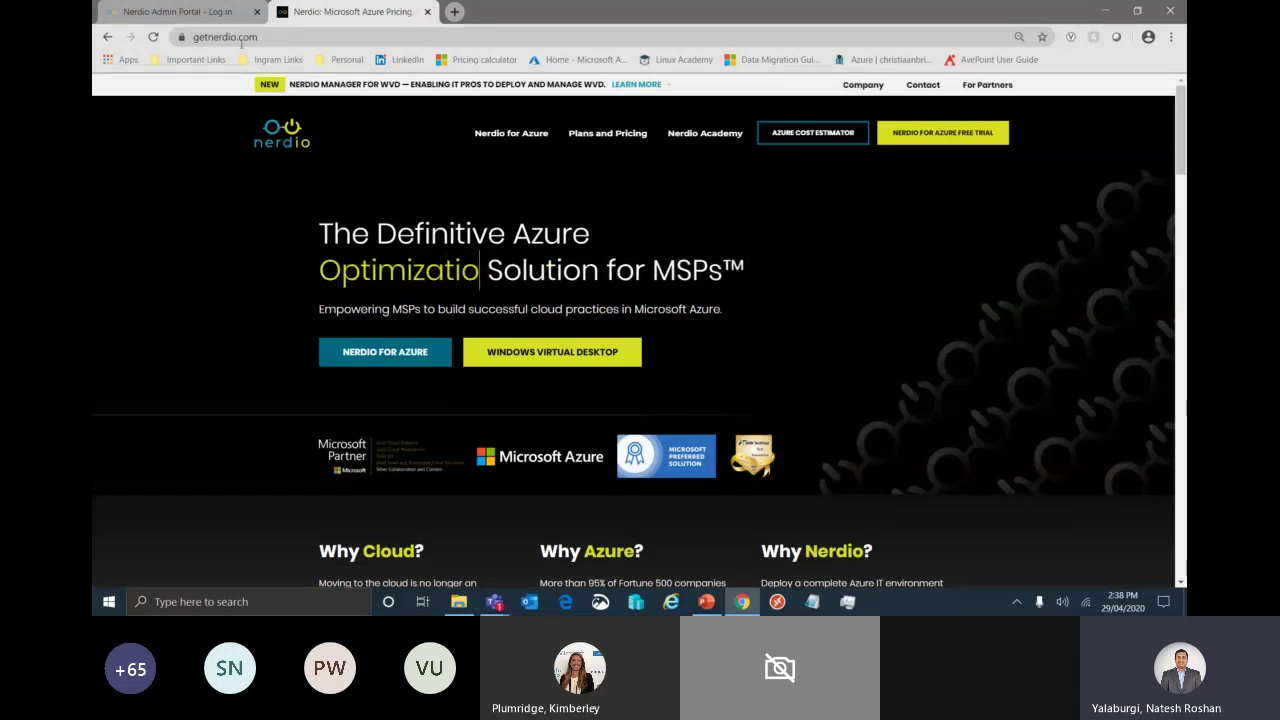
# - Log in to the Nerdio Admin Portal with the partner admin's e-mail and password
pyautogui.click(222, 15)
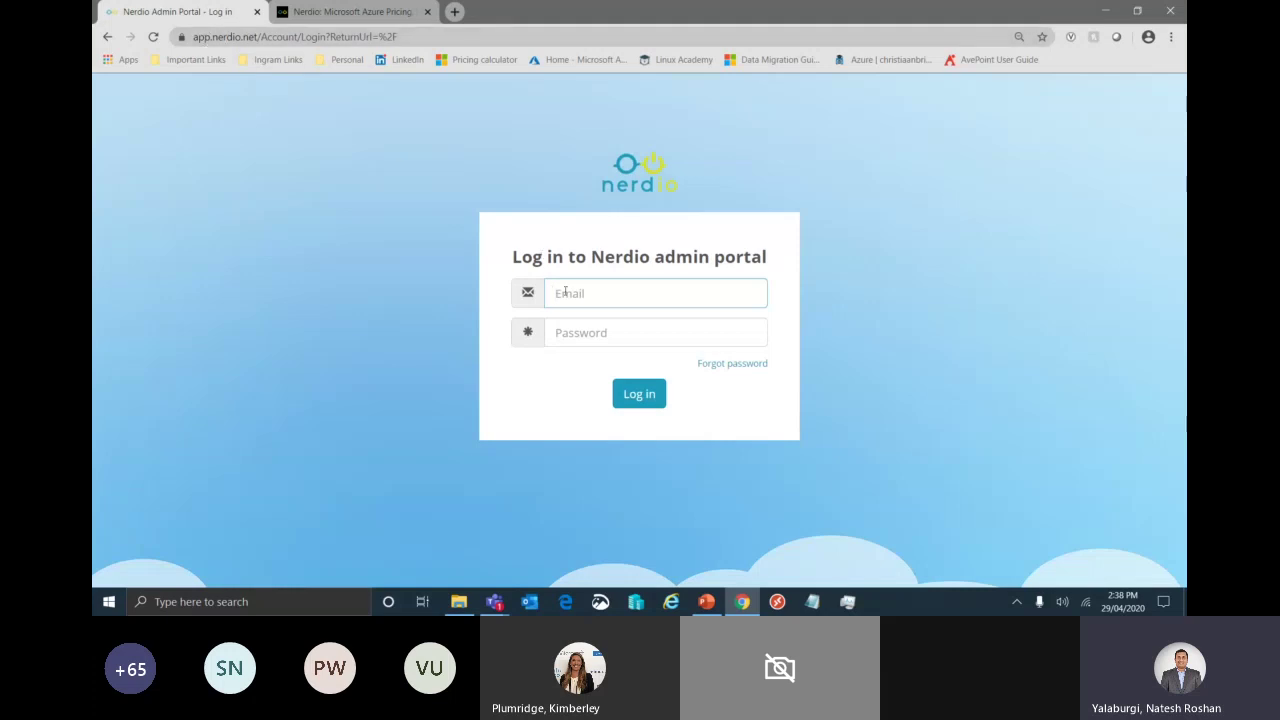
pyautogui.press('Tab')
pyautogui.write('••••••••••')
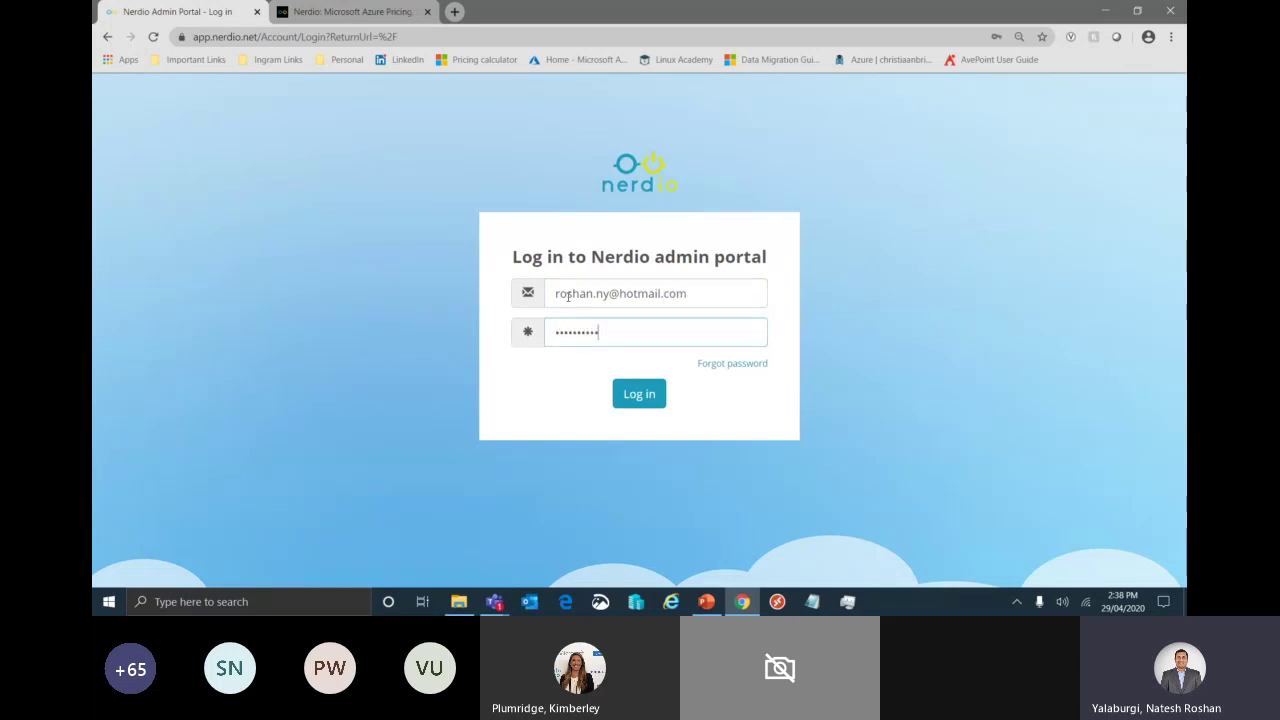
pyautogui.press('Return')
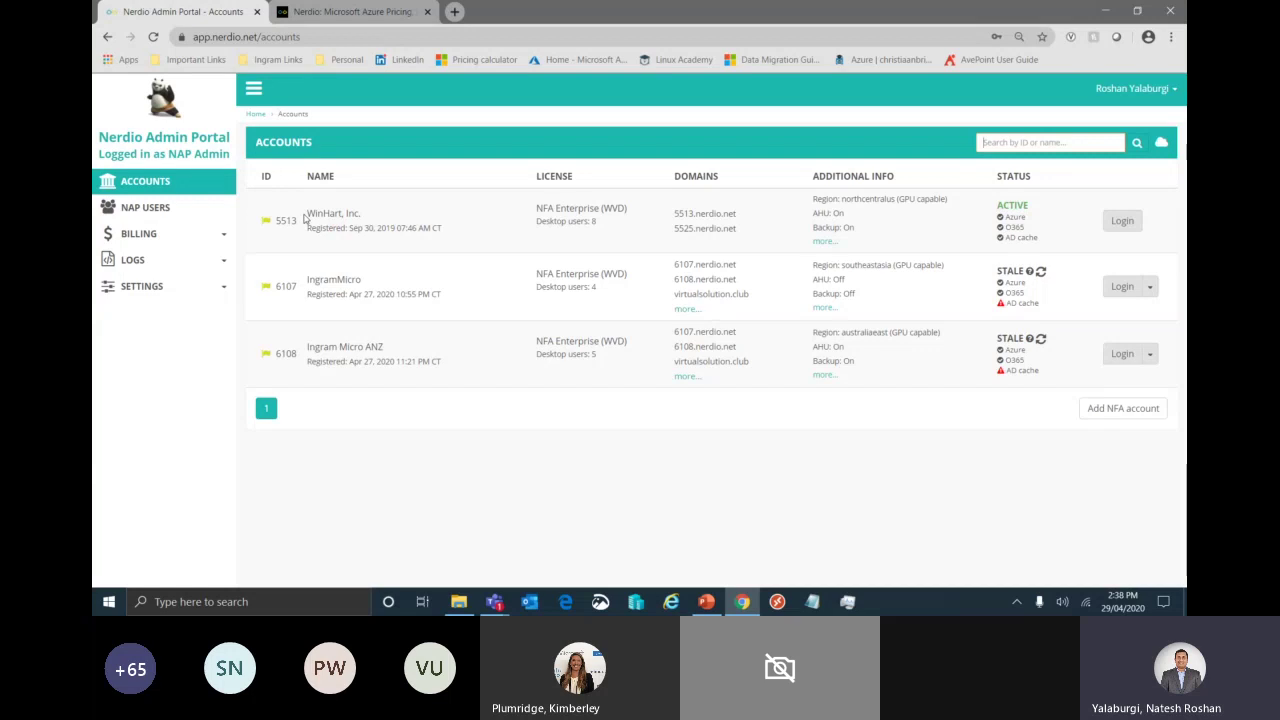
pyautogui.moveTo(304, 220); pyautogui.dragTo(850, 228)
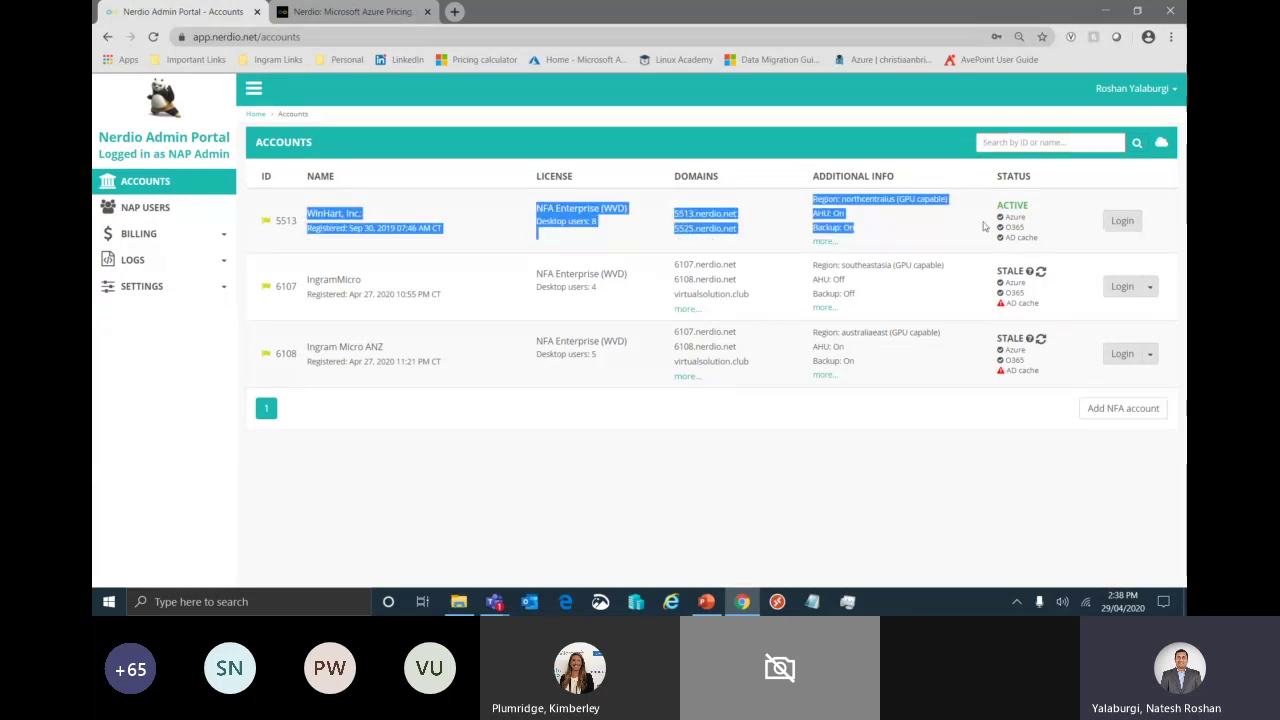
pyautogui.click(908, 226)
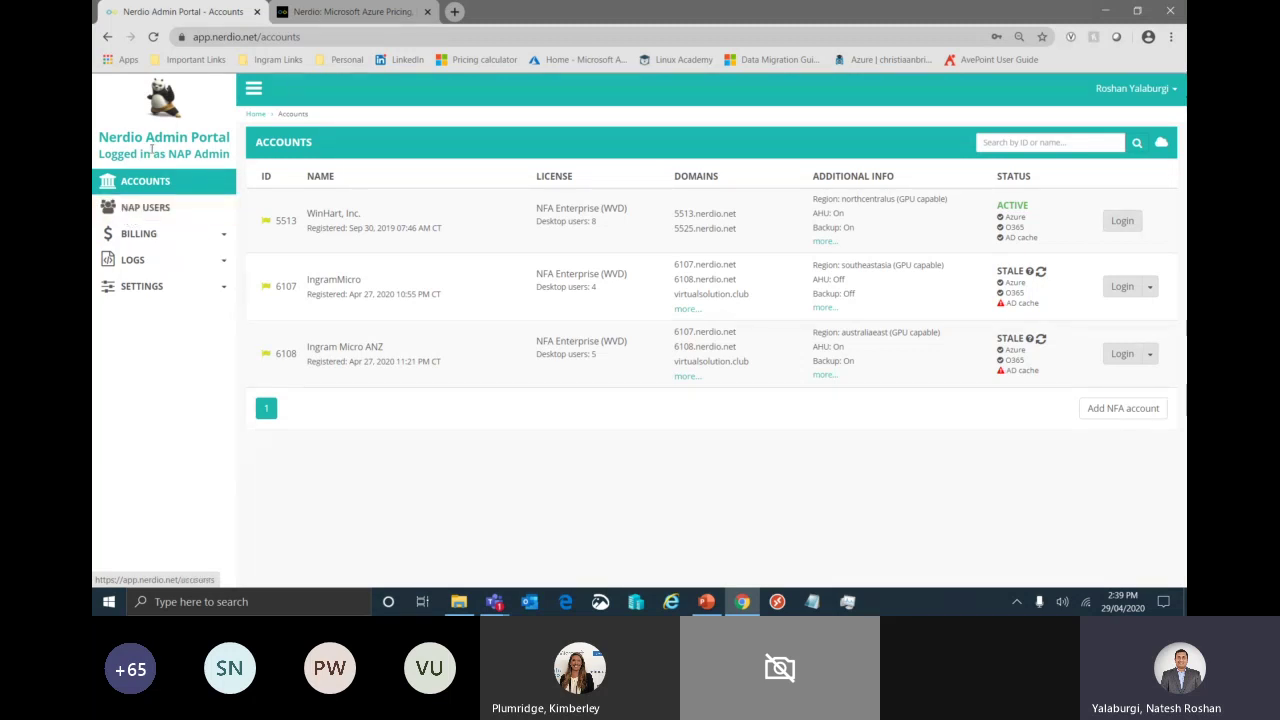
pyautogui.moveTo(100, 137); pyautogui.dragTo(234, 140)
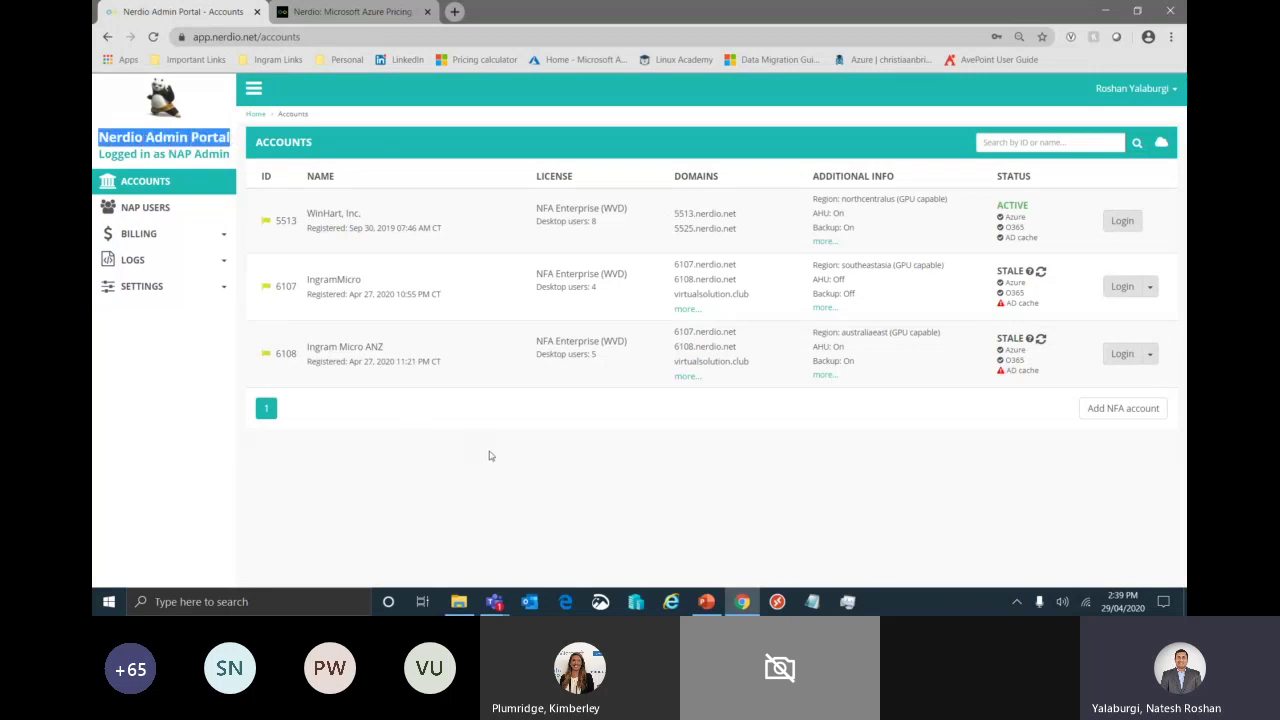
pyautogui.click(400, 420)
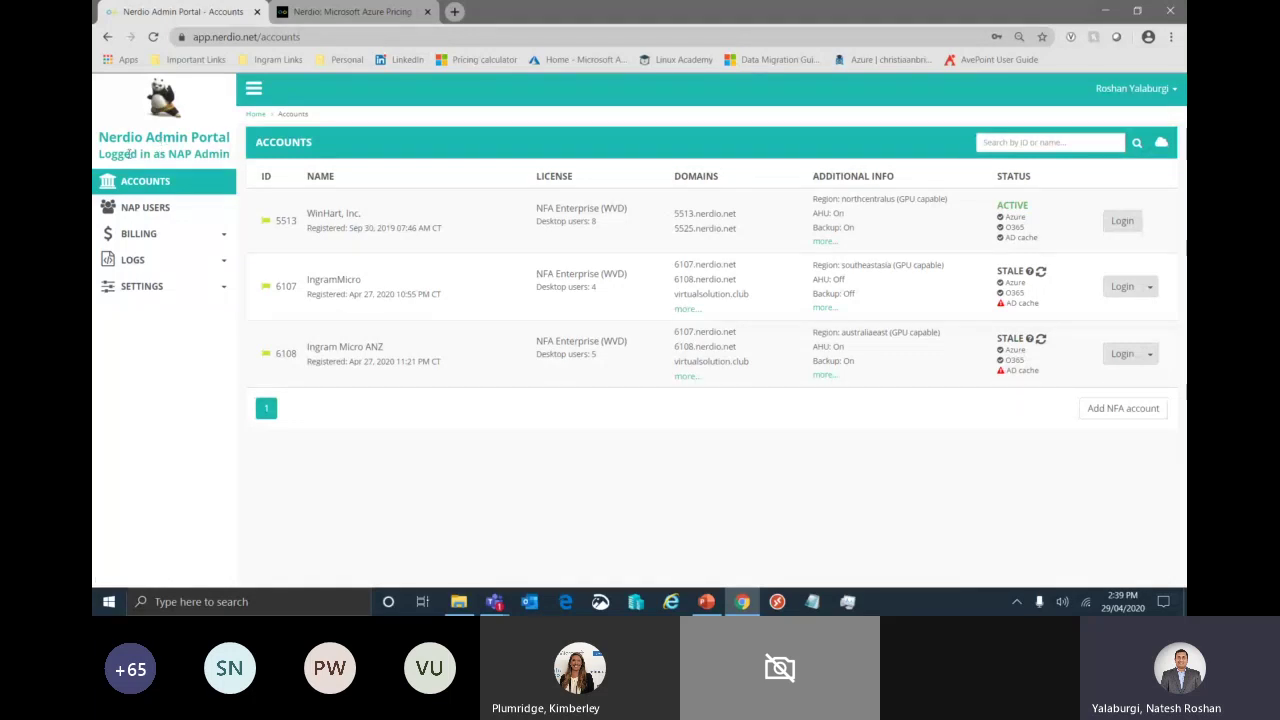
# - Open the NFA cost estimator under Billing, showing the saved A$60/user estimate for 18 users
pyautogui.click(172, 212)
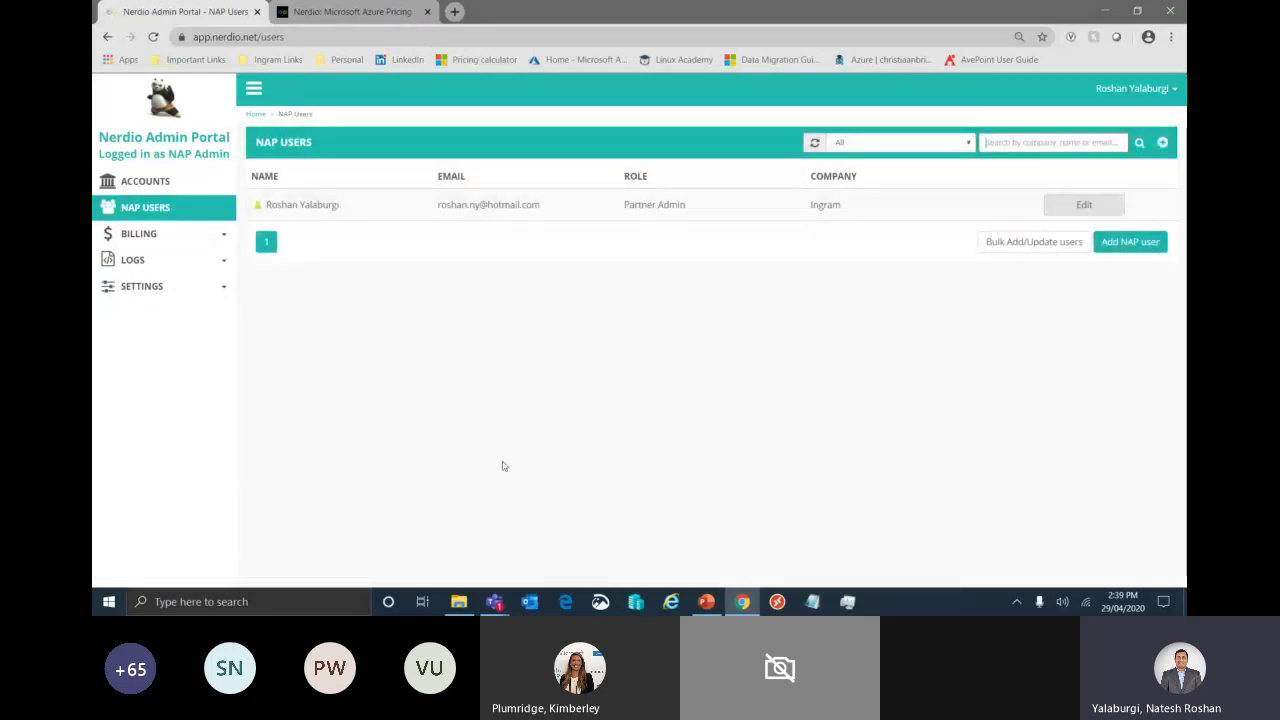
pyautogui.click(214, 238)
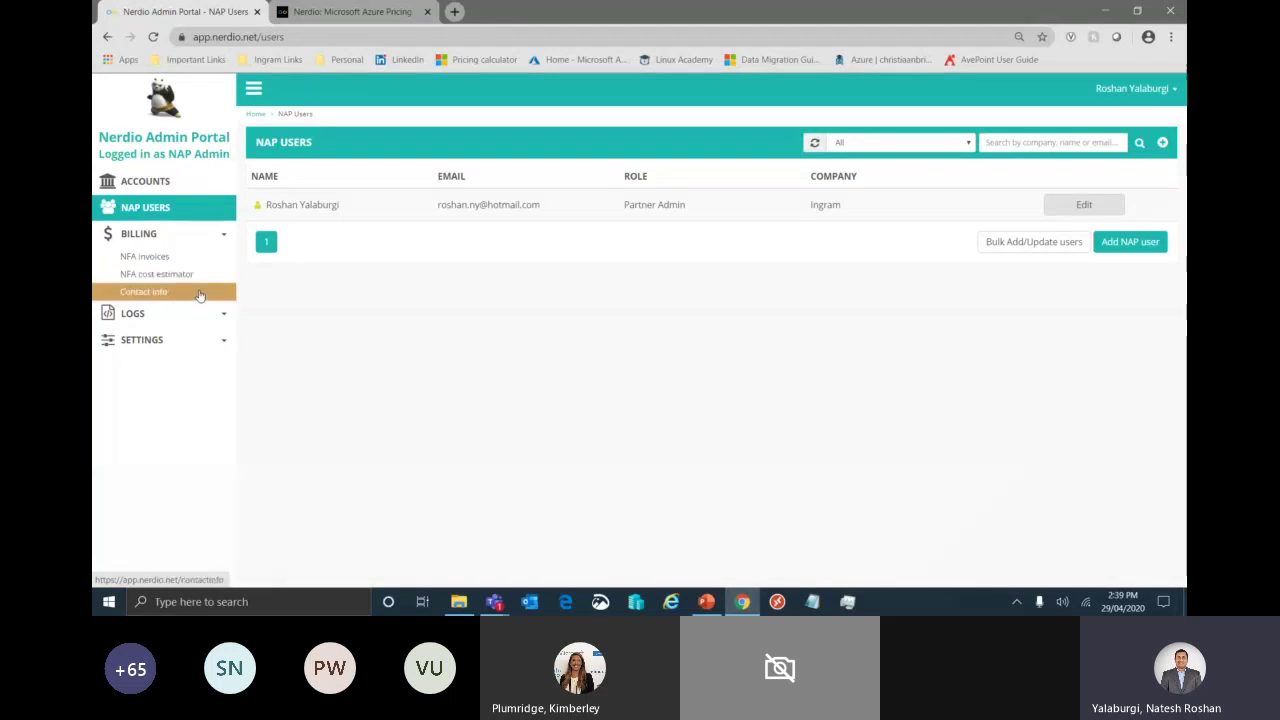
pyautogui.click(199, 276)
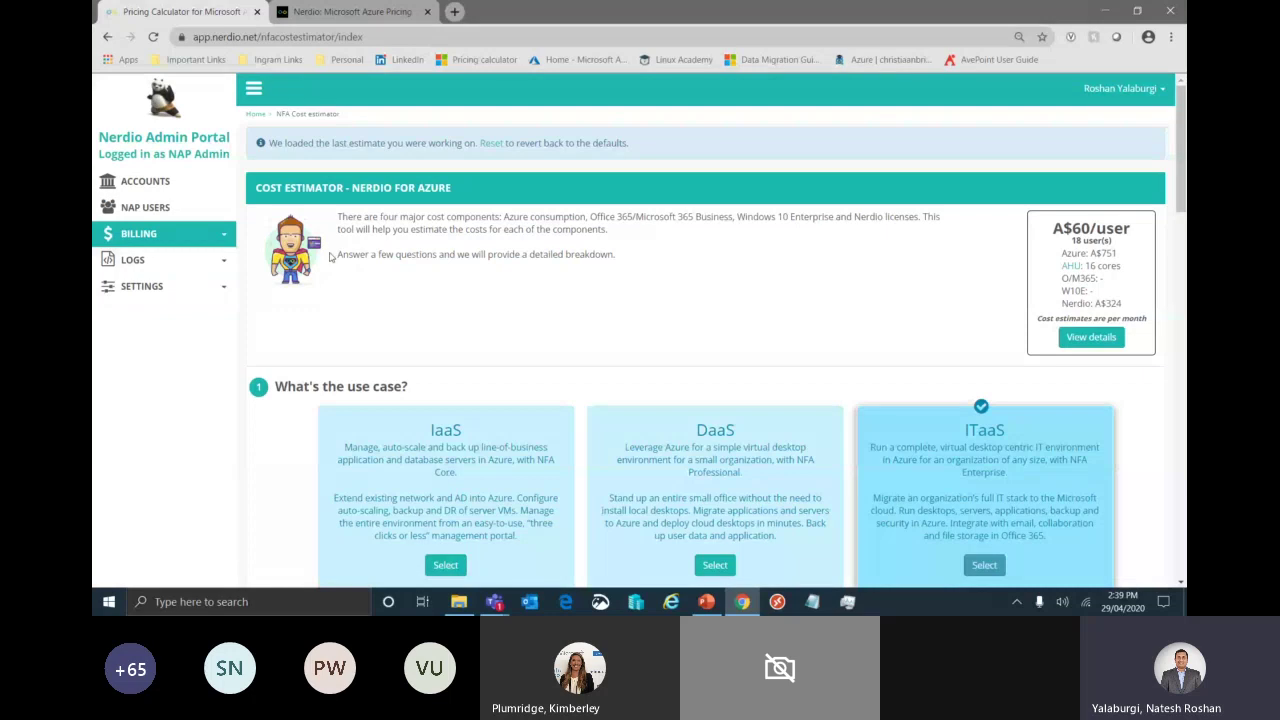
# - Change the estimate's total user count from 18 to 15
pyautogui.scroll(-3, 770, 342)
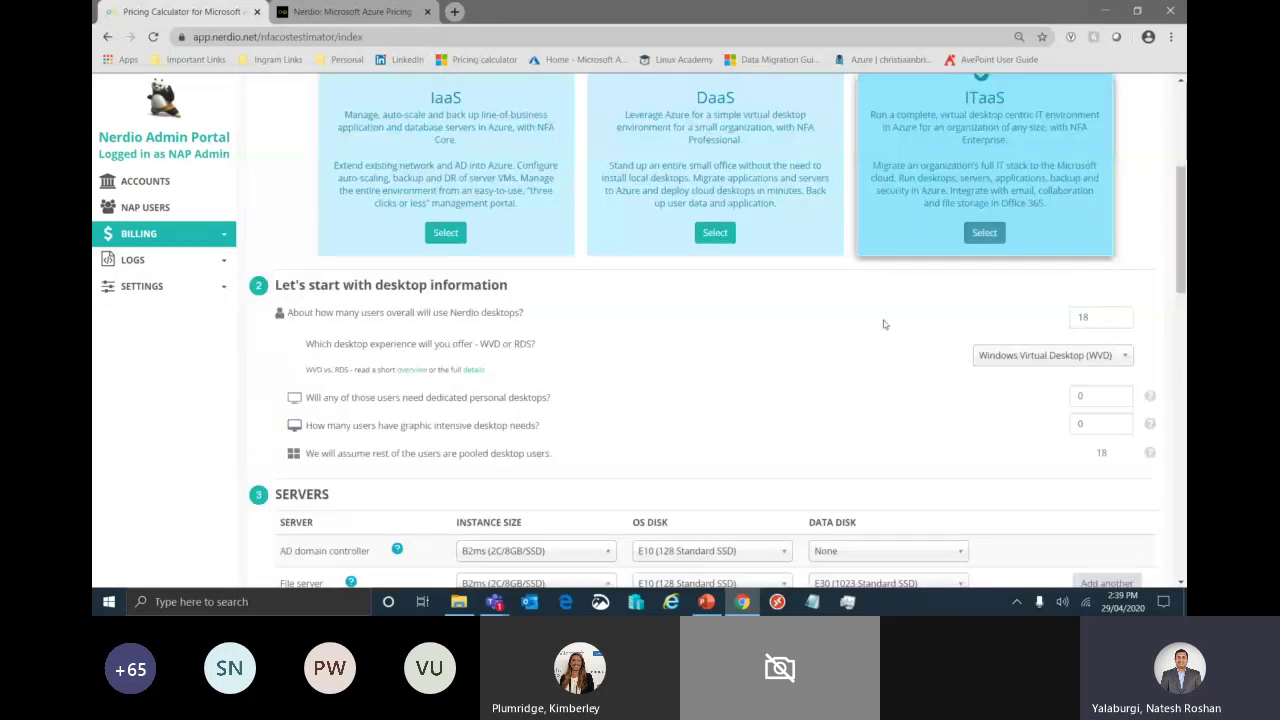
pyautogui.press('Tab')
pyautogui.write('15')
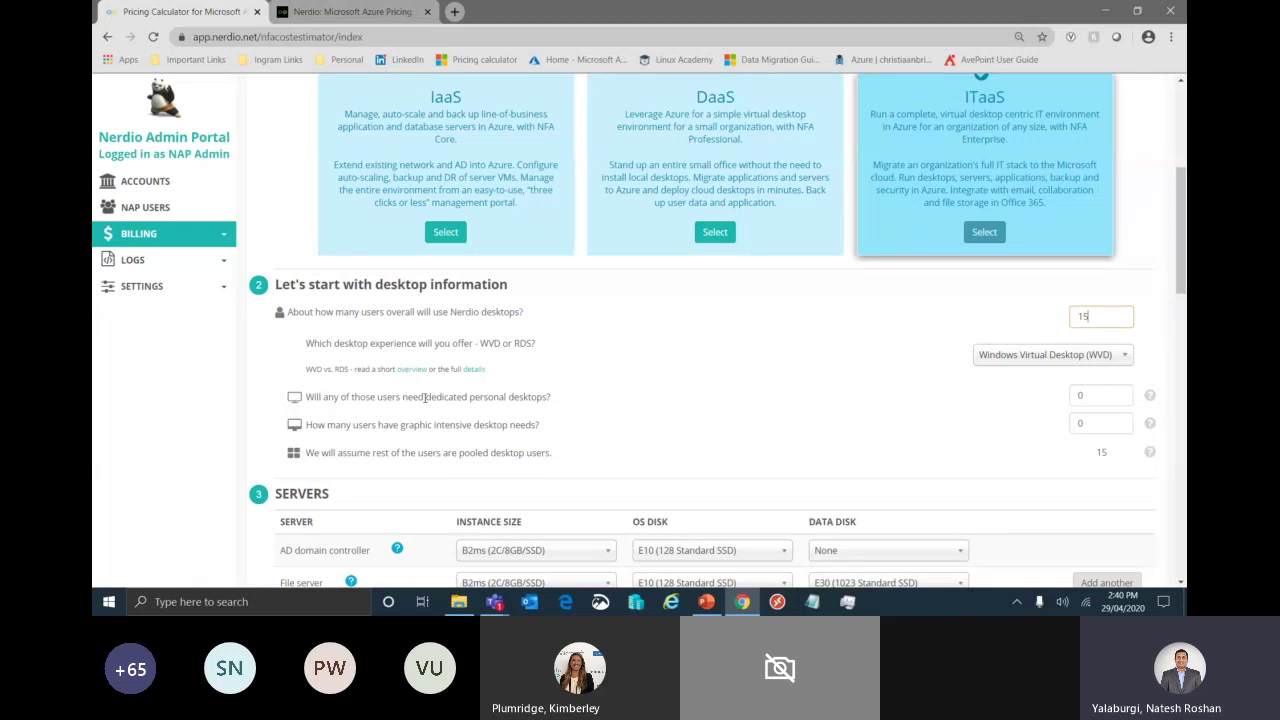
# - Highlight the B2ms AD domain controller and File server rows
pyautogui.scroll(-1, 766, 430)
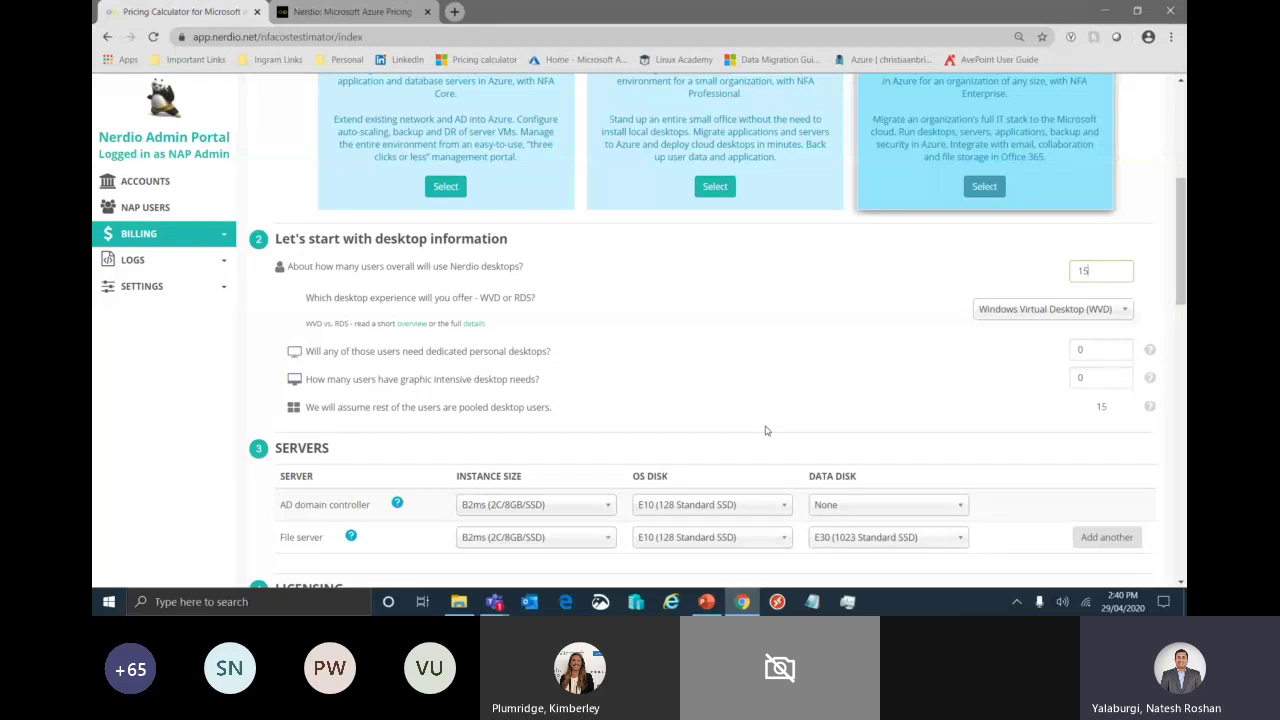
pyautogui.scroll(-2, 766, 430)
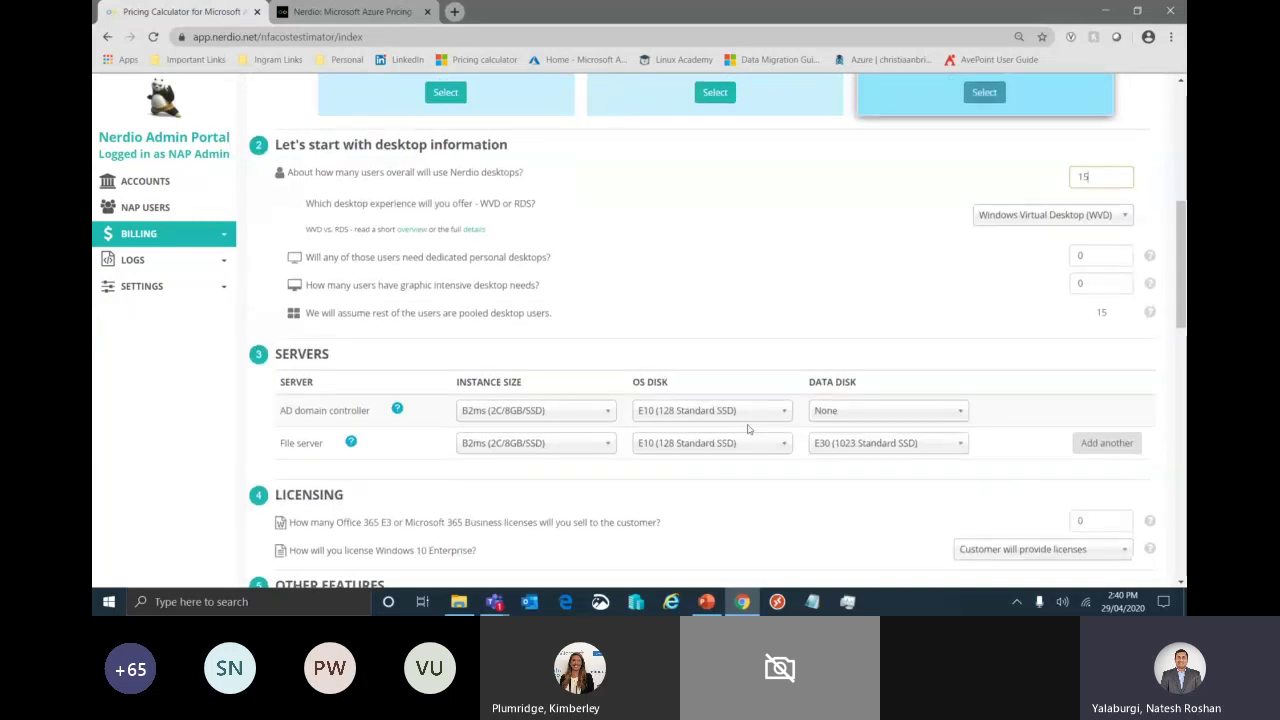
pyautogui.moveTo(284, 414); pyautogui.dragTo(354, 411)
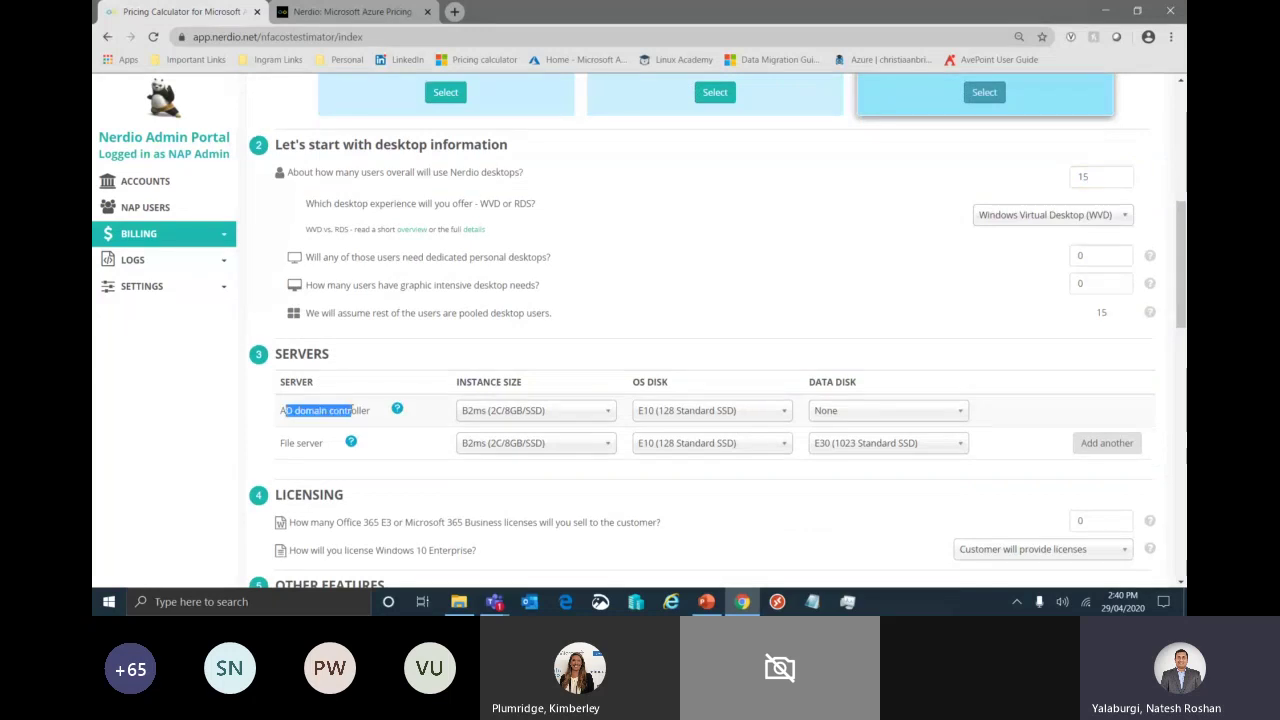
pyautogui.moveTo(281, 443); pyautogui.dragTo(300, 443)
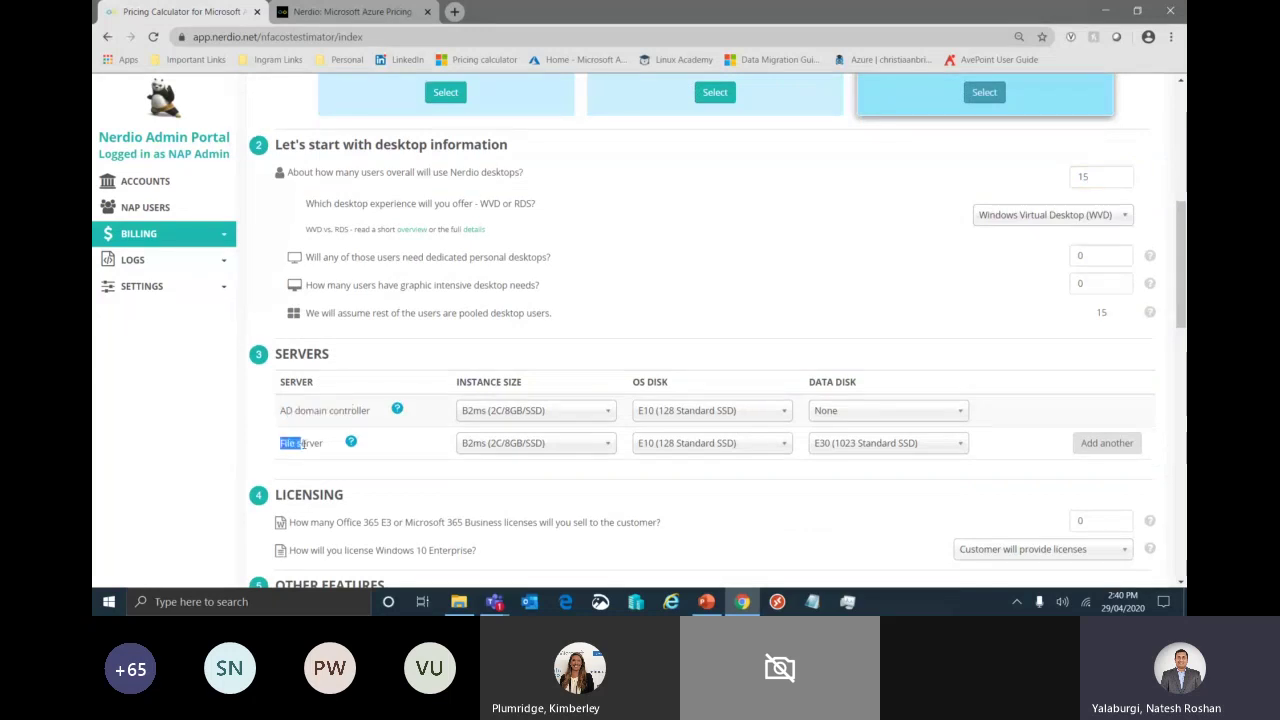
pyautogui.click(395, 491)
pyautogui.click(588, 411)
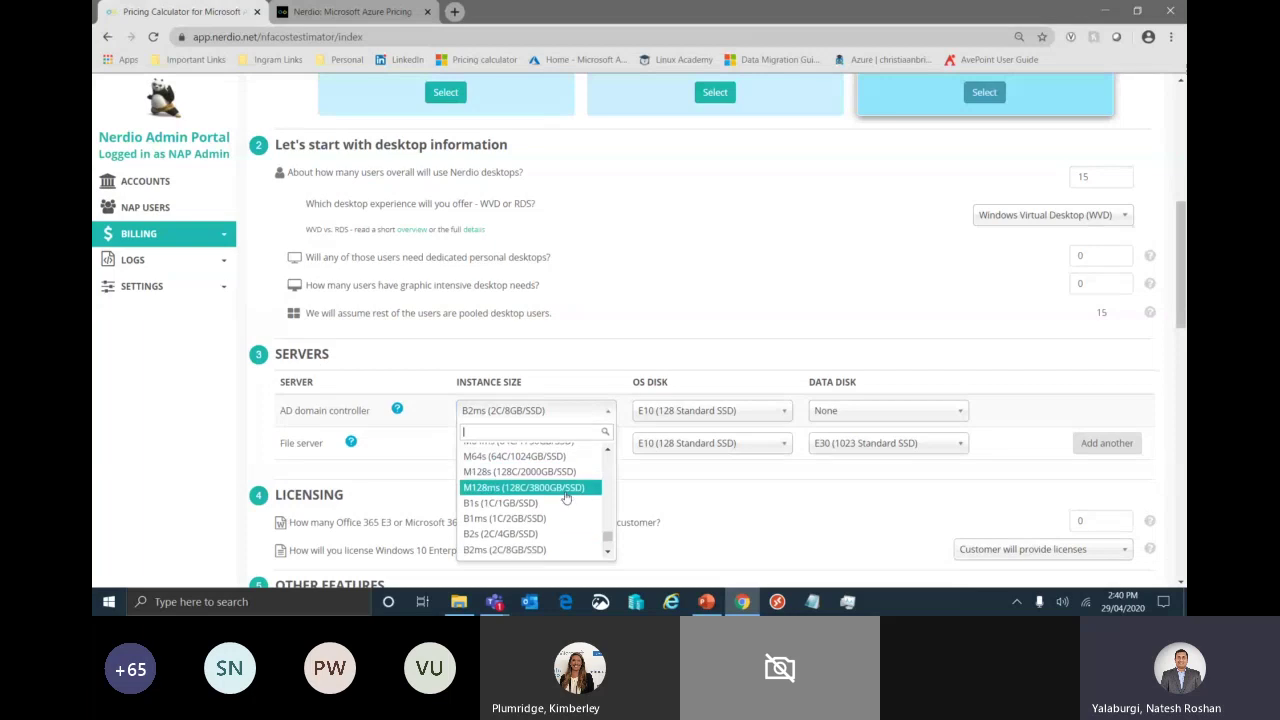
pyautogui.scroll(-5, 566, 497)
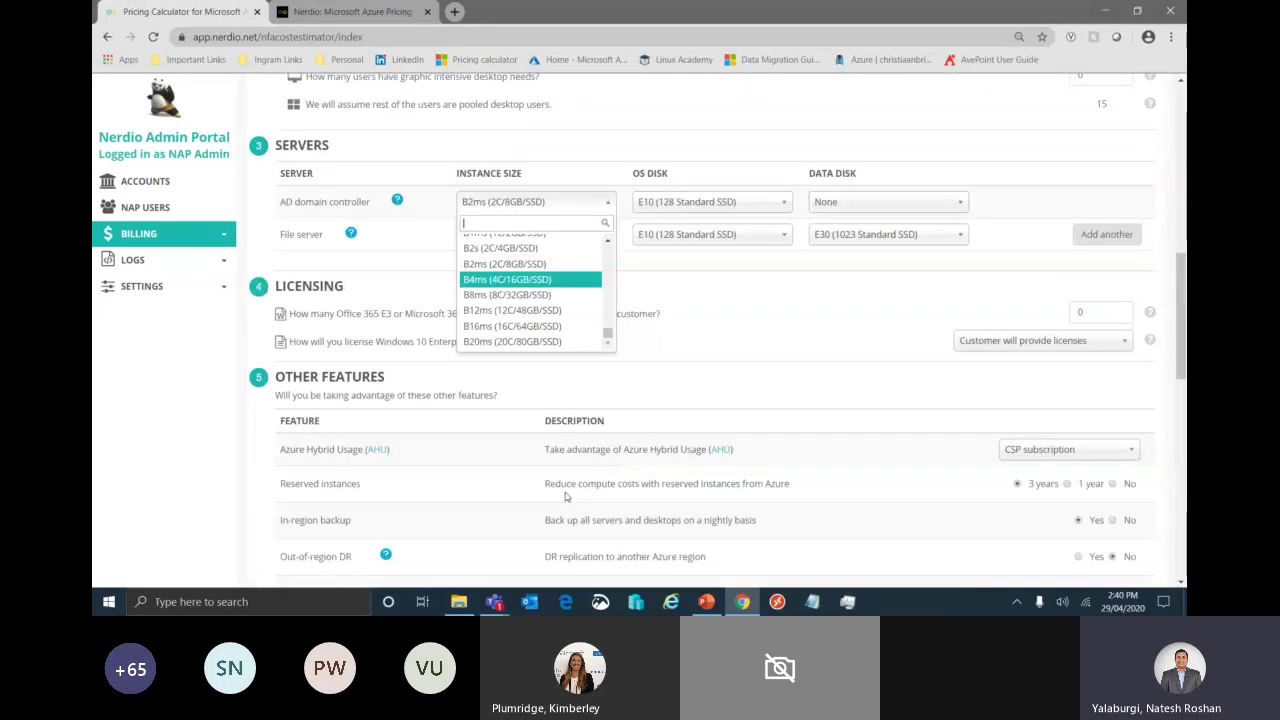
pyautogui.click(728, 426)
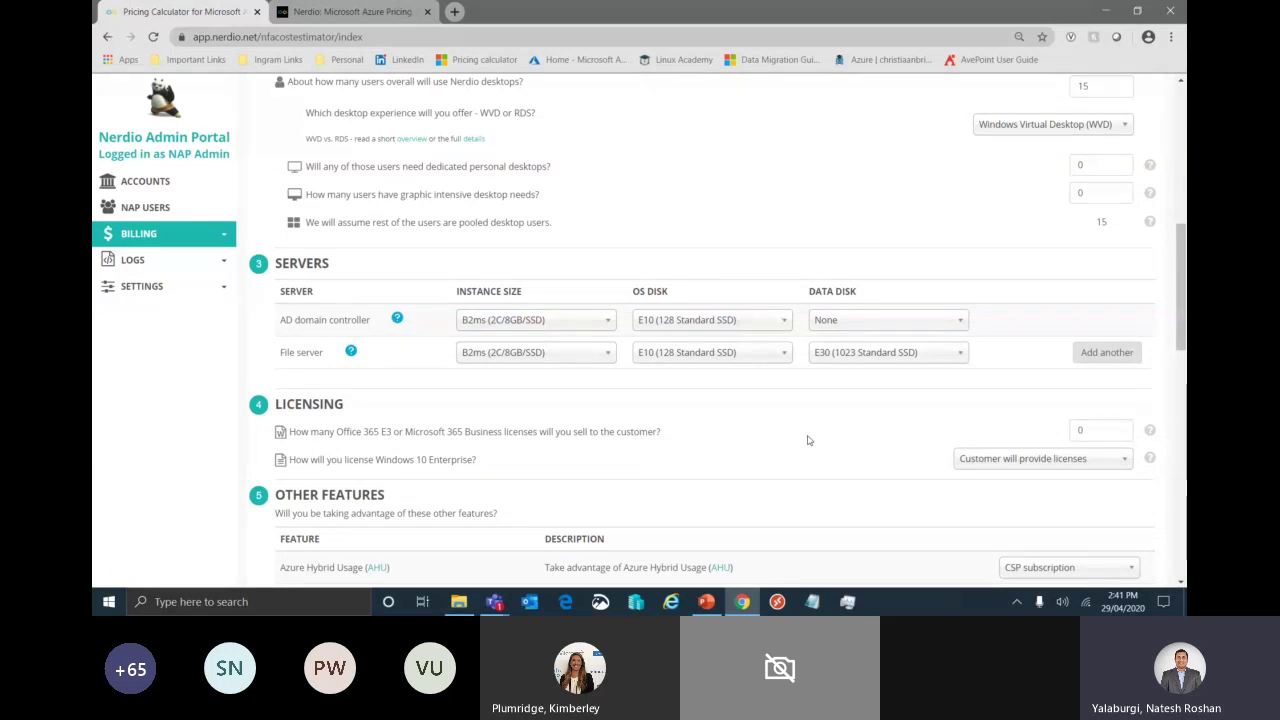
pyautogui.scroll(-1, 809, 440)
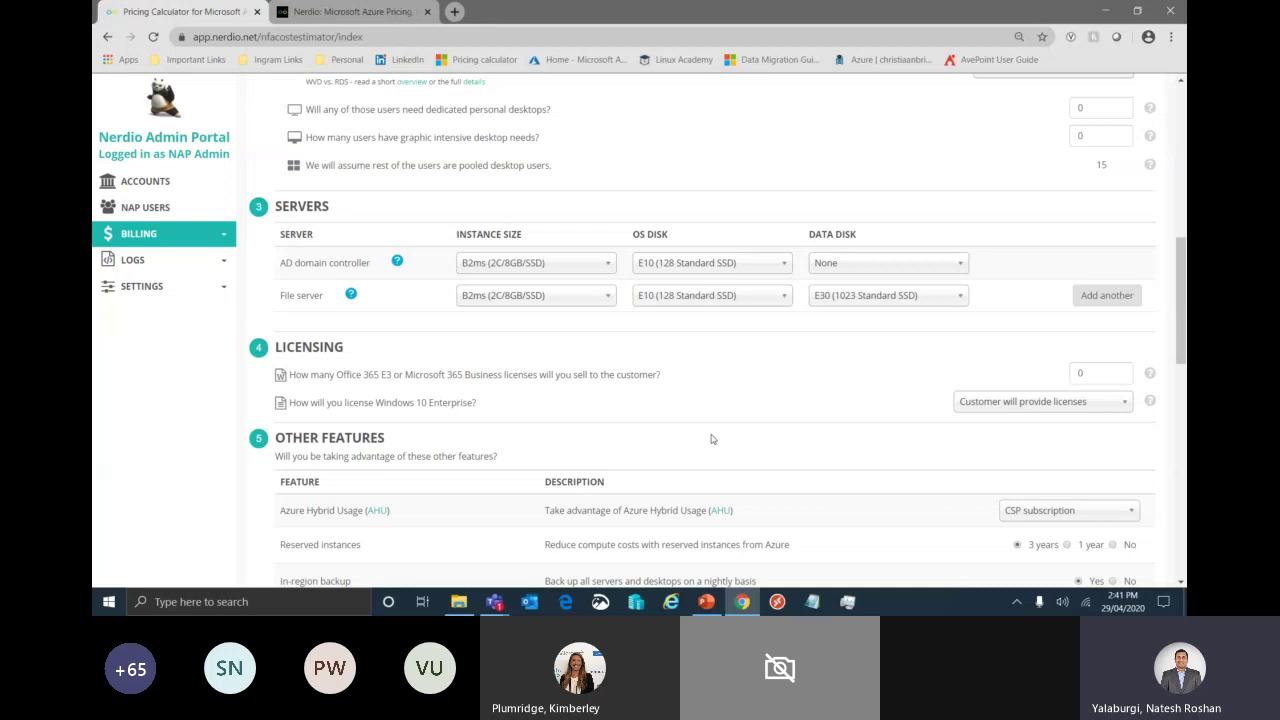
pyautogui.scroll(-2, 760, 434)
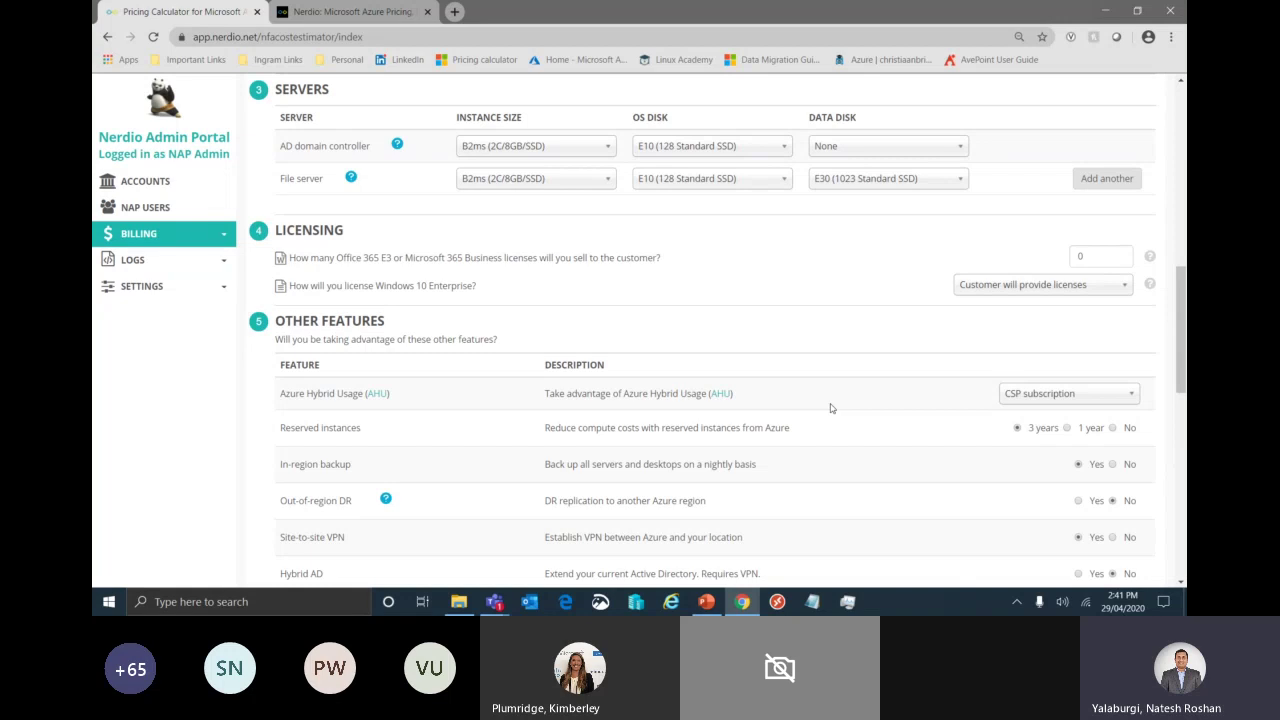
# - Turn Azure Hybrid Usage off, then set it back to CSP subscription
pyautogui.click(1040, 397)
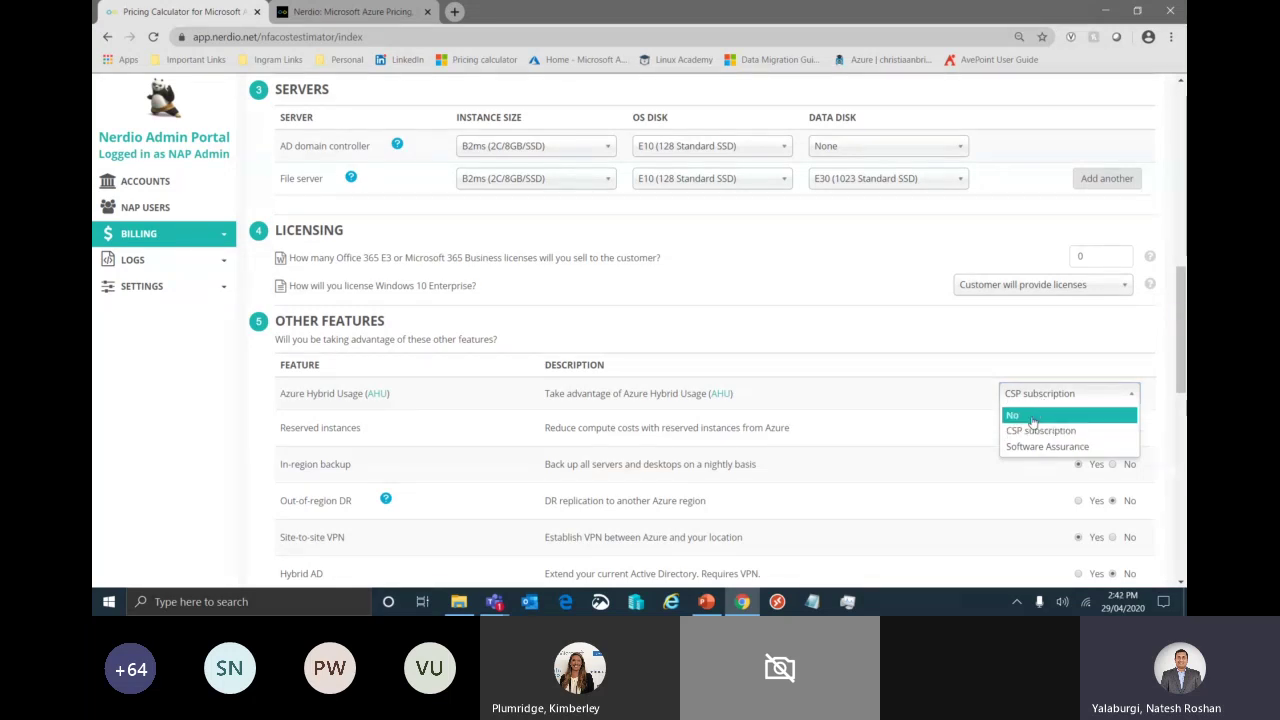
pyautogui.click(1030, 418)
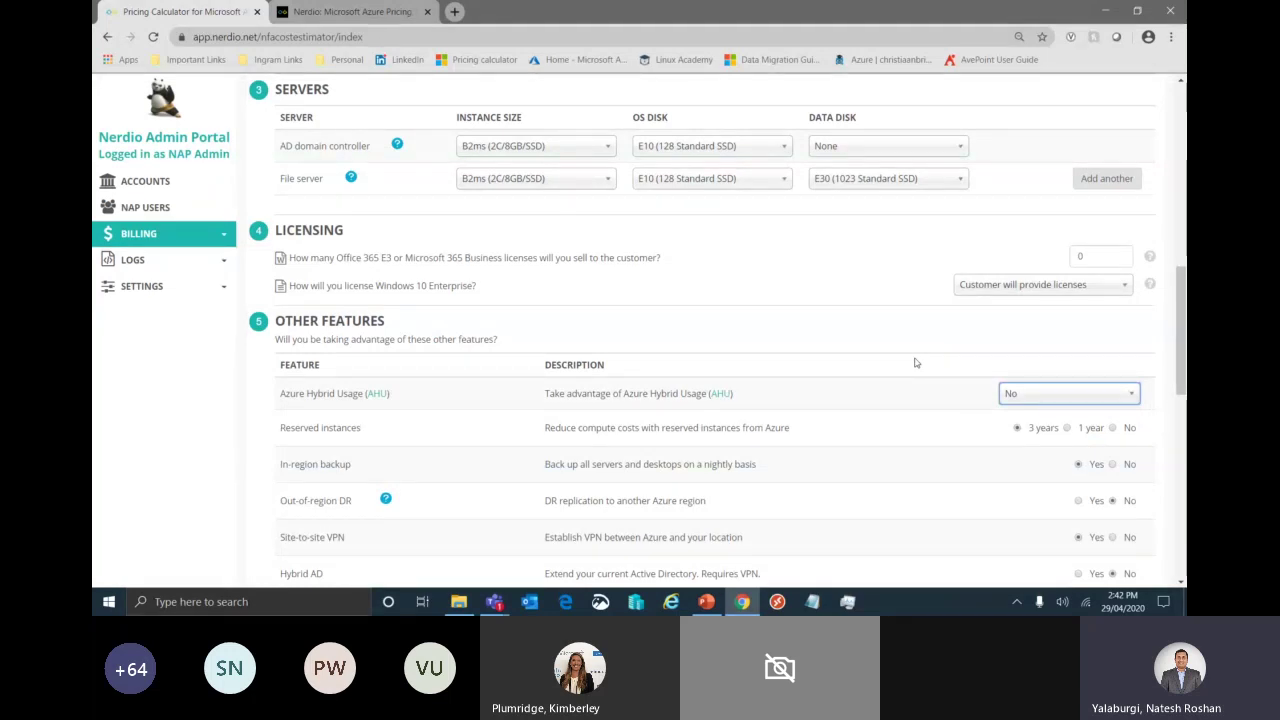
pyautogui.click(1025, 395)
pyautogui.click(1027, 431)
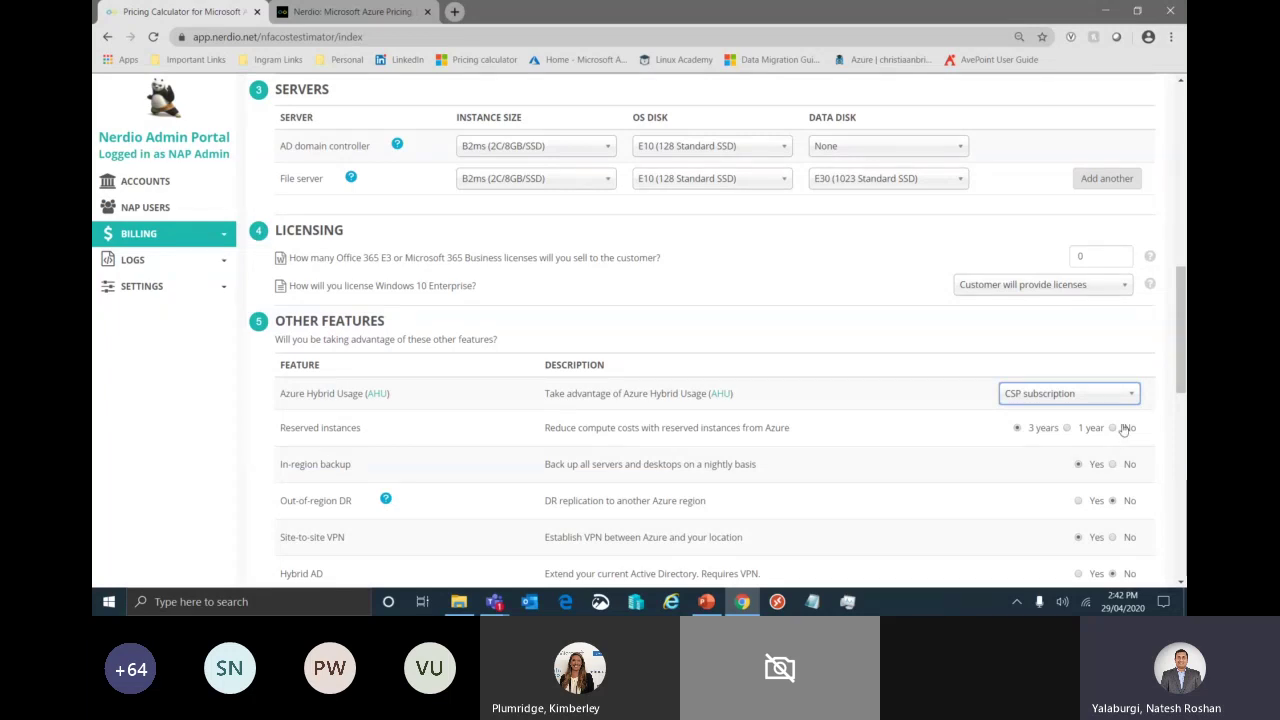
# - Highlight the In-region backup and Site-to-site VPN features, then reach the pooled desktops E8sv3 size
pyautogui.scroll(-1, 858, 436)
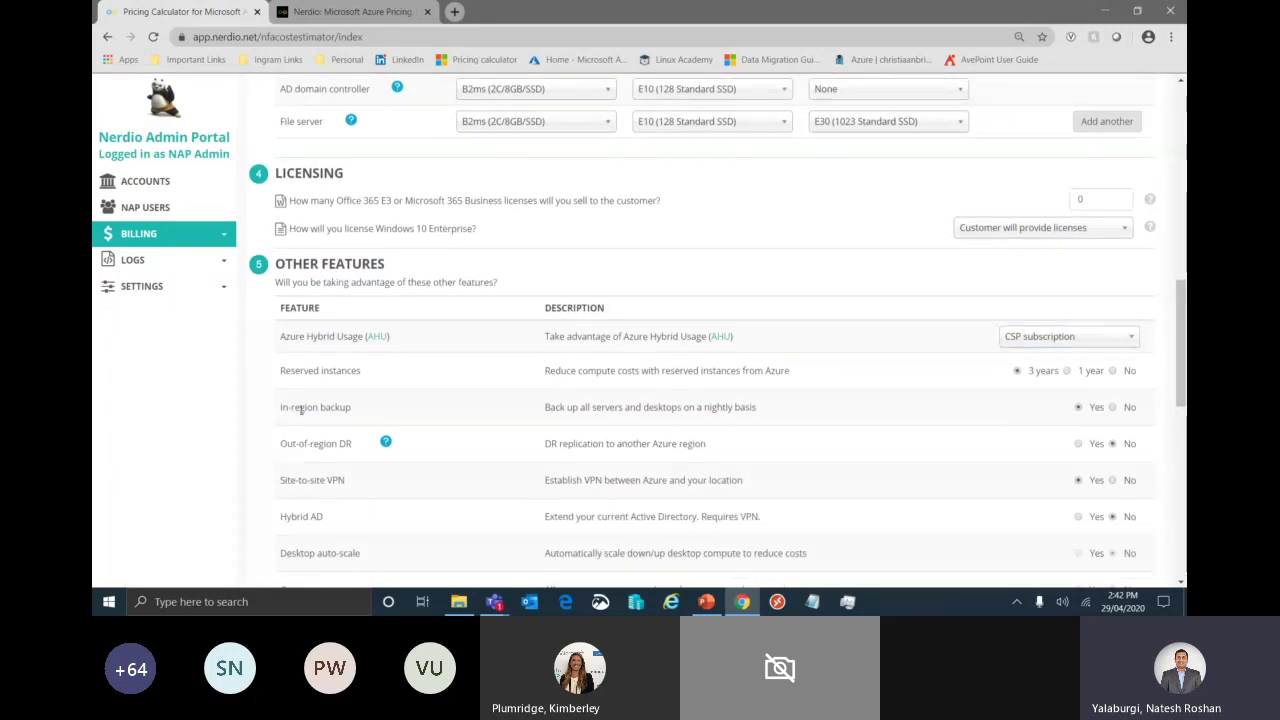
pyautogui.tripleClick(300, 410)
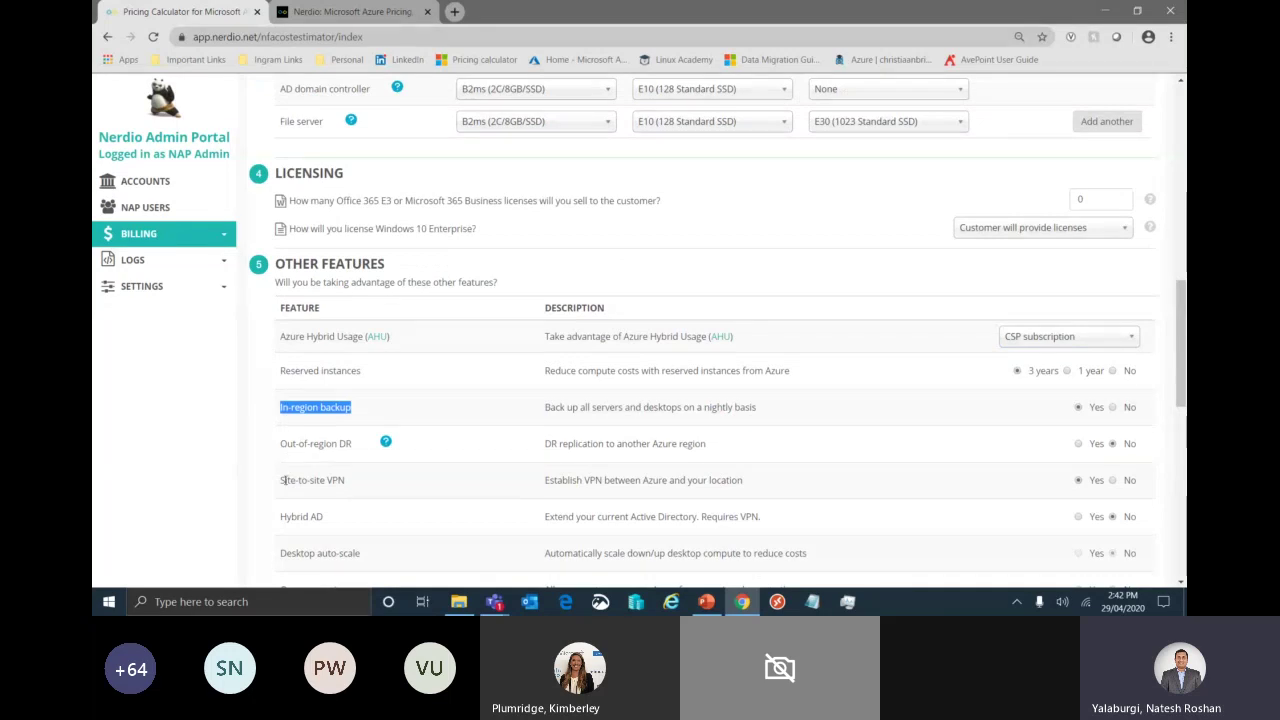
pyautogui.moveTo(286, 480); pyautogui.dragTo(395, 486)
pyautogui.moveTo(304, 529); pyautogui.dragTo(387, 515)
pyautogui.scroll(-1, 606, 503)
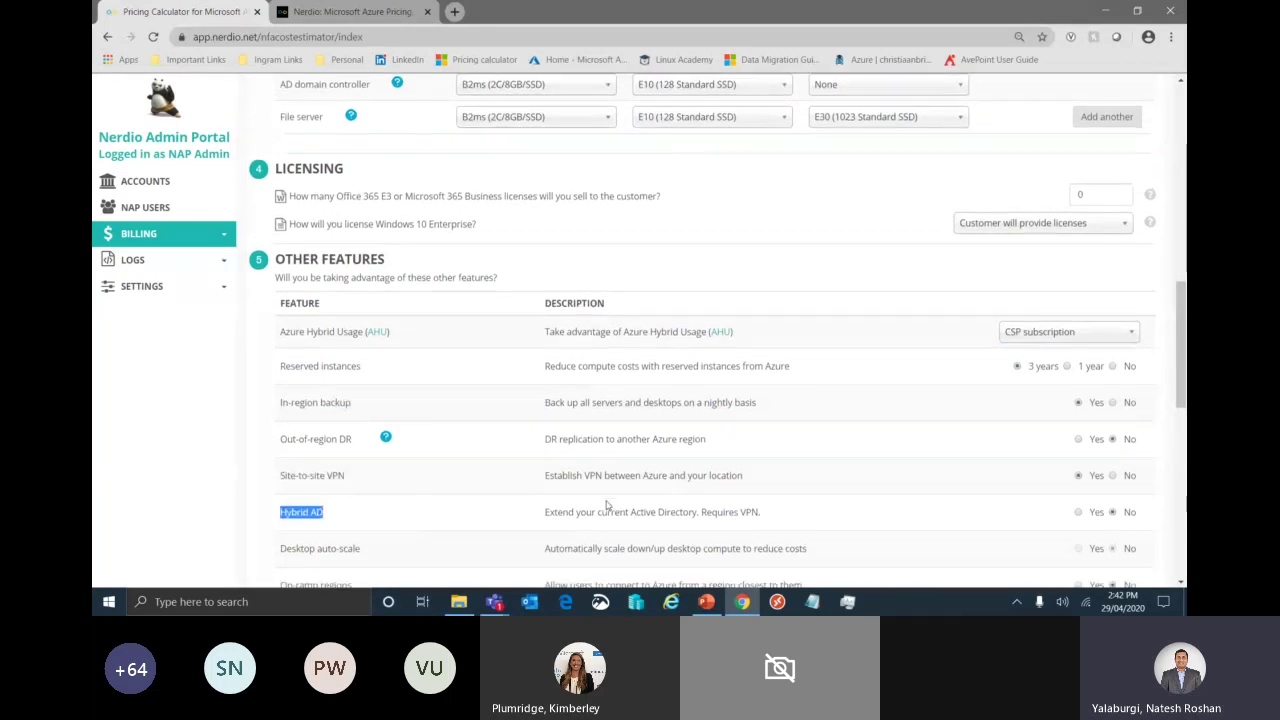
pyautogui.click(663, 438)
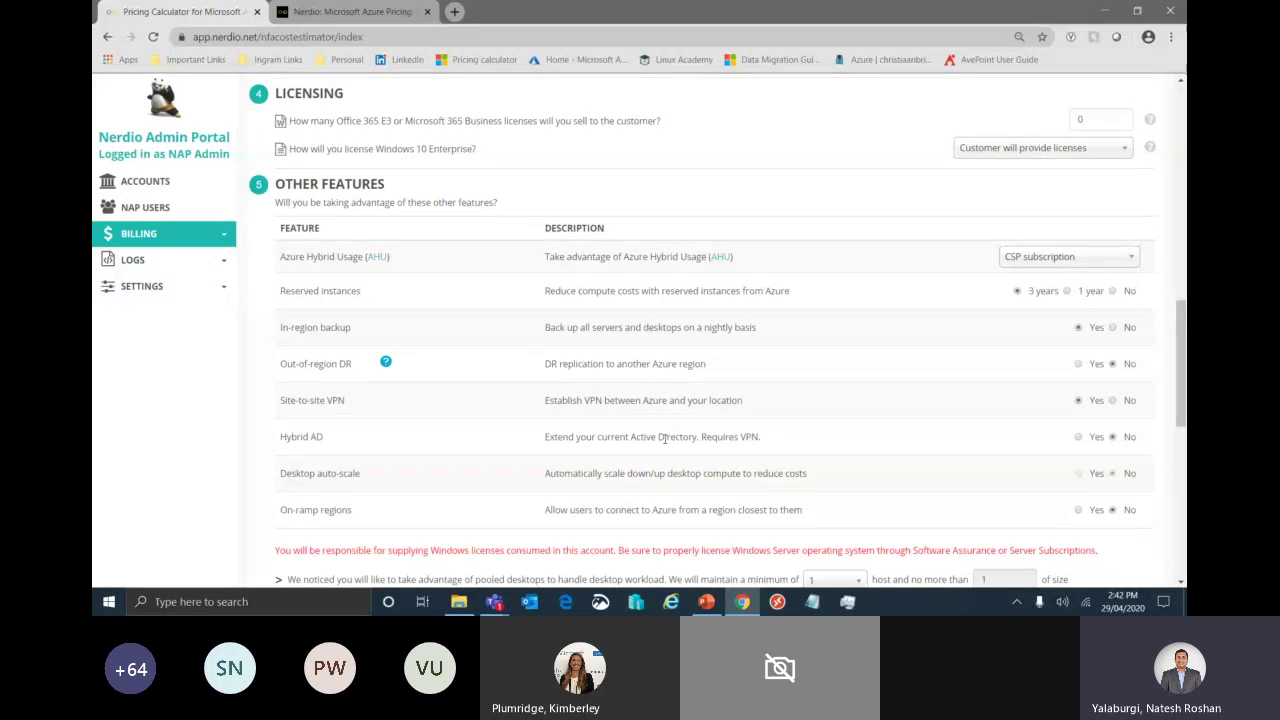
pyautogui.scroll(-2, 664, 438)
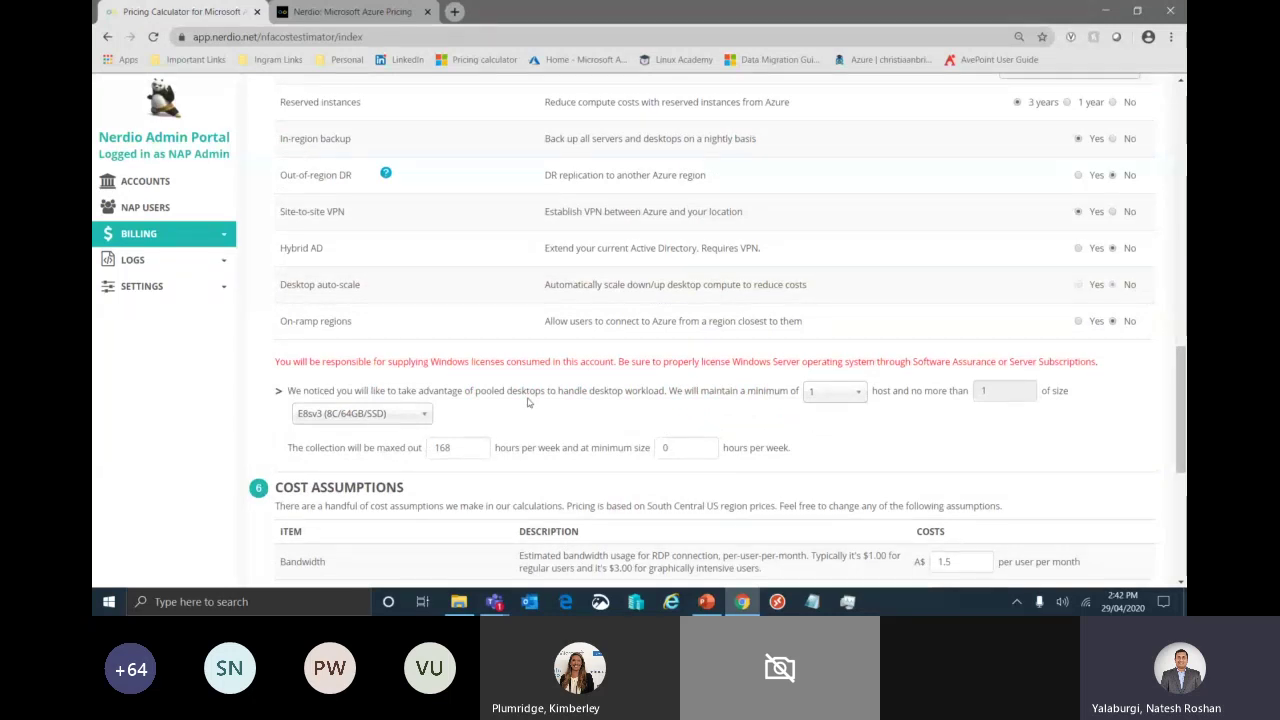
# - Resize pooled desktop hosts to E4sv3 (4C/32GB/SSD) and highlight the 168 hours-per-week value
pyautogui.click(418, 413)
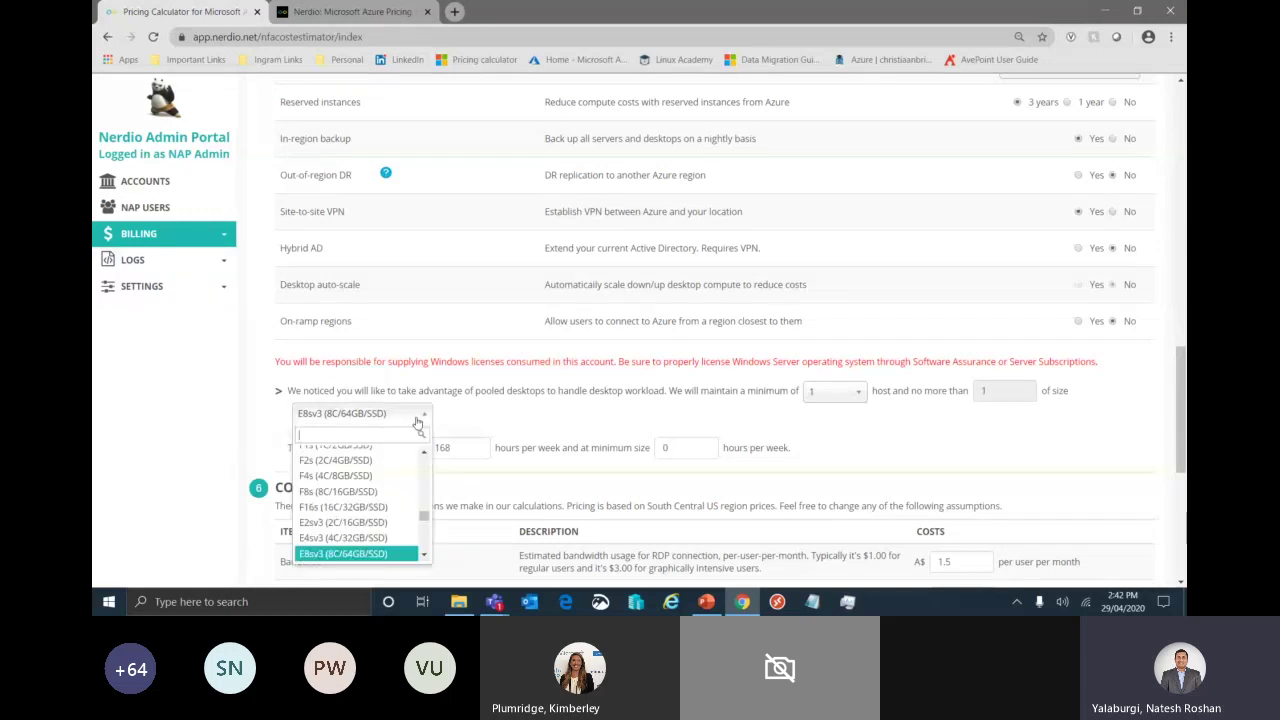
pyautogui.click(343, 537)
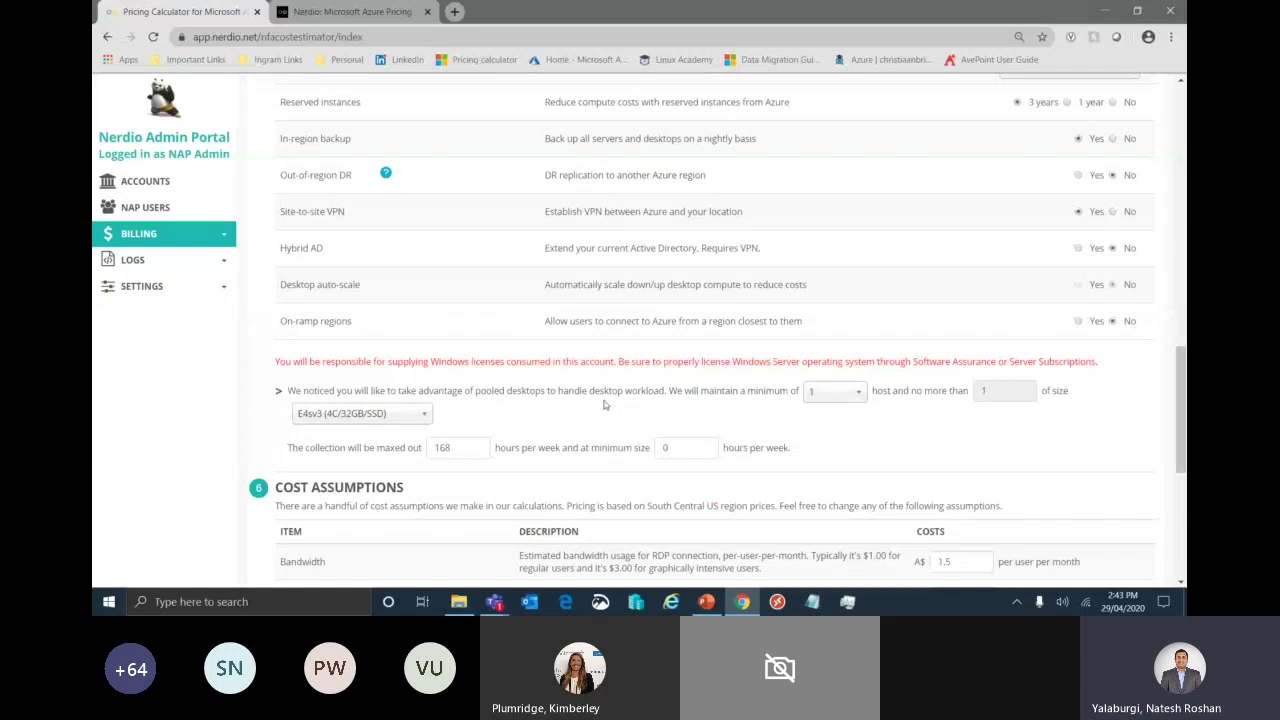
pyautogui.moveTo(471, 448); pyautogui.dragTo(416, 452)
pyautogui.scroll(-2, 881, 455)
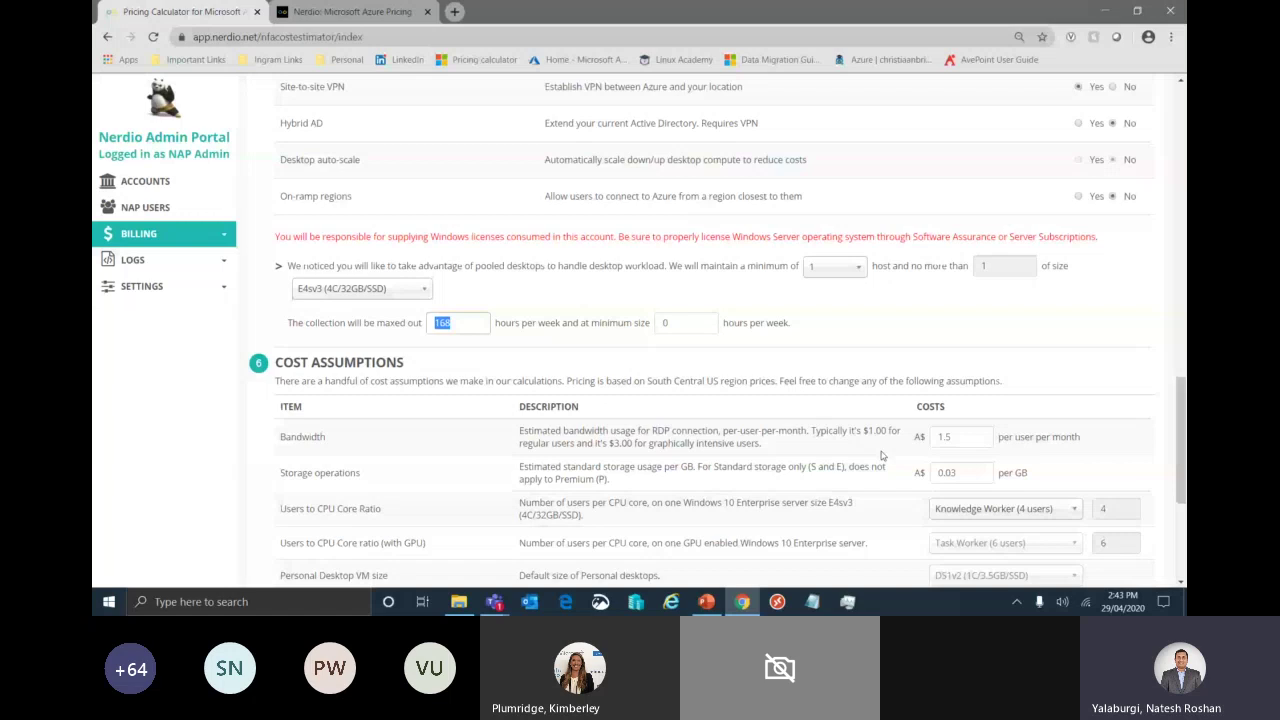
# - Keep the users-per-CPU-core ratio at Knowledge Worker (4 users)
pyautogui.scroll(-1, 881, 455)
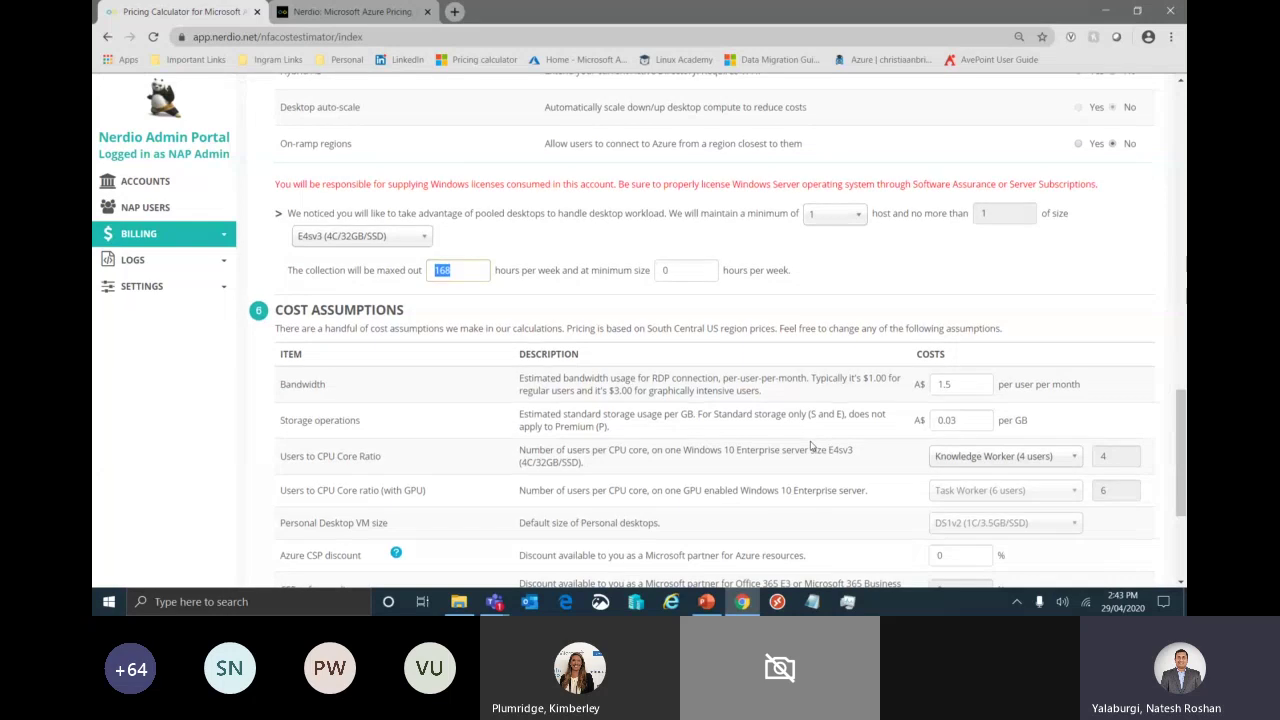
pyautogui.scroll(-1, 811, 447)
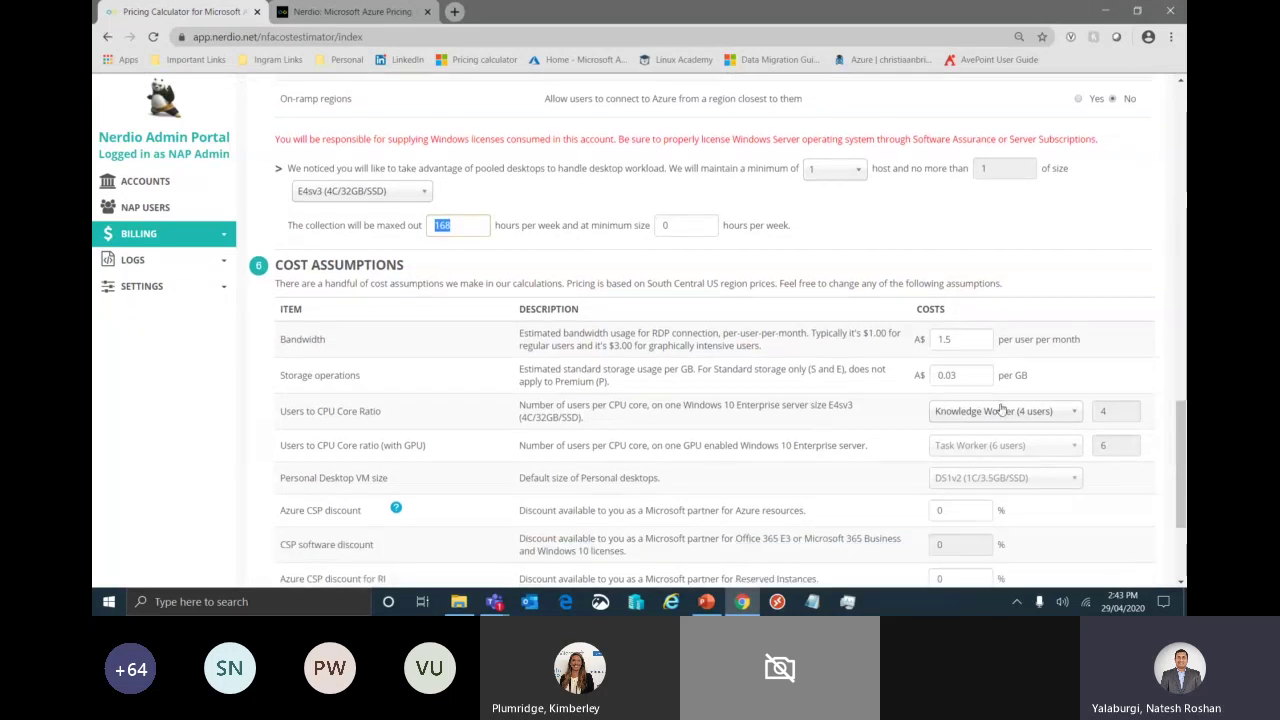
pyautogui.click(1040, 411)
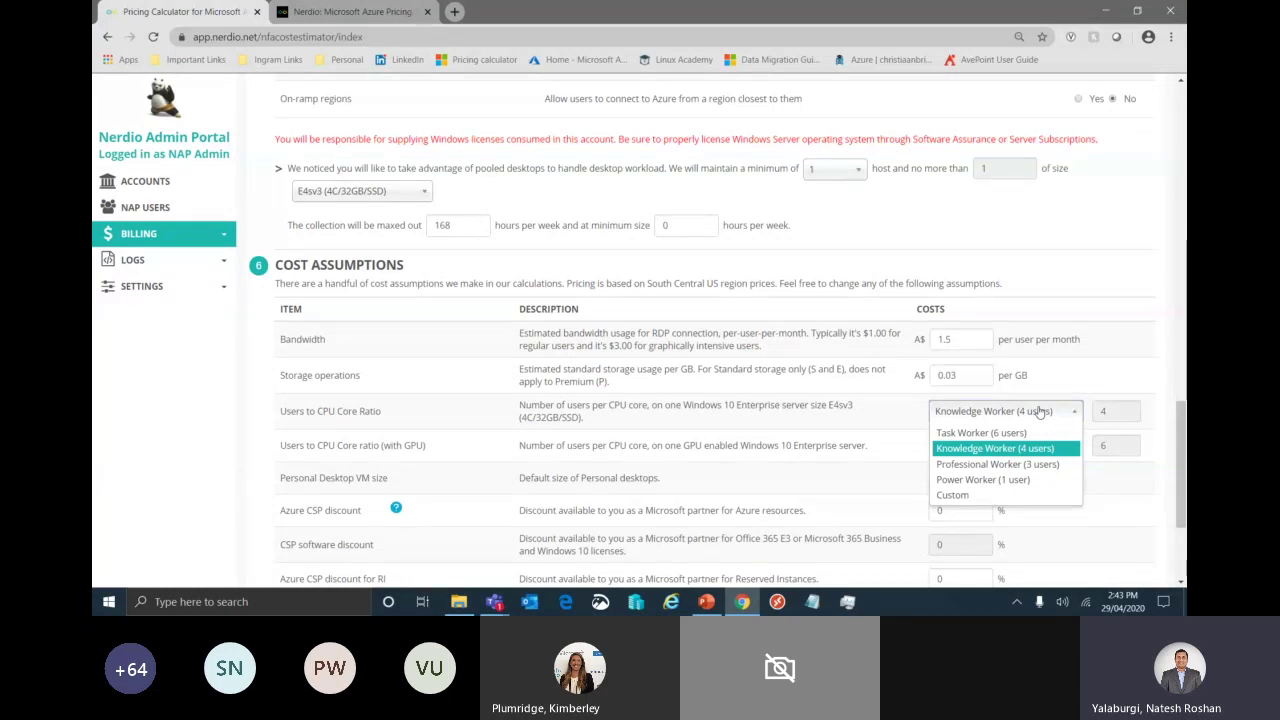
pyautogui.click(918, 424)
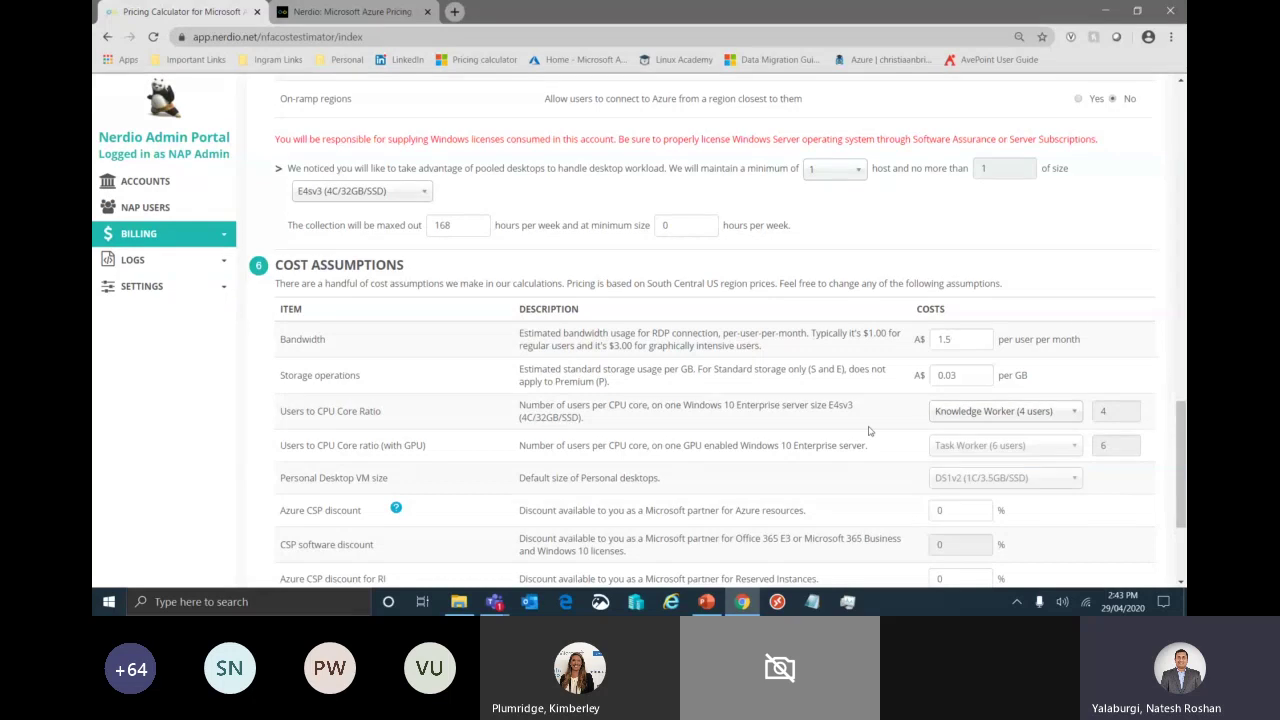
# - Point out the Personal Desktop VM size setting and generate the cost estimate with View costs
pyautogui.scroll(-1, 900, 428)
pyautogui.moveTo(286, 450); pyautogui.dragTo(387, 449)
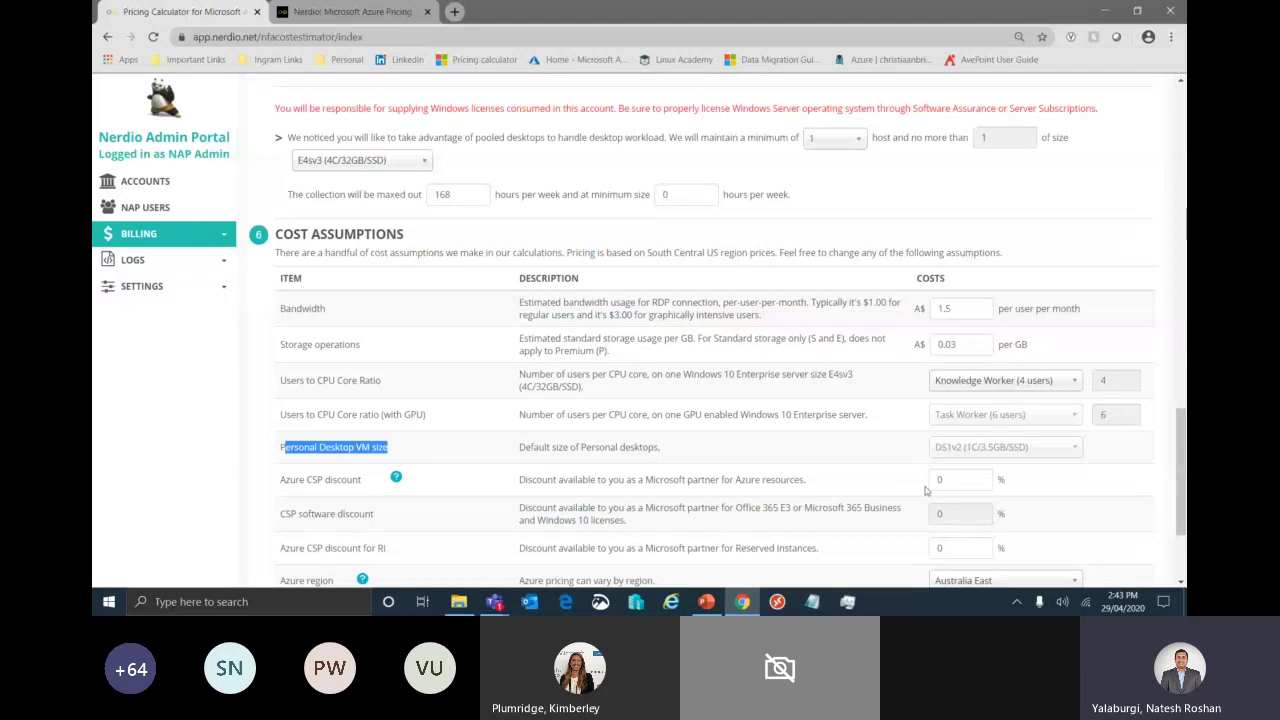
pyautogui.scroll(-2, 926, 490)
pyautogui.scroll(-1, 831, 449)
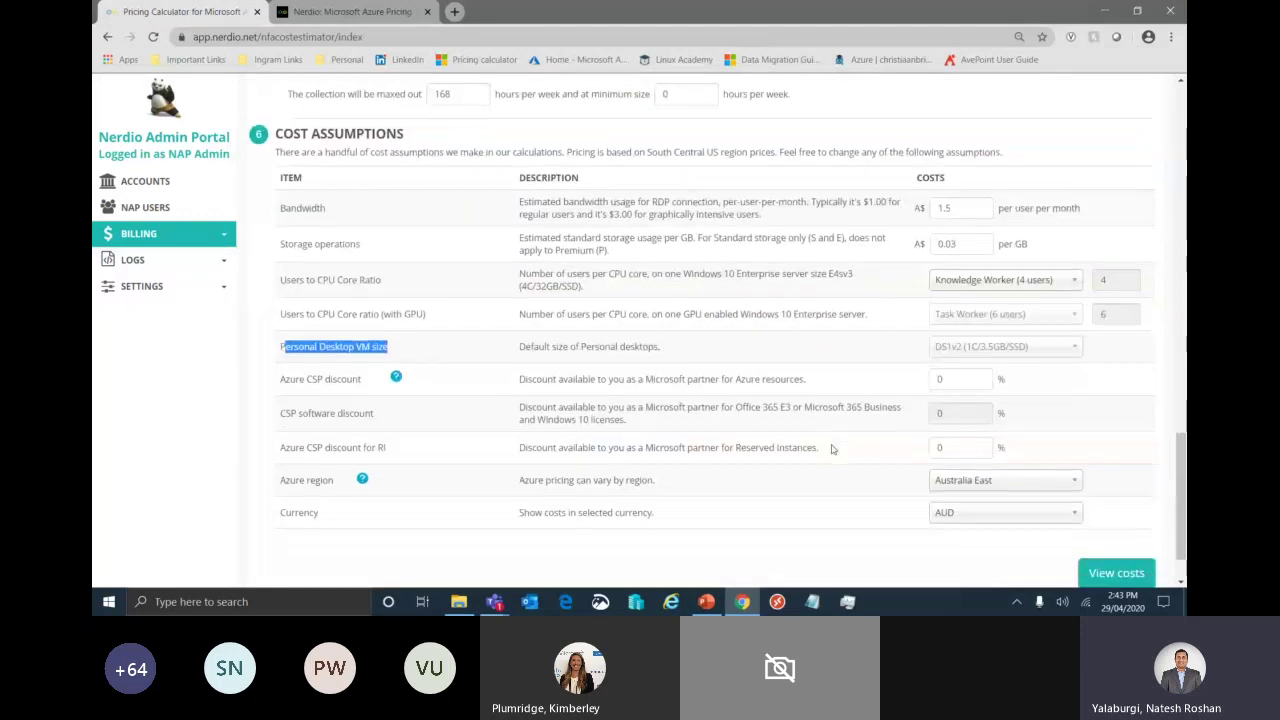
pyautogui.click(1122, 572)
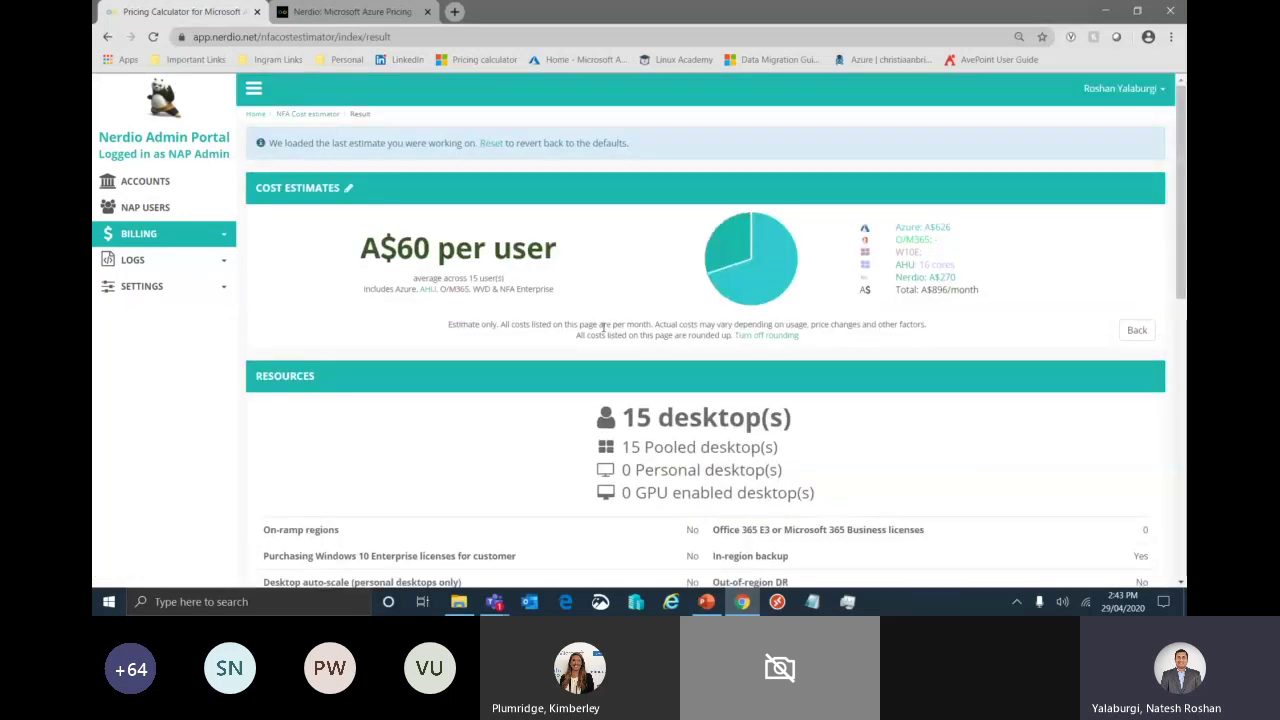
pyautogui.moveTo(340, 250); pyautogui.dragTo(575, 245)
pyautogui.click(582, 243)
pyautogui.moveTo(986, 219); pyautogui.dragTo(952, 229)
pyautogui.click(968, 272)
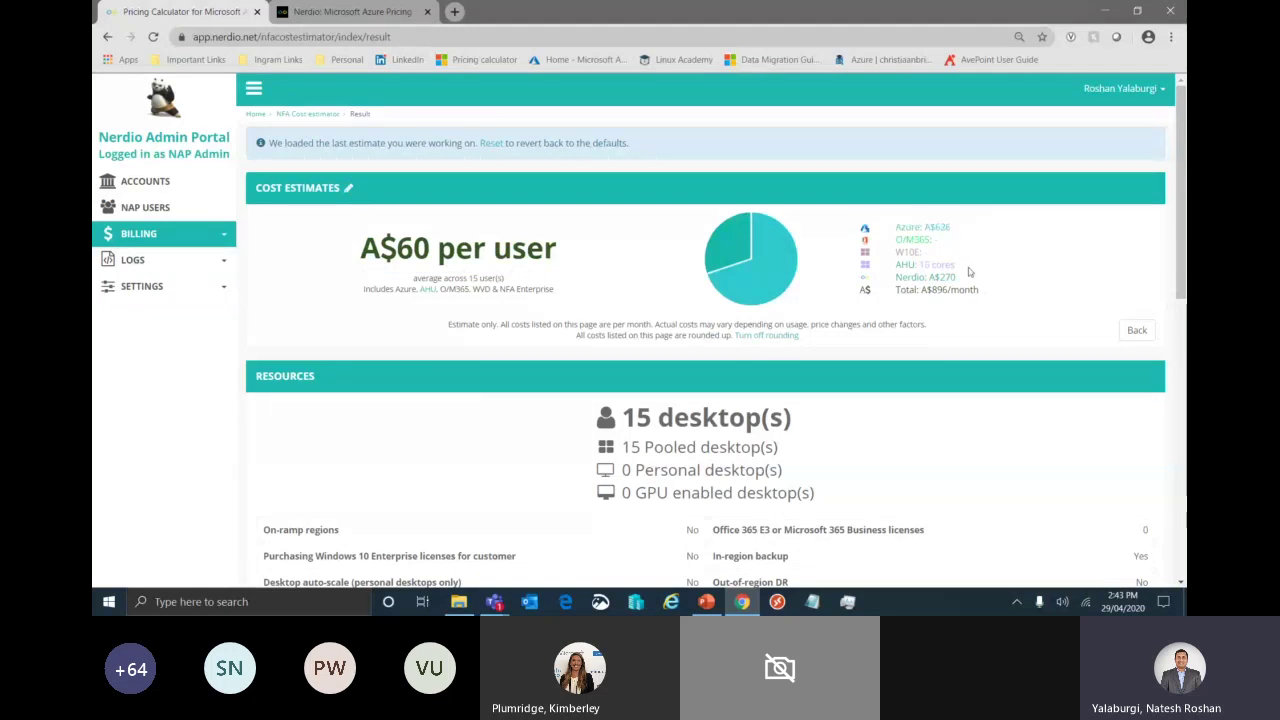
pyautogui.moveTo(942, 289); pyautogui.dragTo(900, 289)
pyautogui.click(923, 289)
pyautogui.moveTo(991, 289); pyautogui.dragTo(906, 293)
pyautogui.click(906, 293)
pyautogui.scroll(-3, 940, 439)
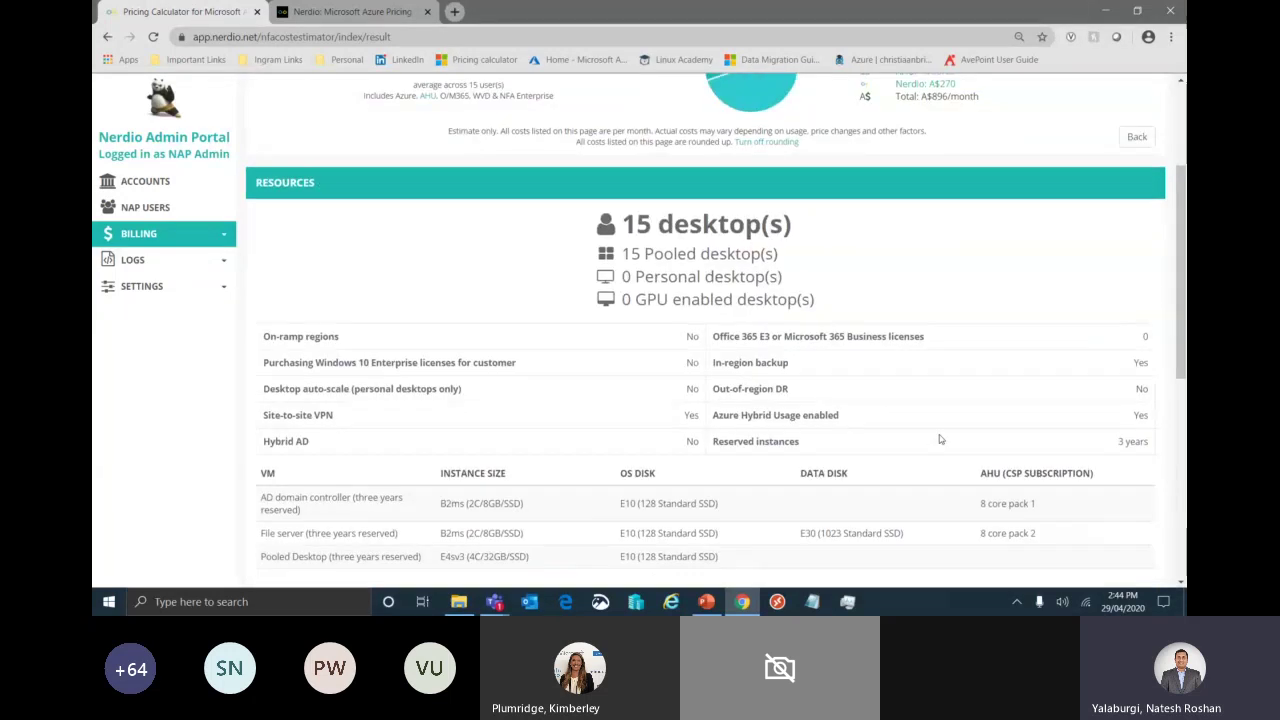
pyautogui.scroll(2, 940, 439)
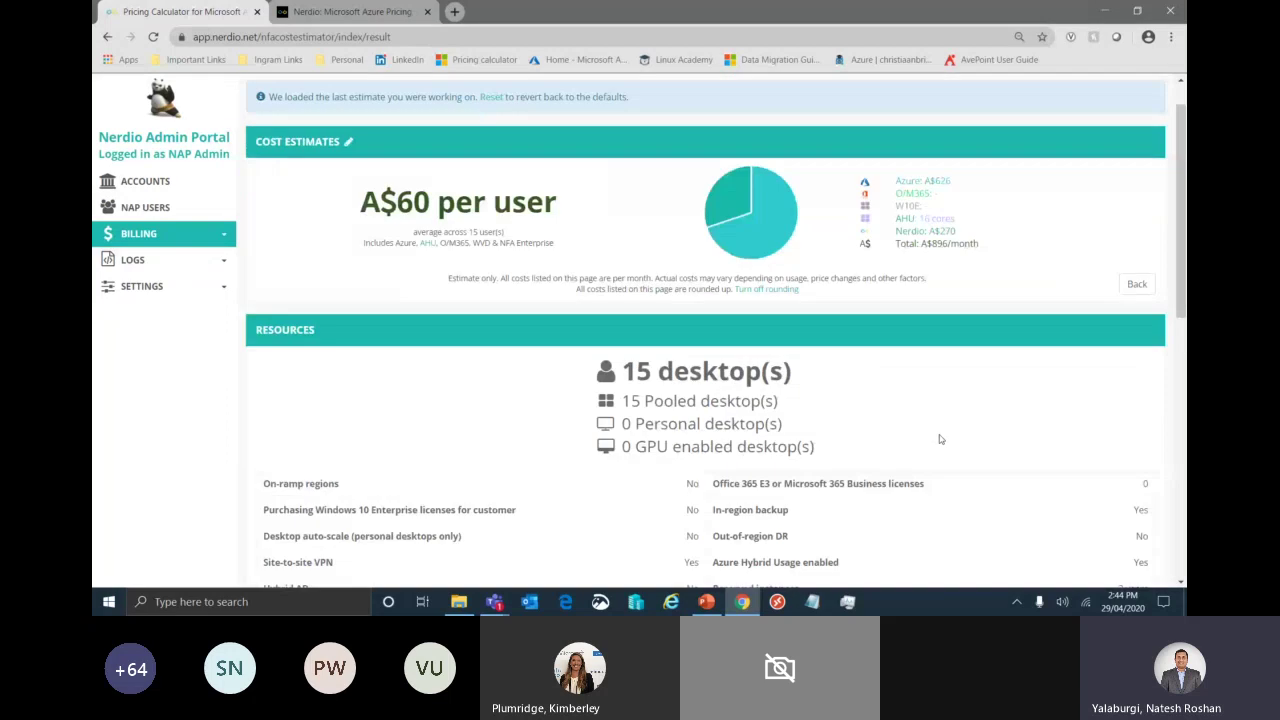
pyautogui.scroll(-1, 940, 439)
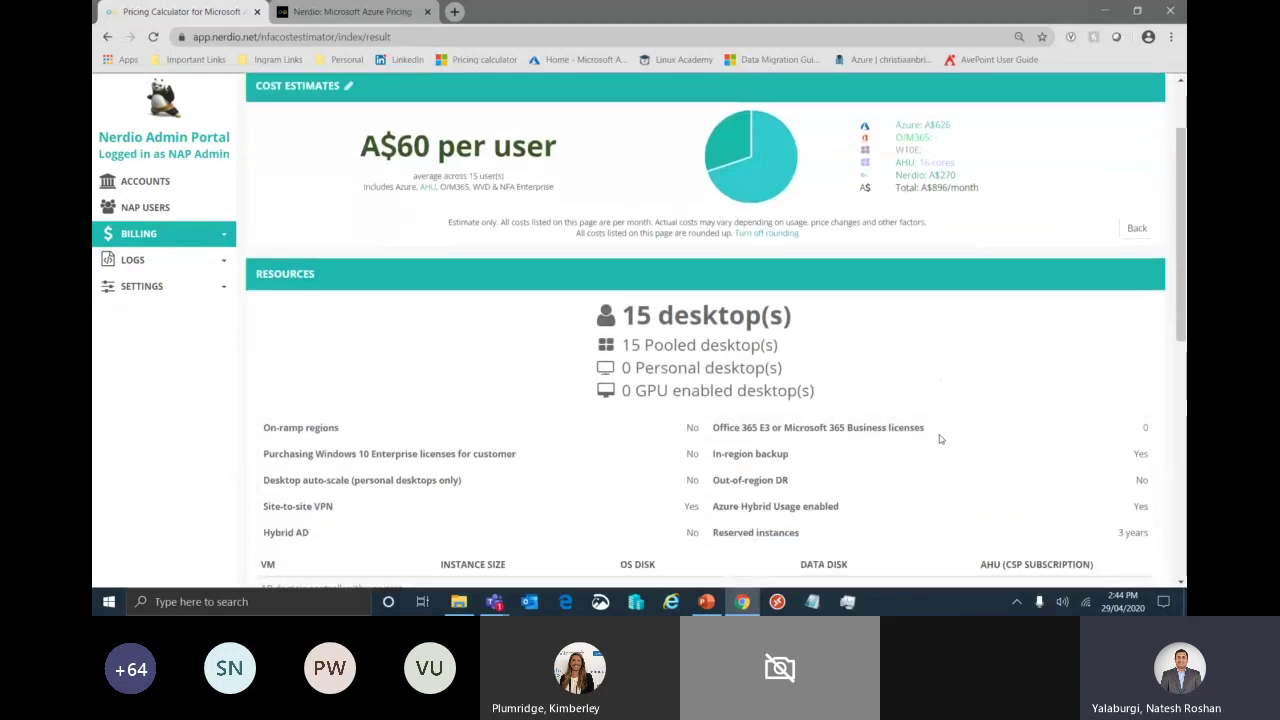
pyautogui.scroll(-2, 940, 439)
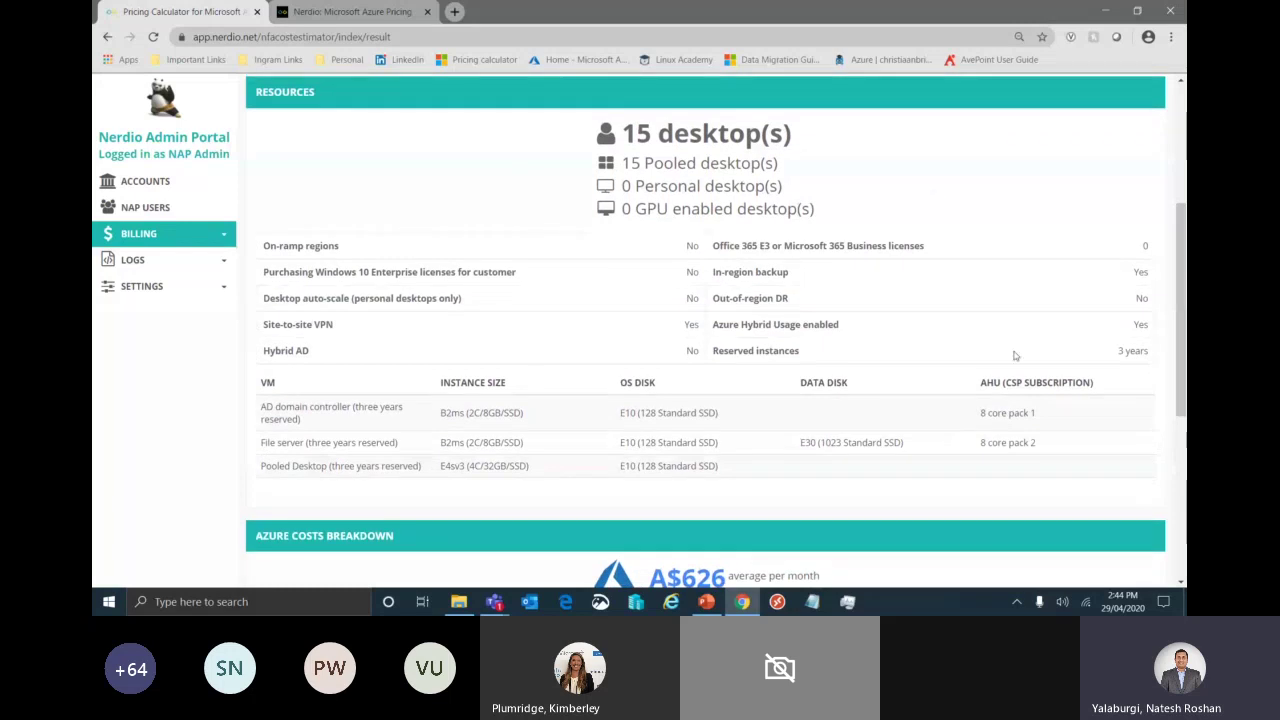
pyautogui.scroll(-3, 877, 457)
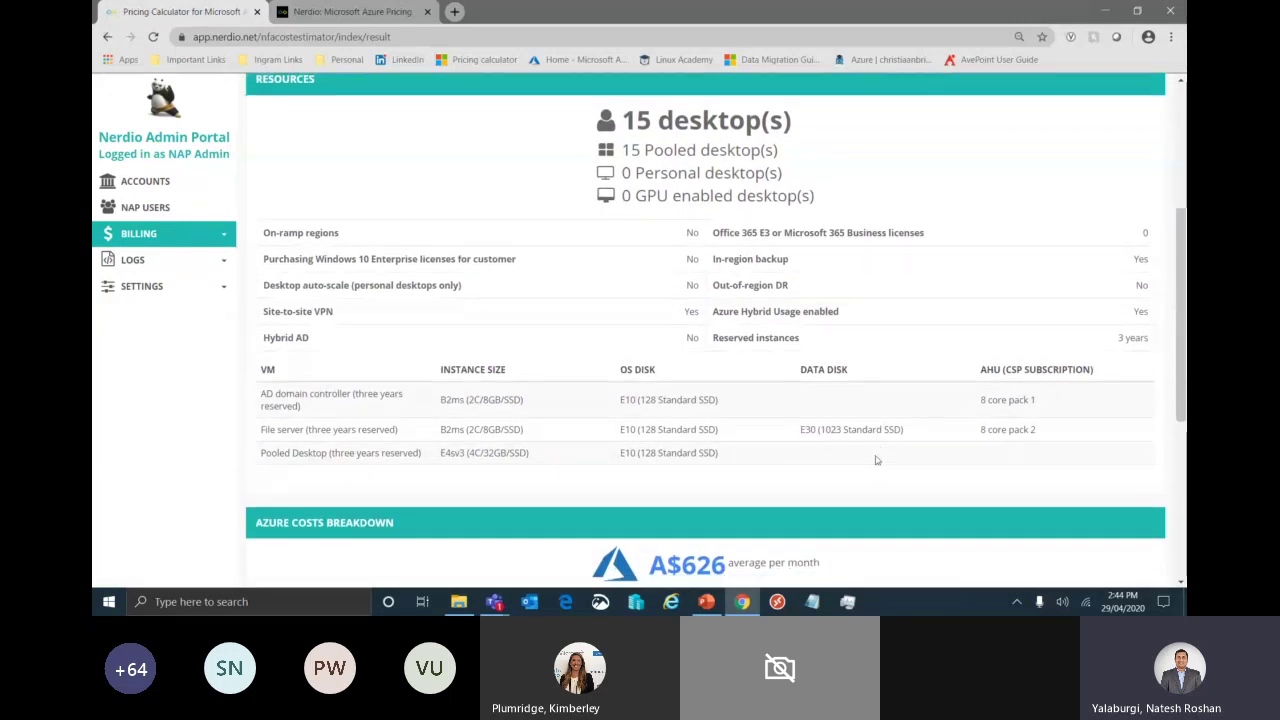
pyautogui.scroll(-3, 877, 457)
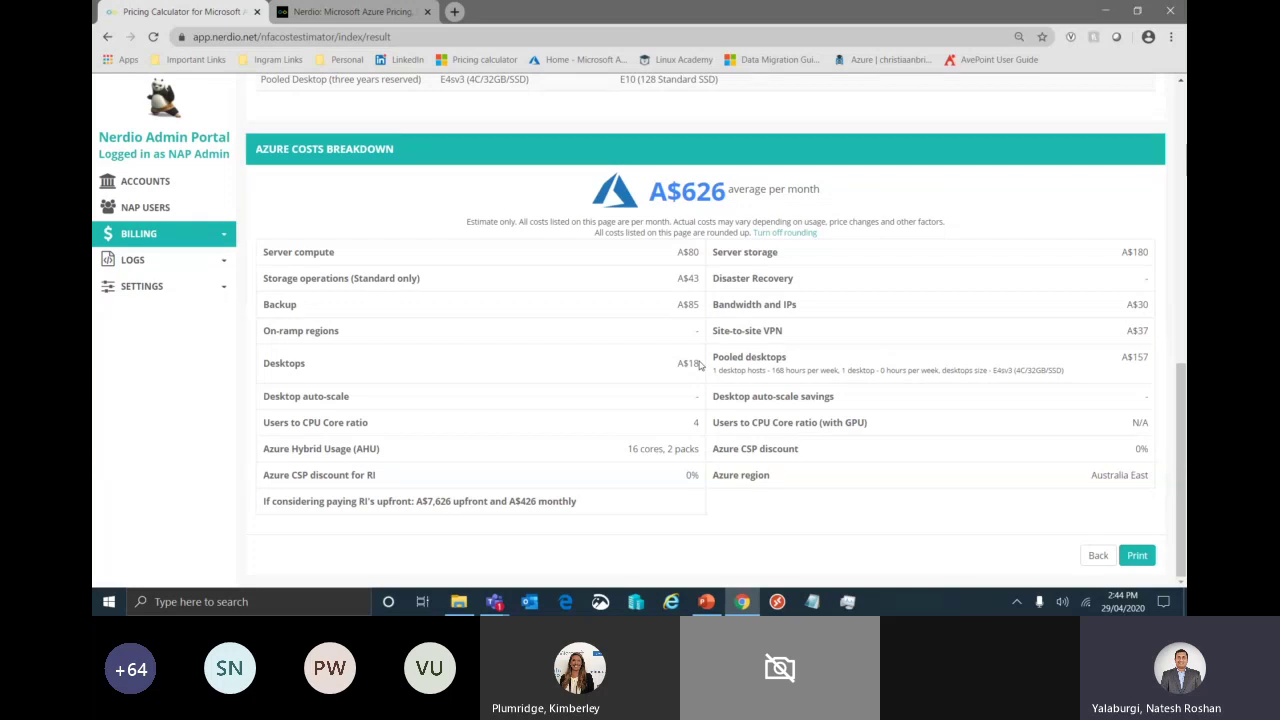
pyautogui.scroll(10, 700, 365)
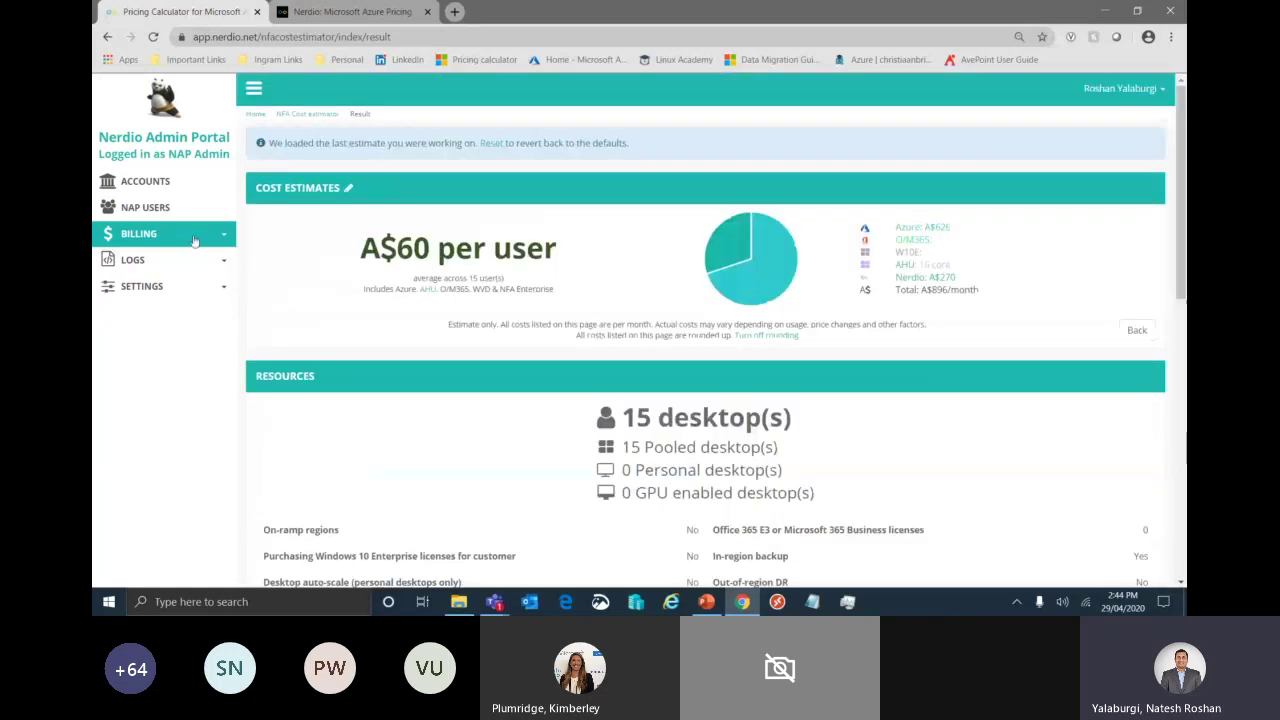
# - Expand the Logs and Settings sidebar sections, then go to the Accounts list
pyautogui.click(148, 262)
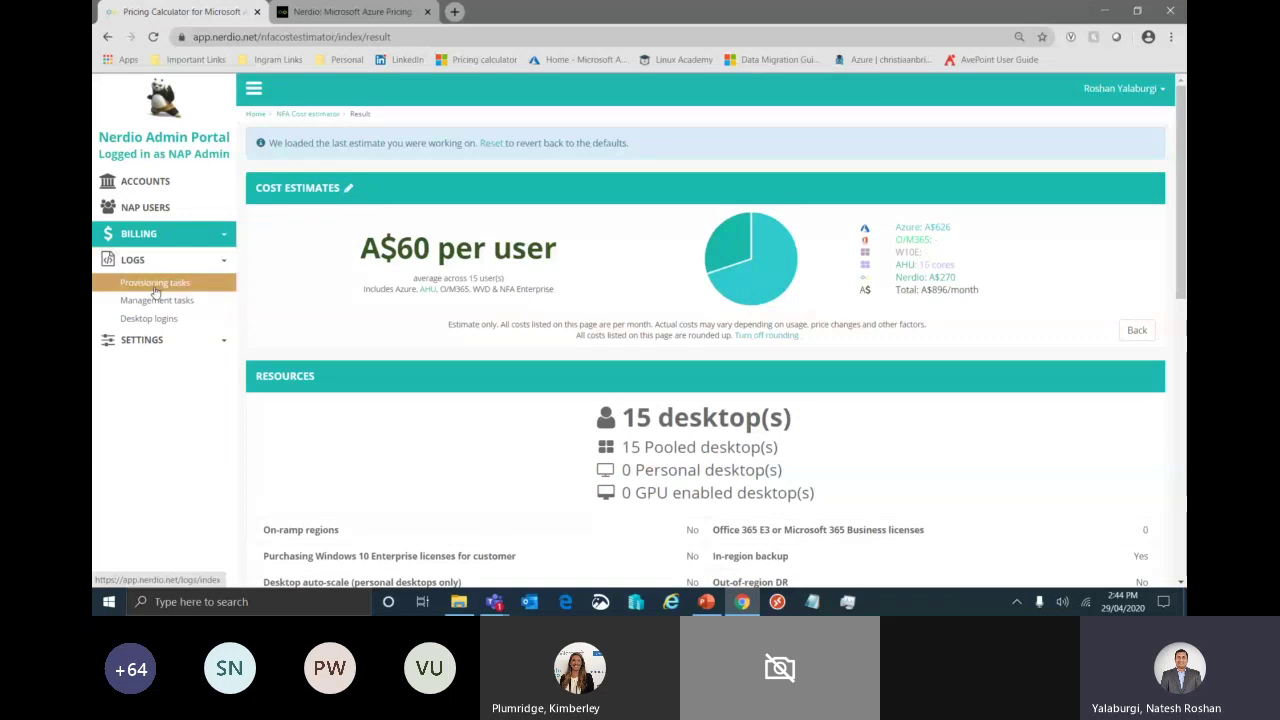
pyautogui.click(160, 339)
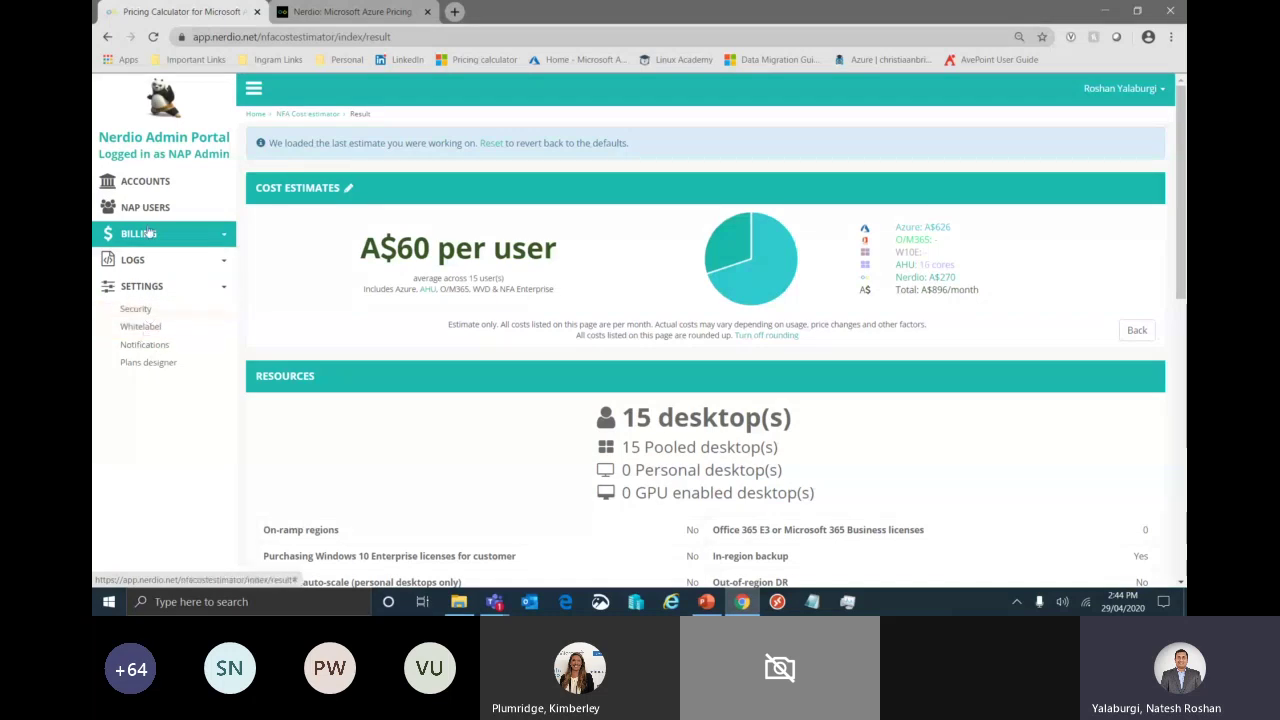
pyautogui.click(156, 190)
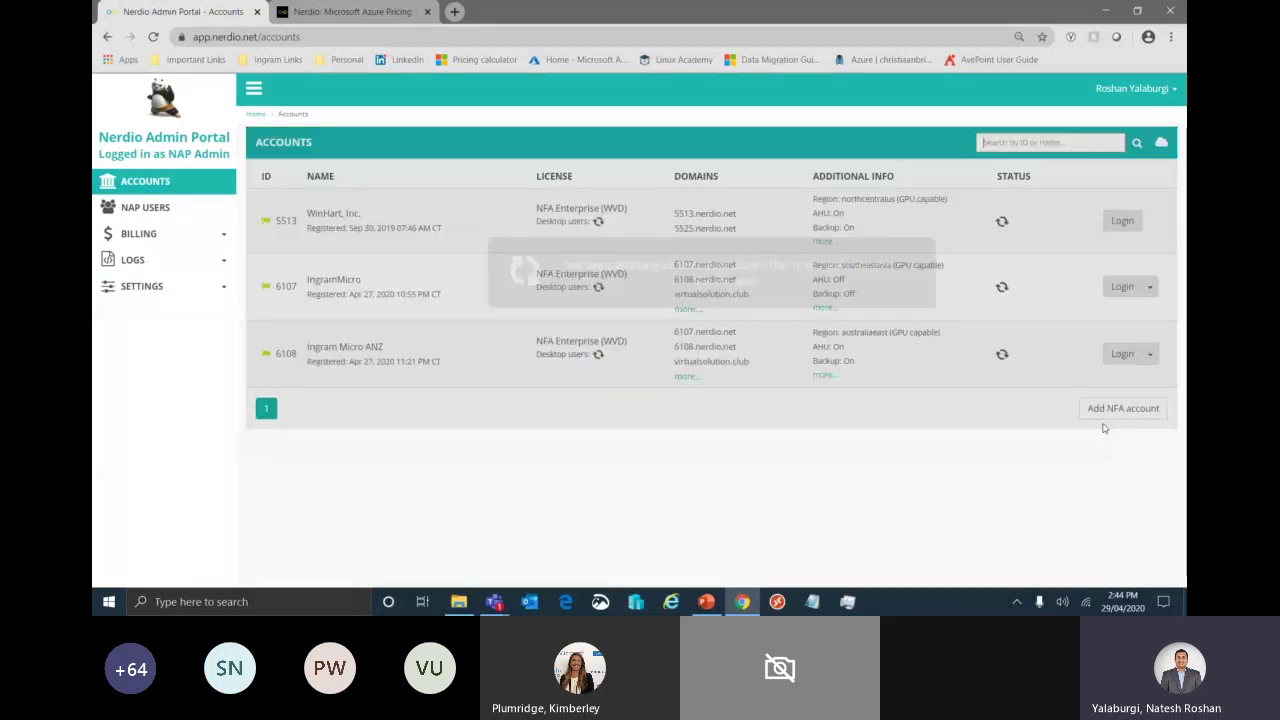
# - Log into the Ingram Micro ANZ account and scroll through its Home dashboard
pyautogui.click(1122, 355)
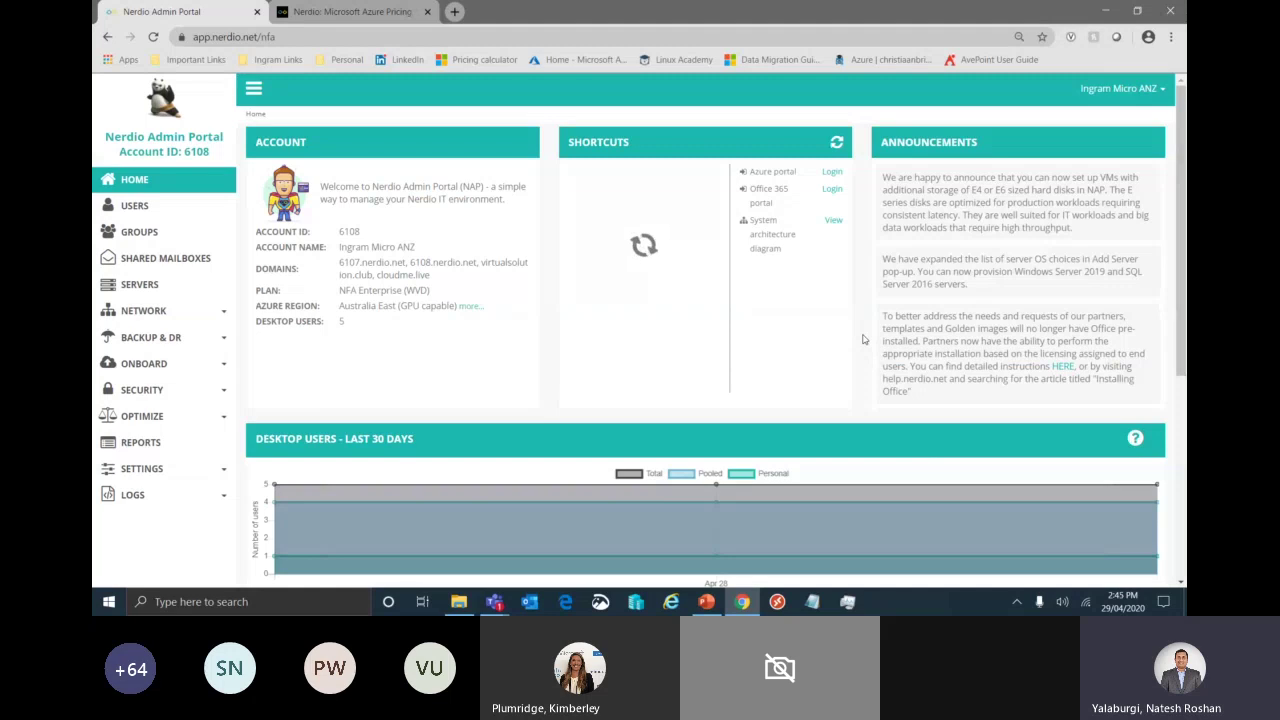
pyautogui.scroll(-3, 864, 339)
pyautogui.scroll(1, 864, 339)
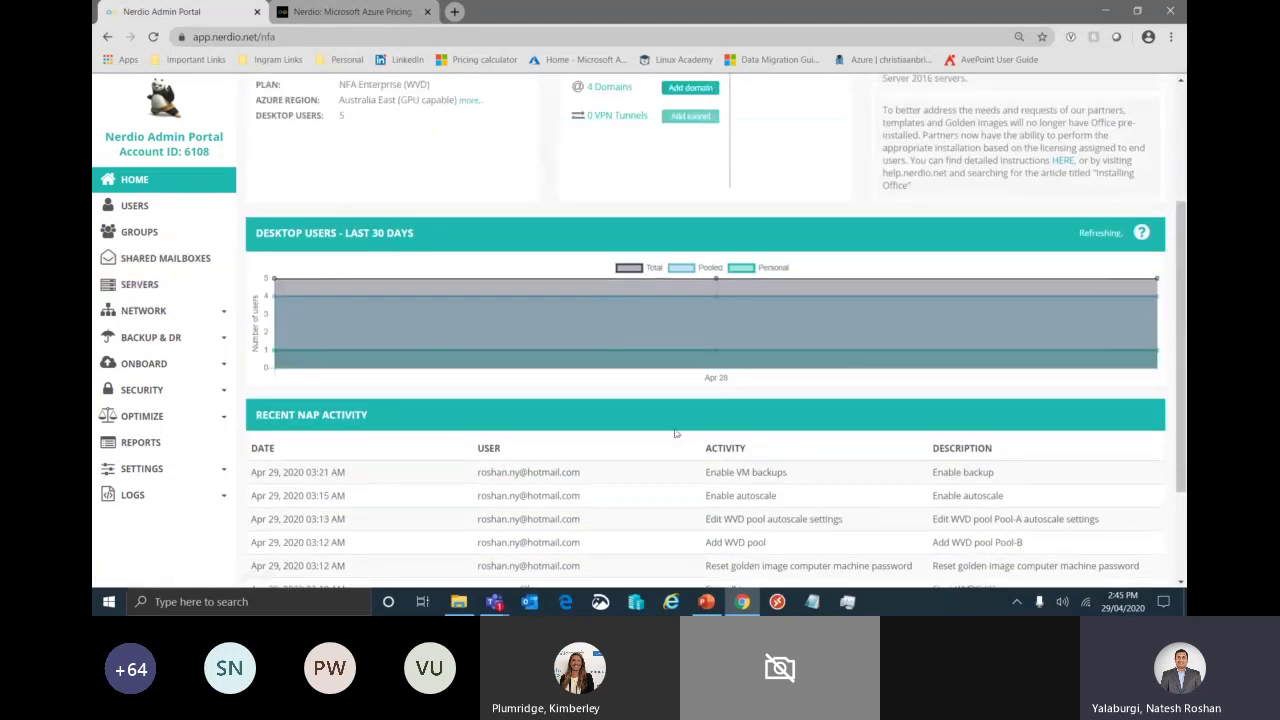
pyautogui.scroll(3, 674, 432)
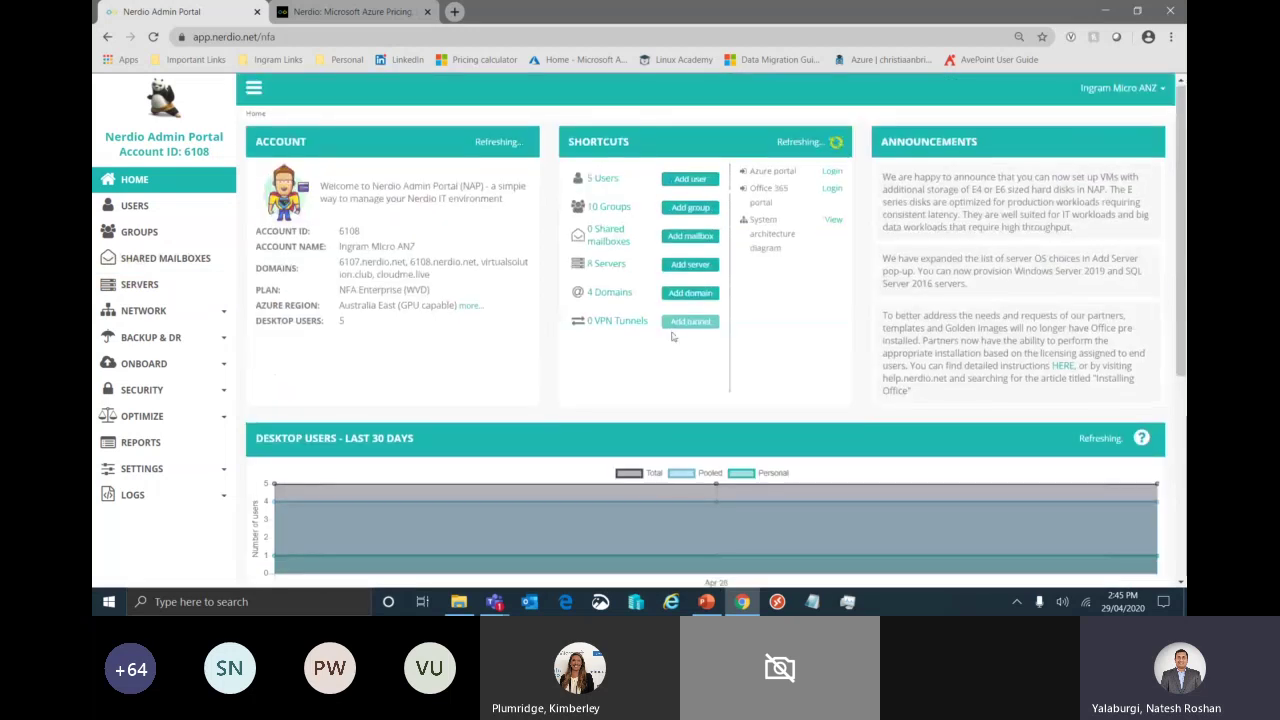
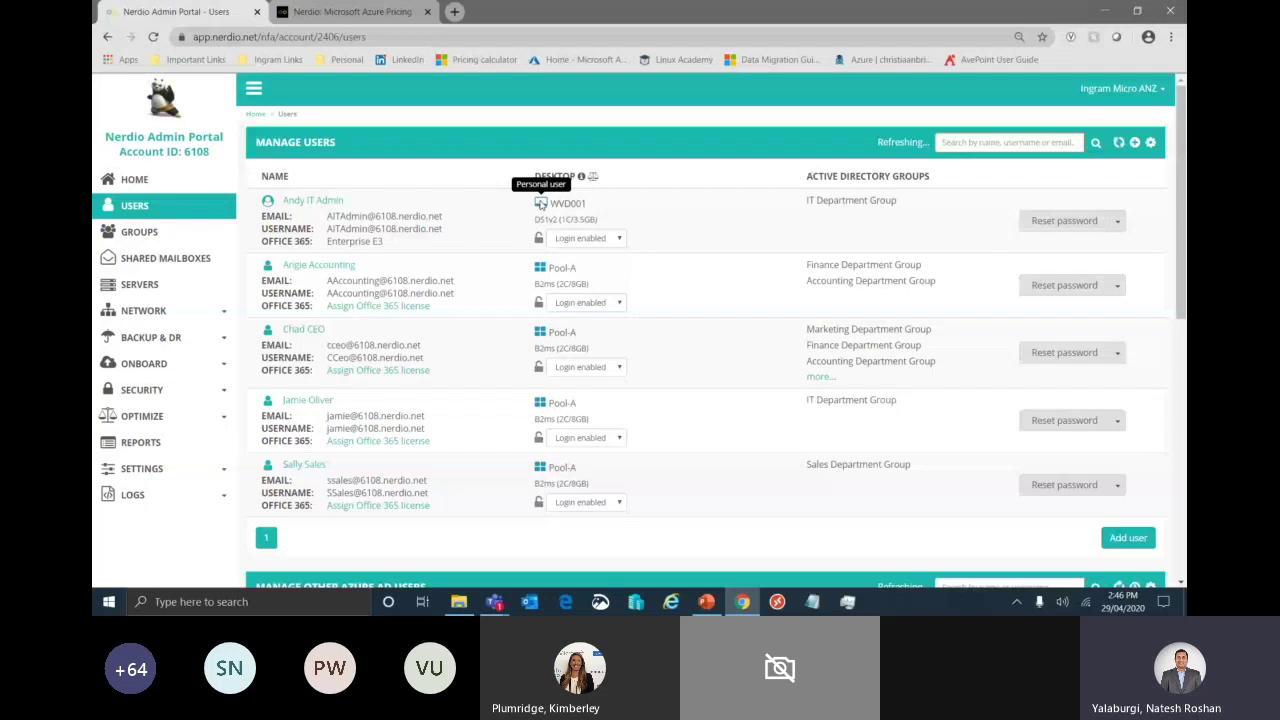
pyautogui.moveTo(535, 219); pyautogui.dragTo(600, 222)
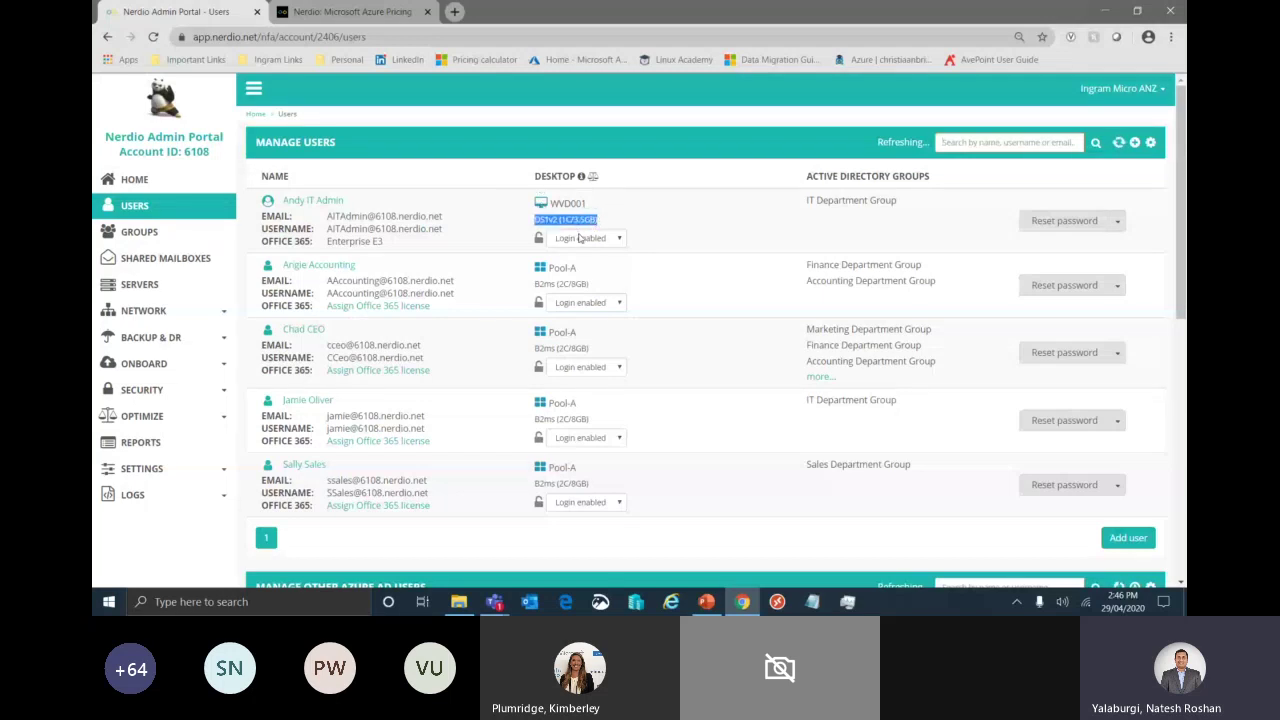
pyautogui.click(659, 241)
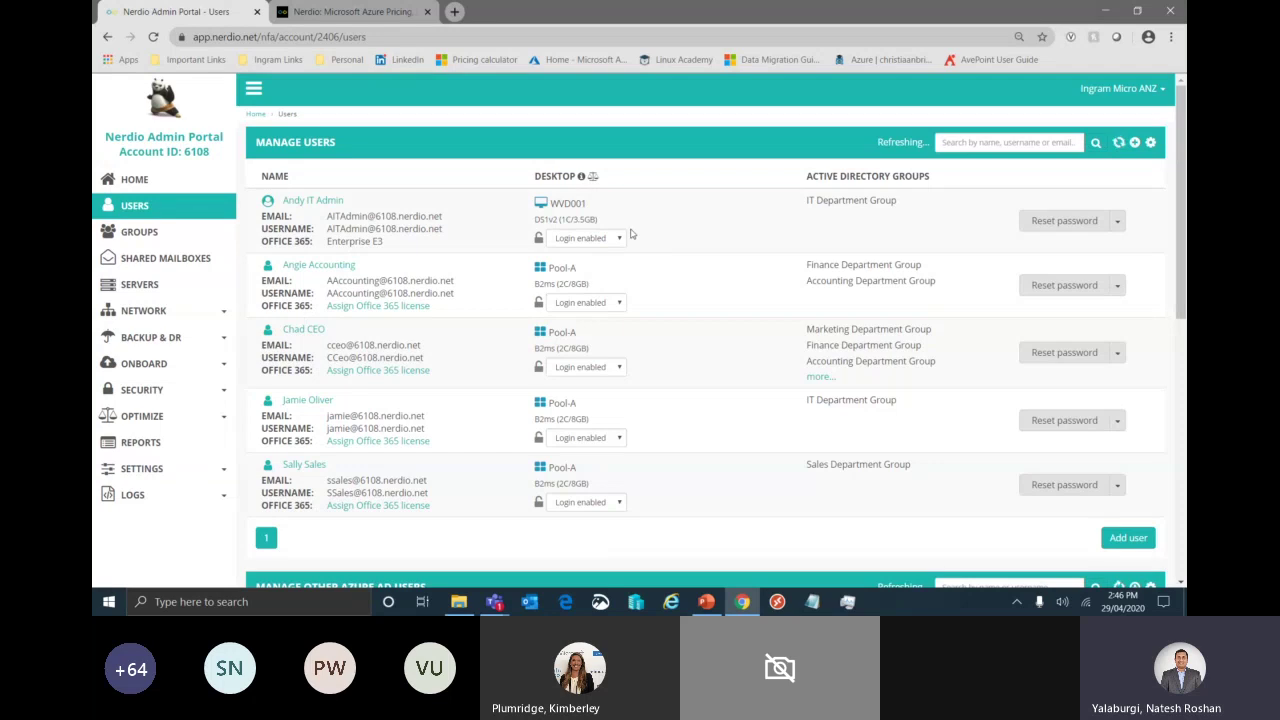
pyautogui.click(620, 240)
pyautogui.click(1118, 222)
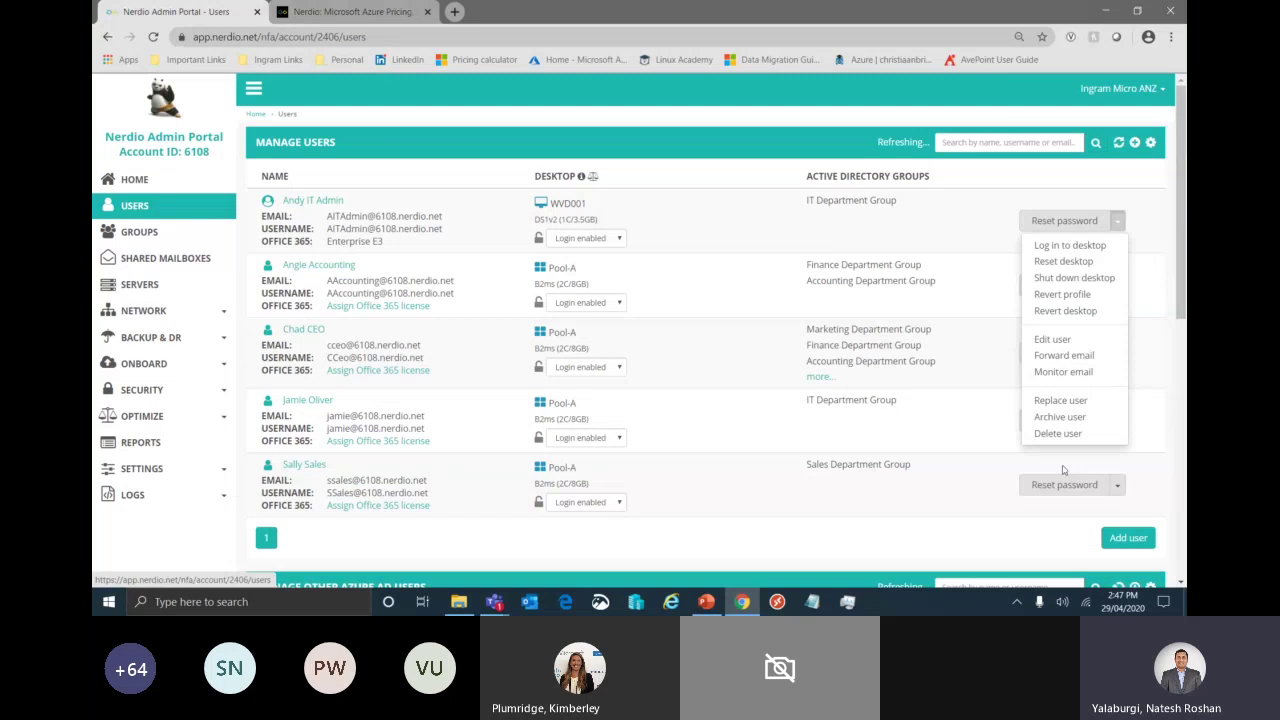
pyautogui.click(1118, 290)
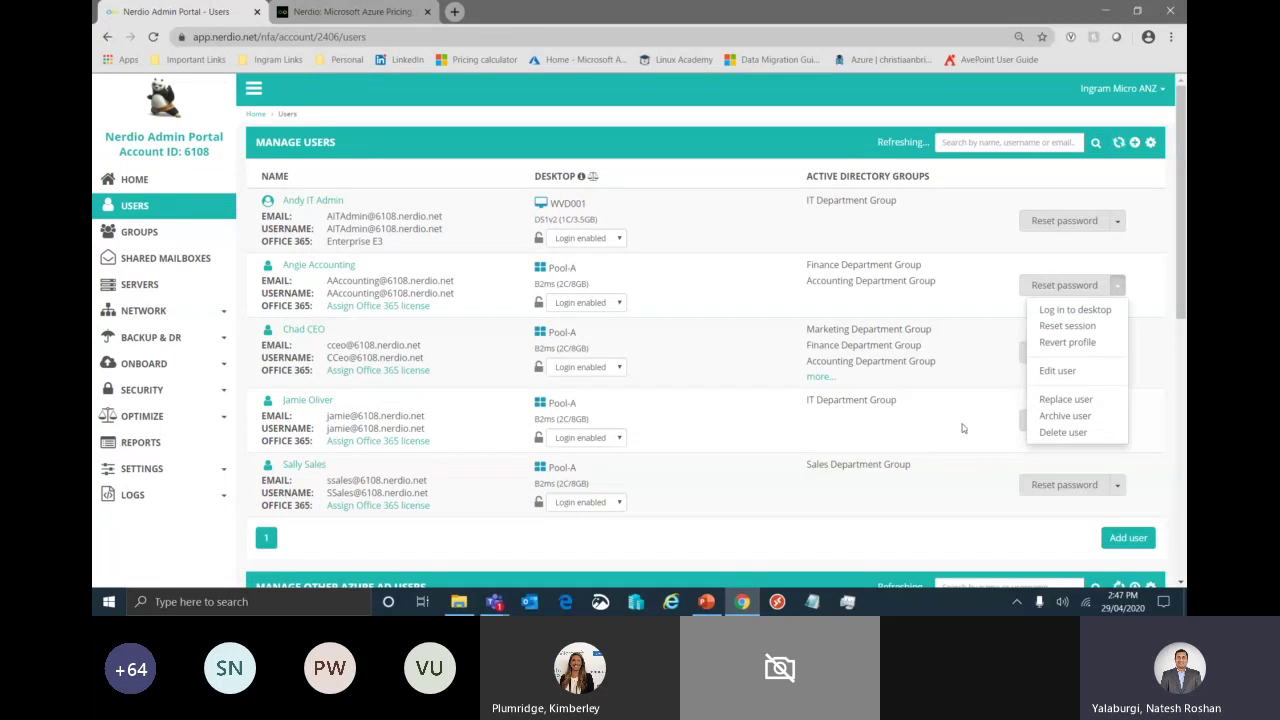
pyautogui.click(930, 450)
pyautogui.scroll(-4, 872, 484)
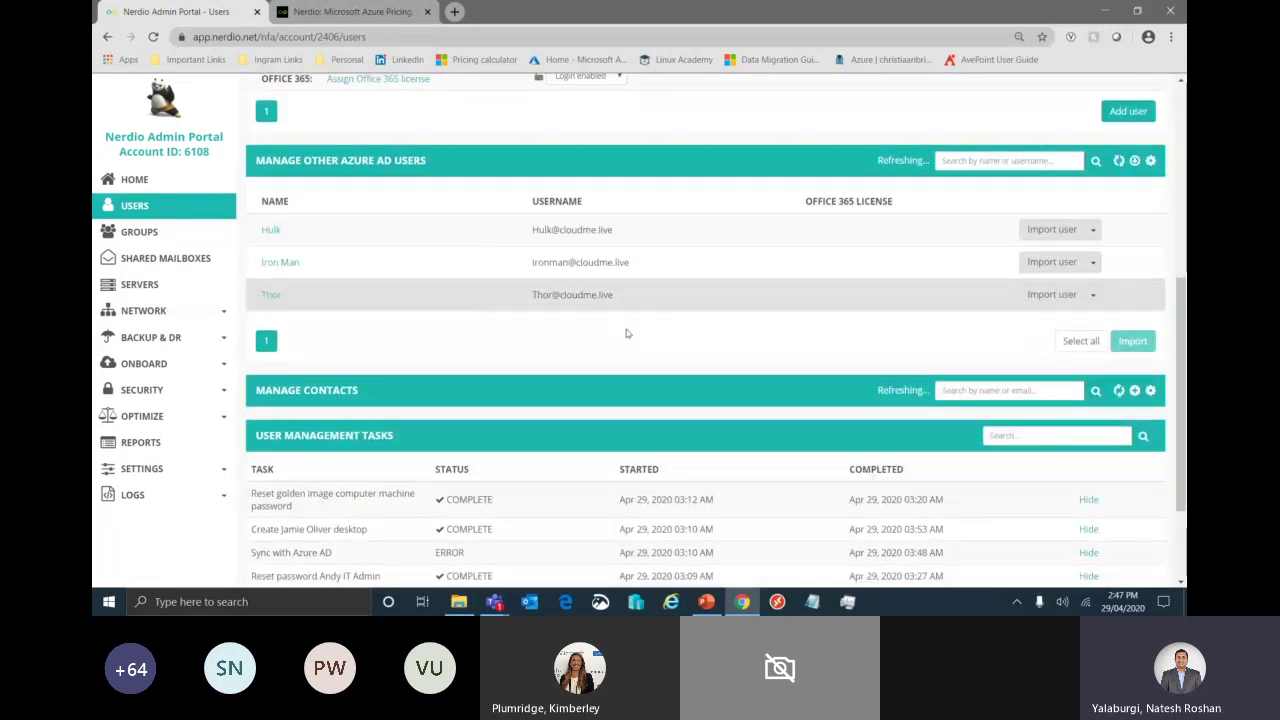
pyautogui.scroll(-2, 680, 354)
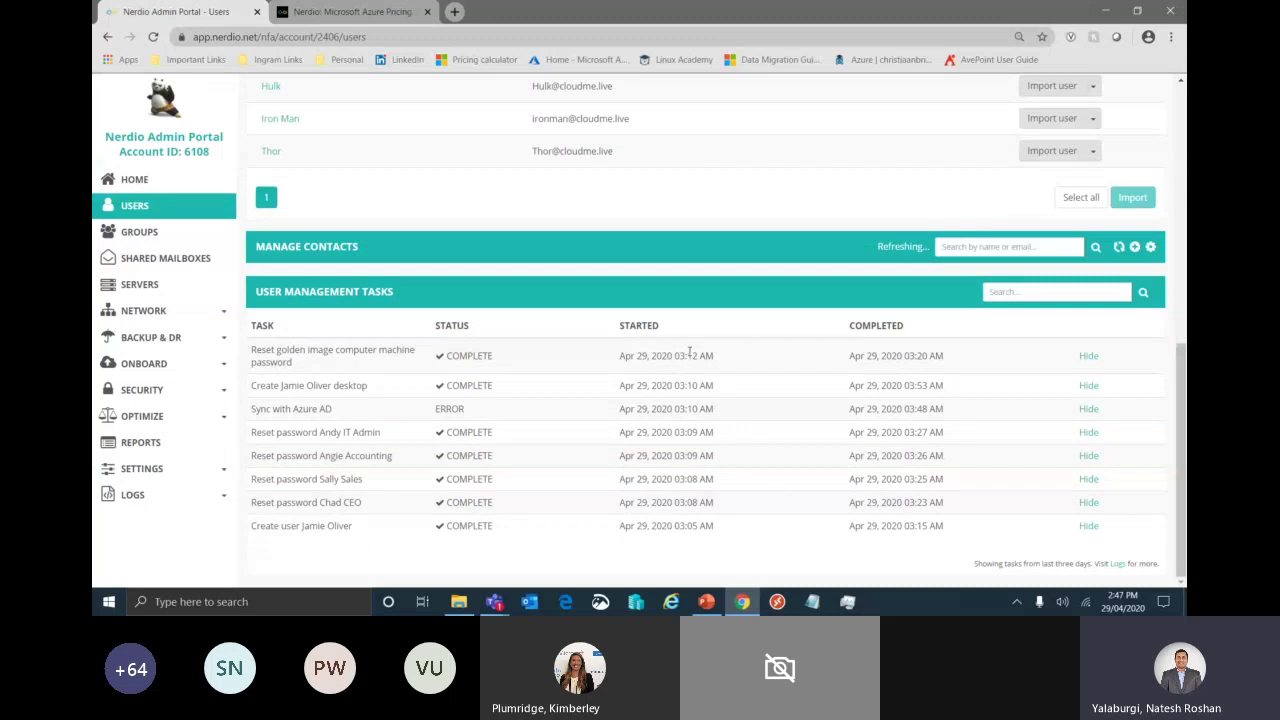
pyautogui.scroll(7, 689, 352)
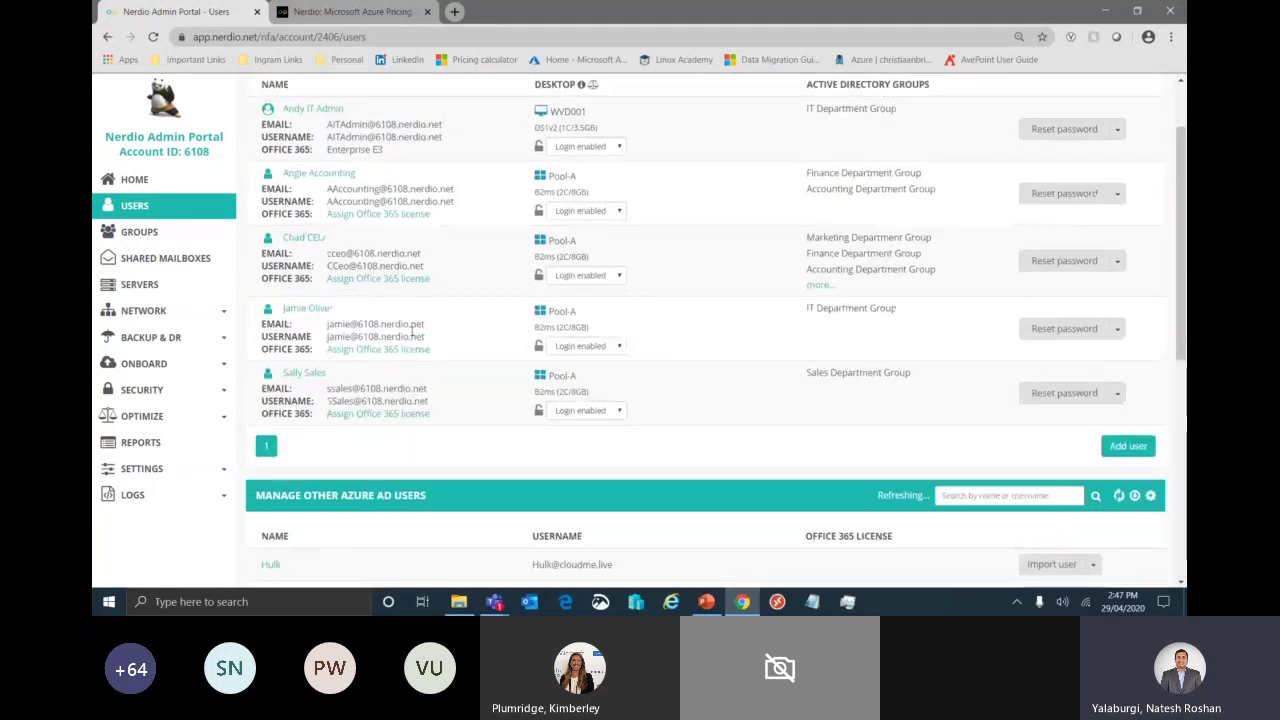
# - Add a new user with first and last name, keeping the 6108.nerdio.net email domain
pyautogui.click(1126, 449)
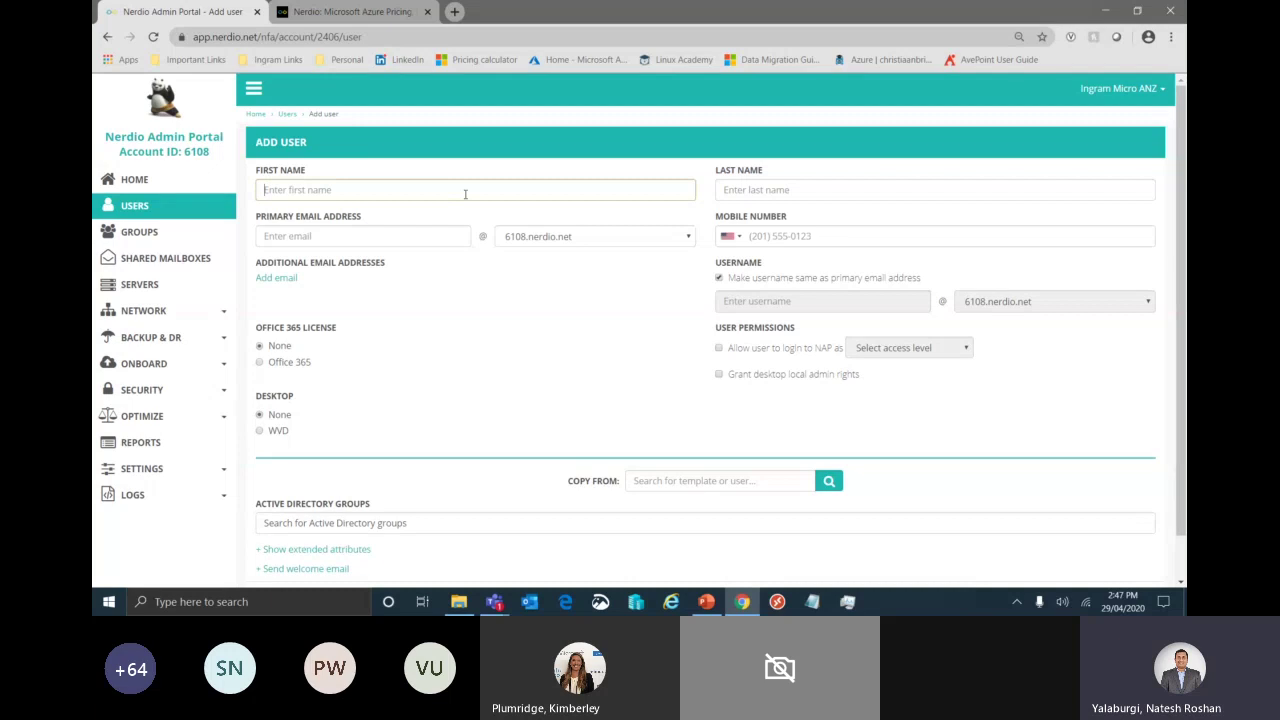
pyautogui.write('Donald')
pyautogui.press('Tab')
pyautogui.write('Duckdon')
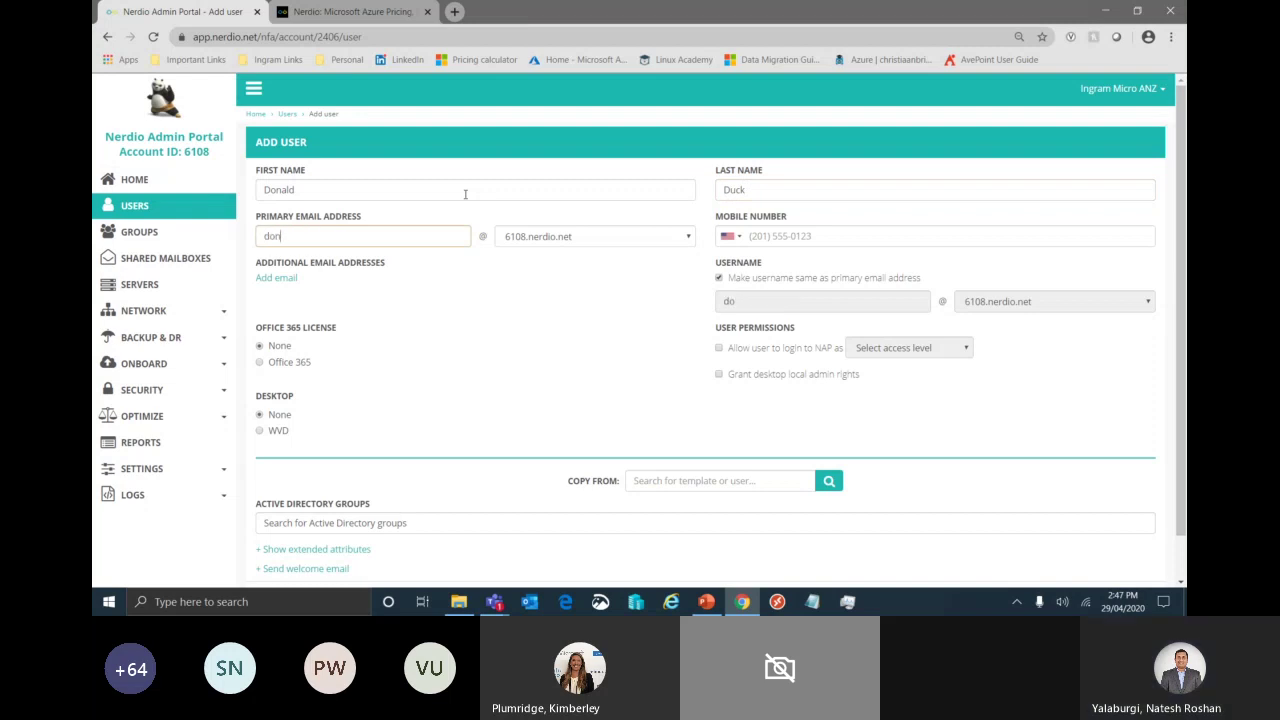
pyautogui.write('ald')
pyautogui.press('Tab')
pyautogui.press('Tab')
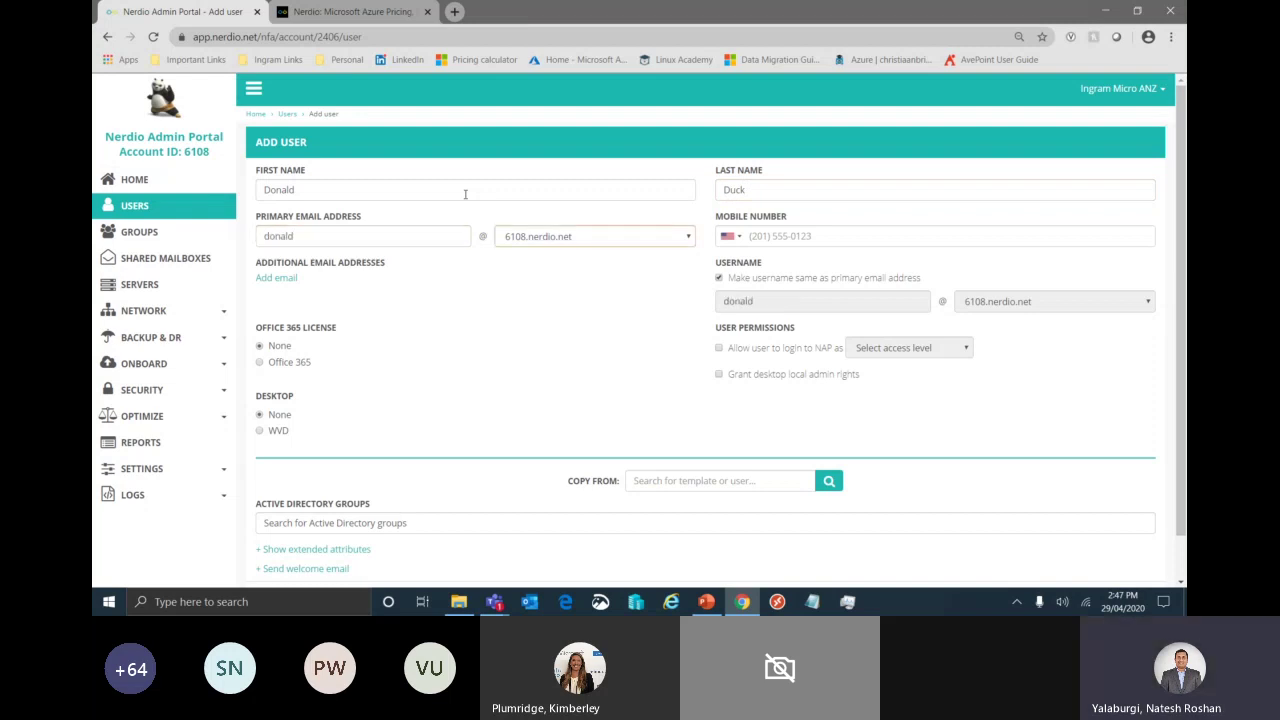
pyautogui.click(688, 236)
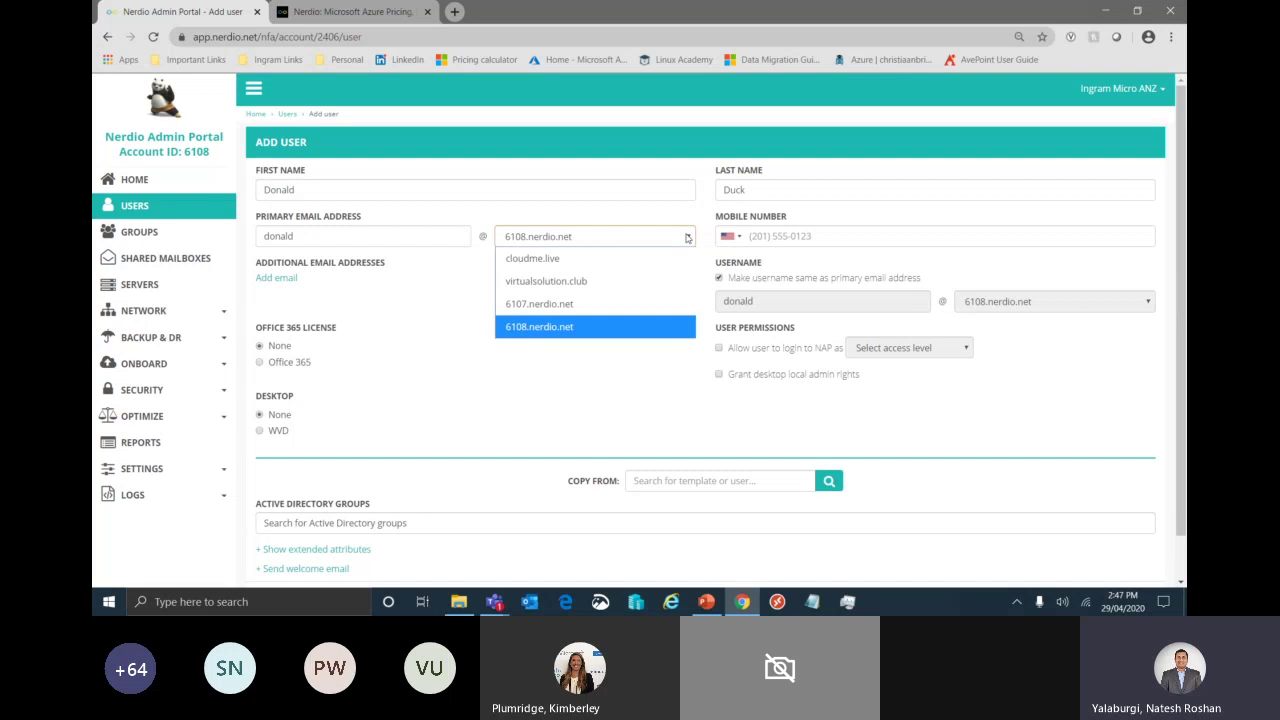
pyautogui.click(602, 355)
# - Leave the Office 365 license at None and give the user a WVD desktop
pyautogui.moveTo(261, 331); pyautogui.dragTo(338, 334)
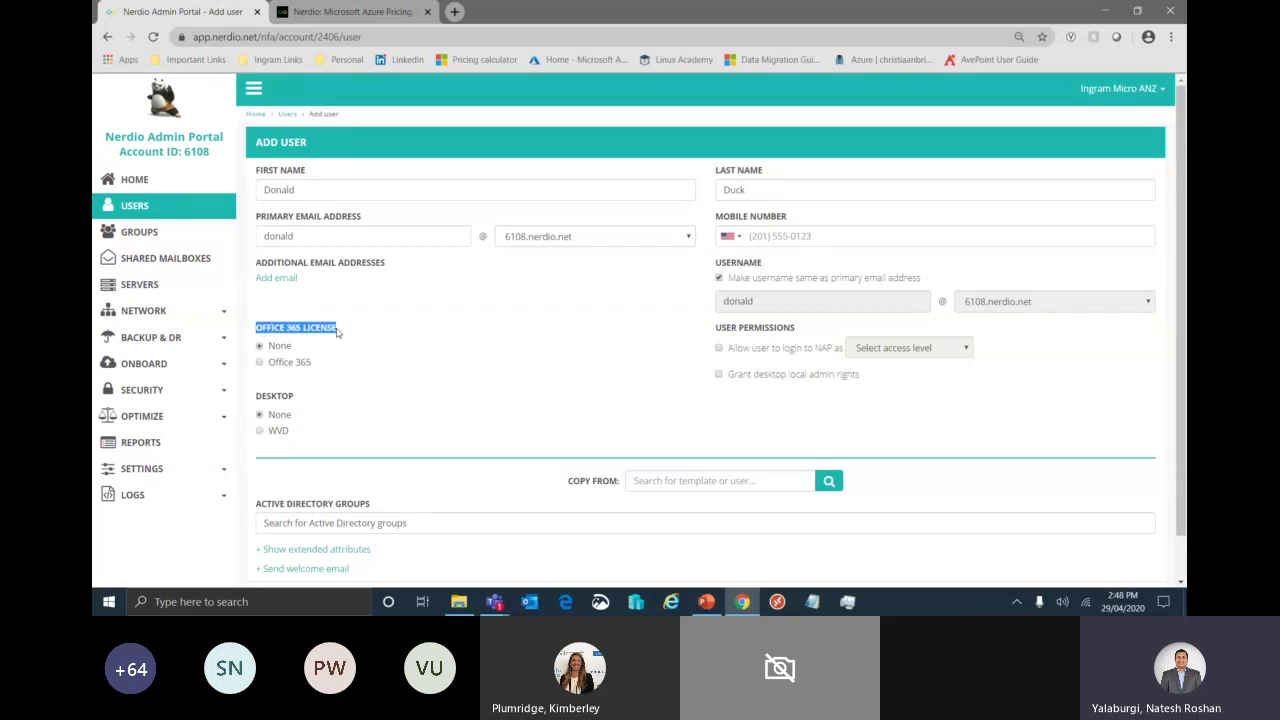
pyautogui.click(338, 334)
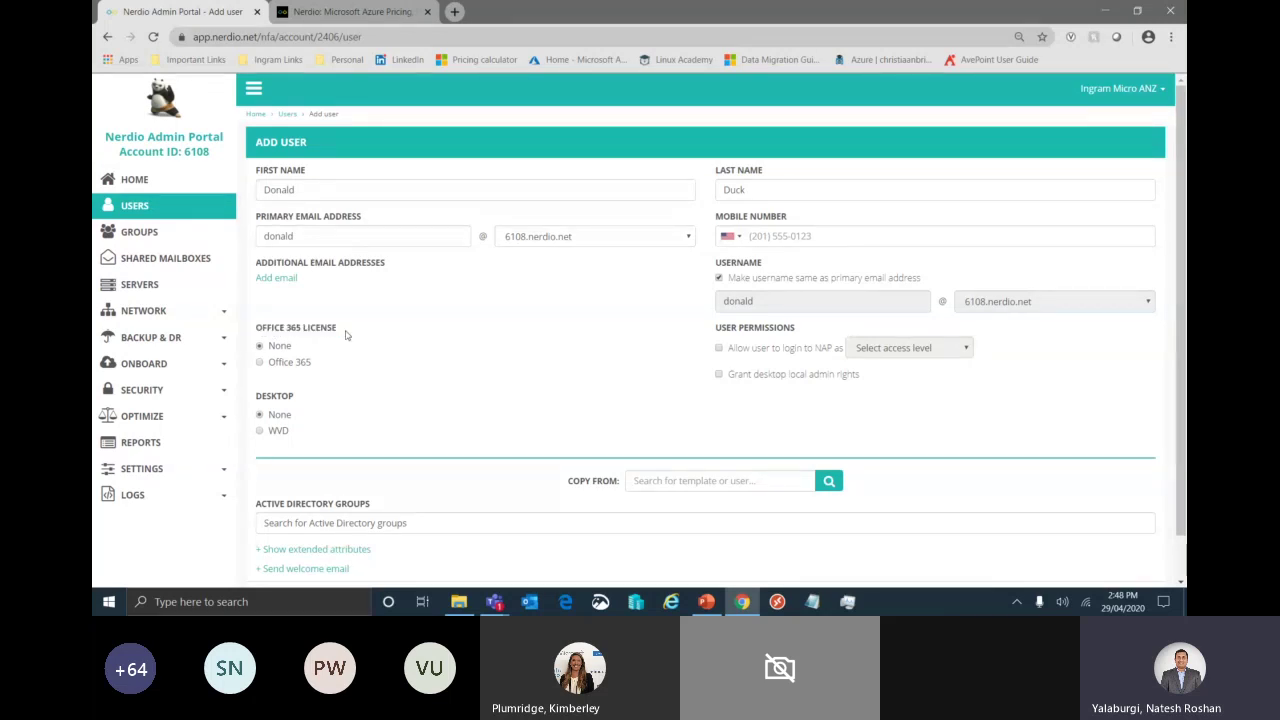
pyautogui.click(262, 362)
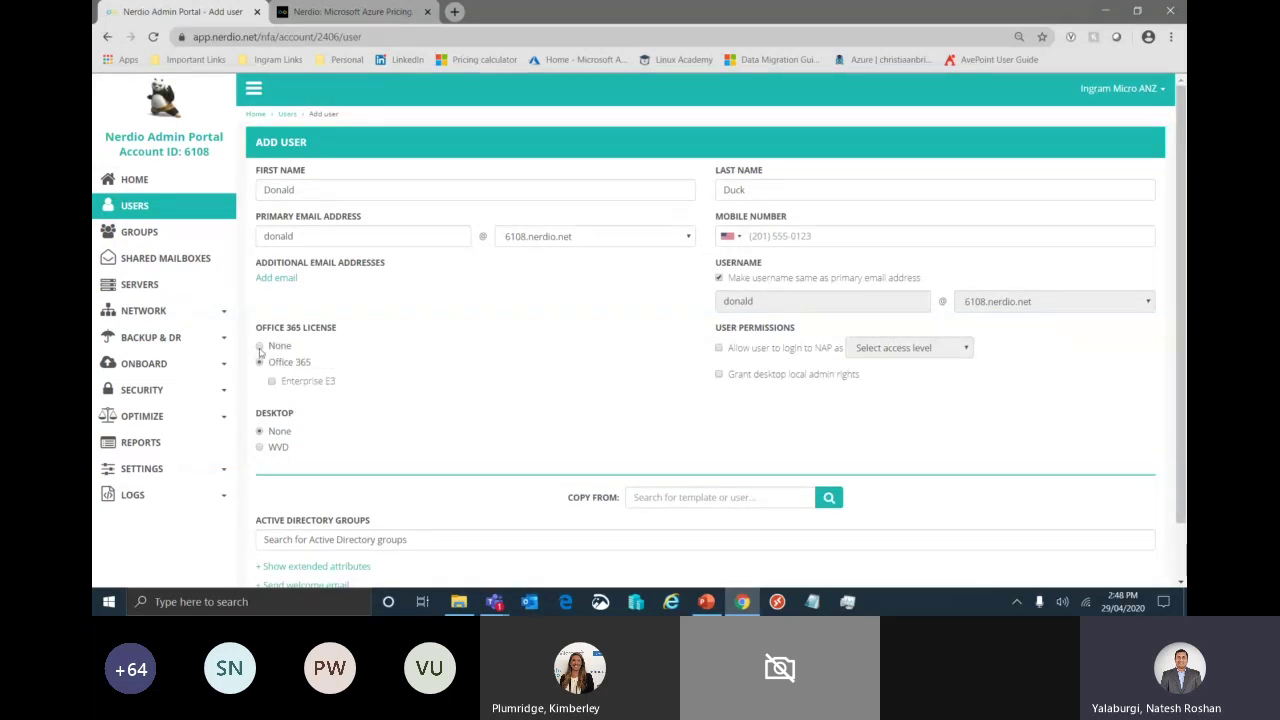
pyautogui.click(260, 346)
pyautogui.click(260, 430)
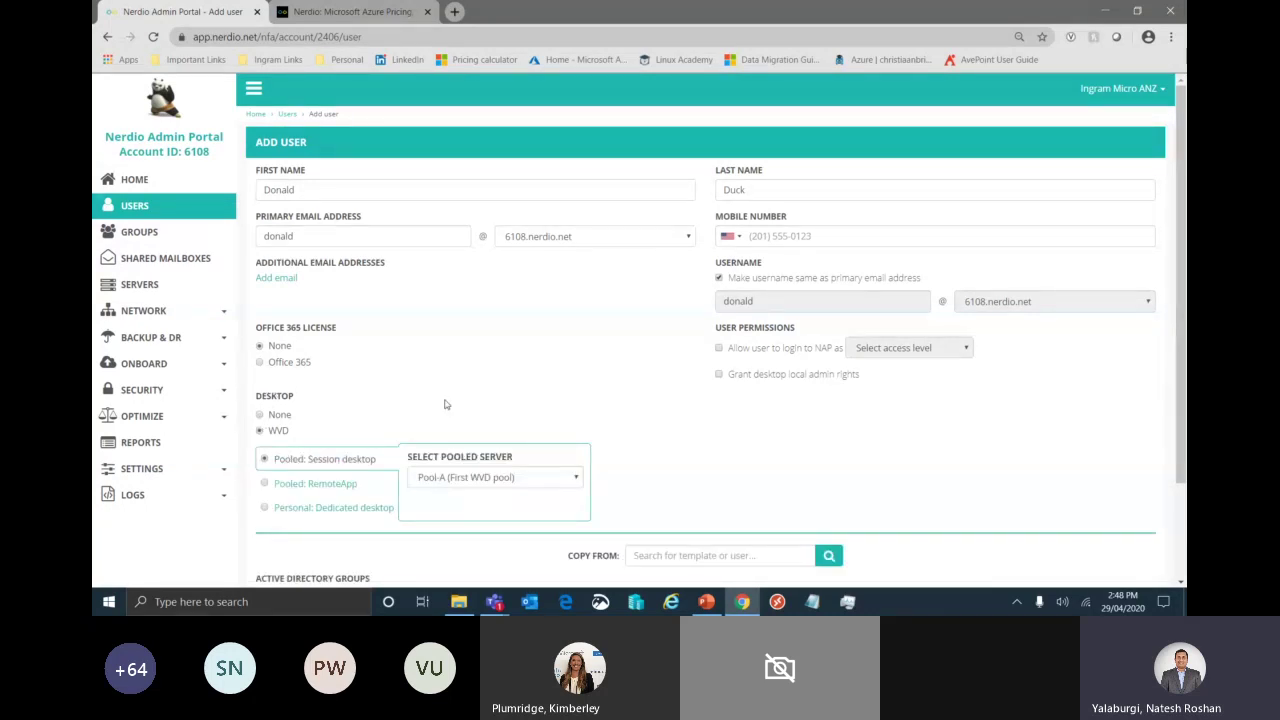
# - Set the user's desktop to a Pooled: Session desktop on Pool-B
pyautogui.scroll(-2, 619, 396)
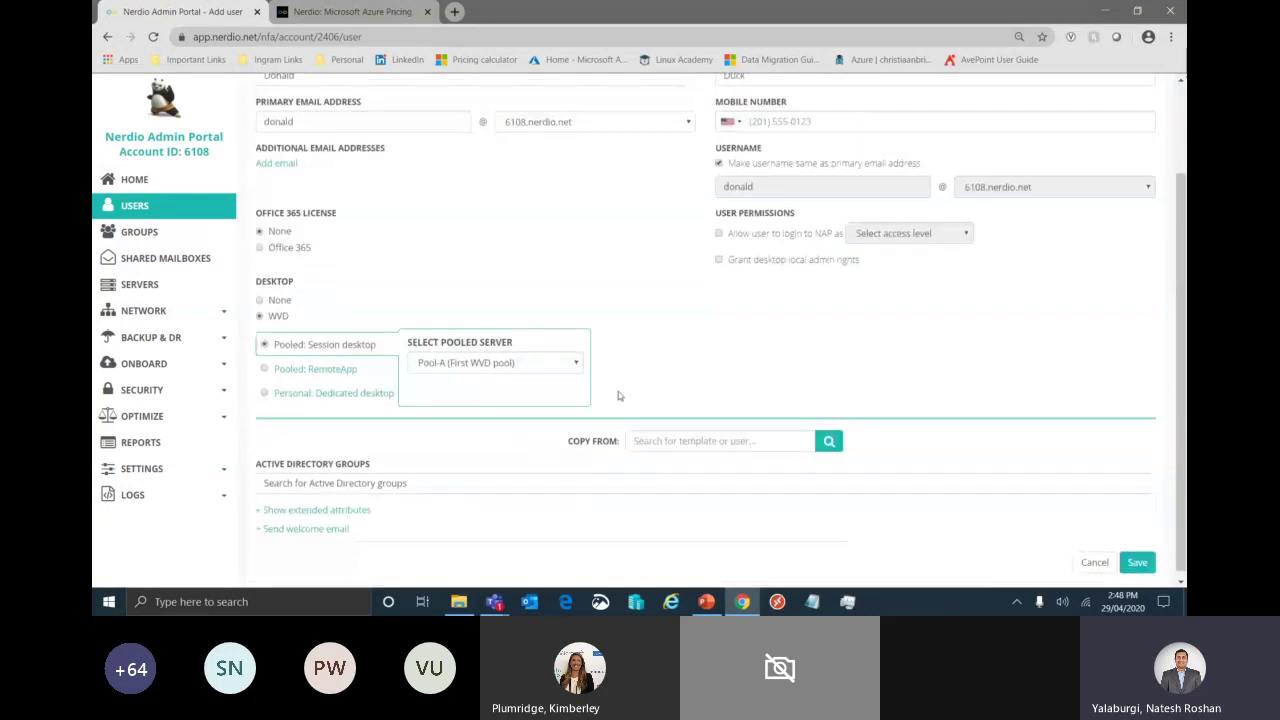
pyautogui.click(366, 369)
pyautogui.click(363, 393)
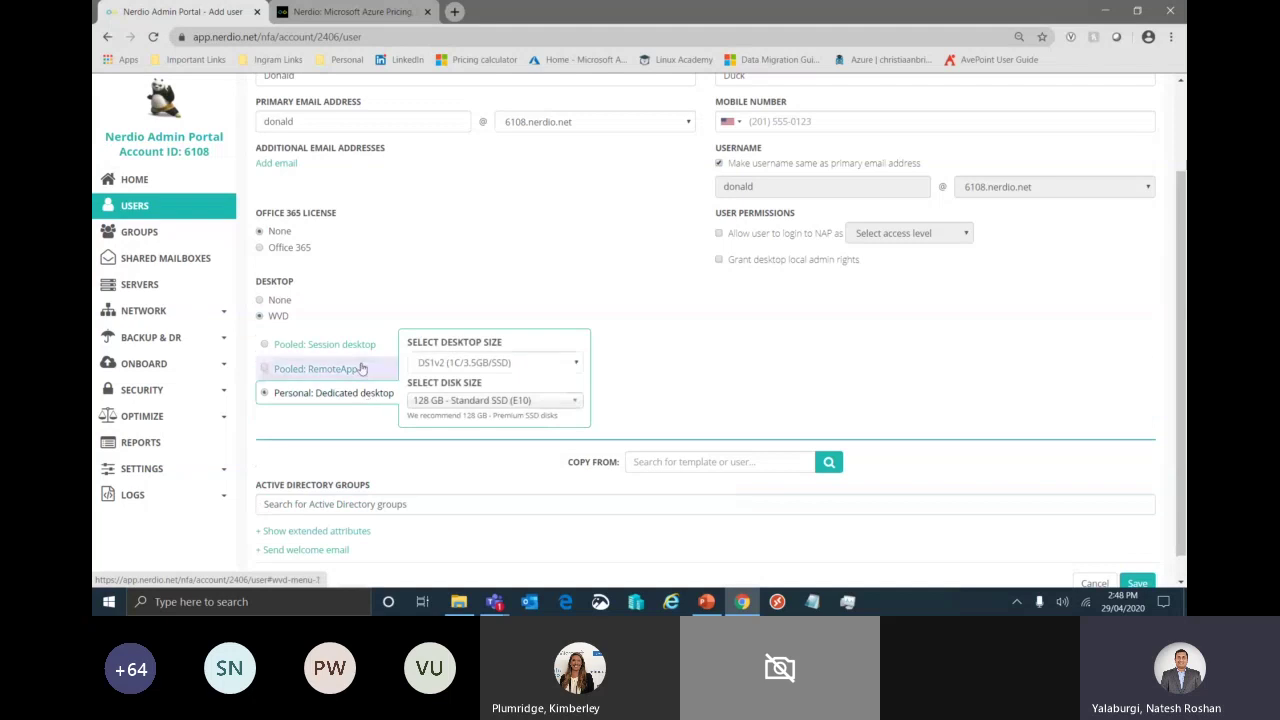
pyautogui.click(362, 345)
pyautogui.click(505, 363)
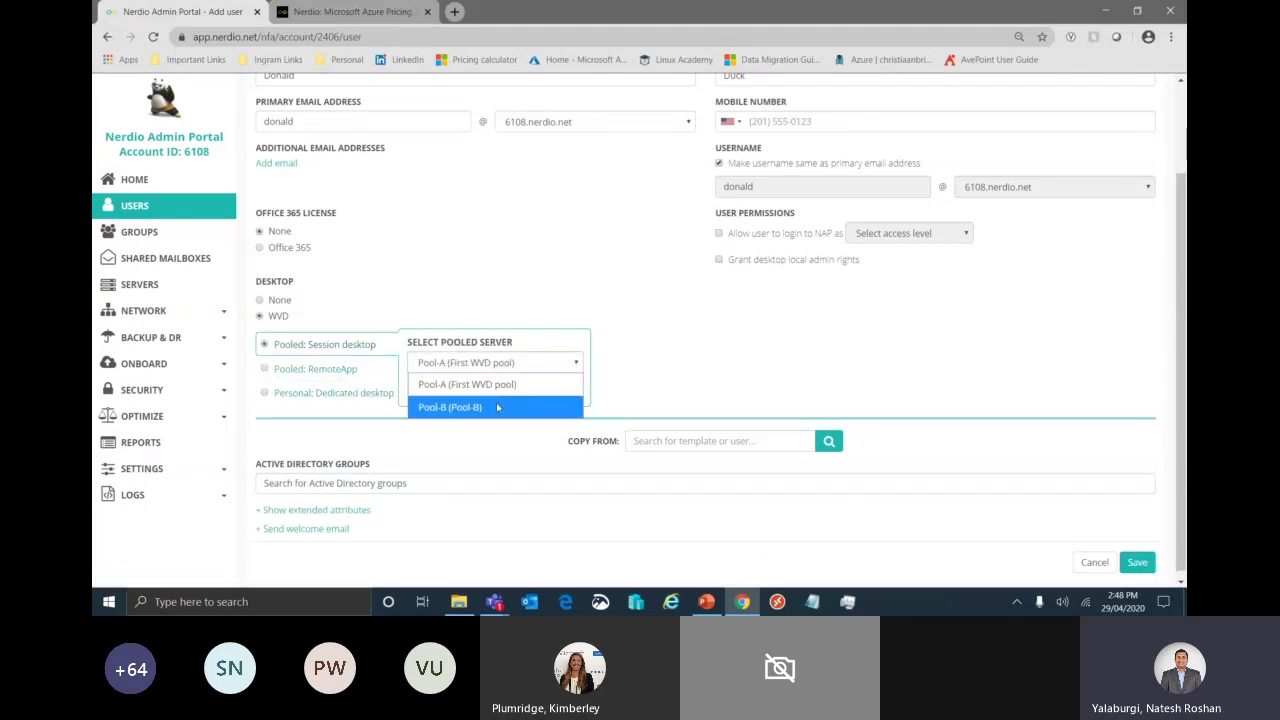
pyautogui.click(502, 407)
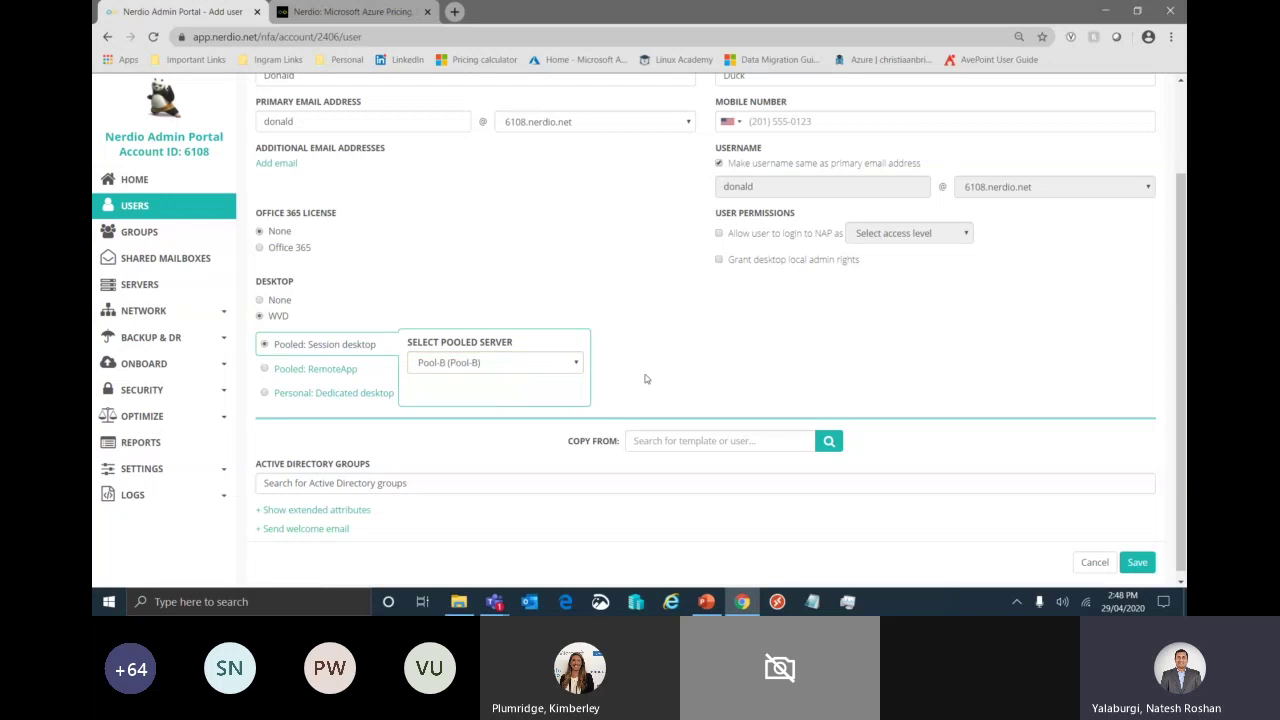
# - Turn on the welcome email and preview an example of it
pyautogui.scroll(-1, 726, 370)
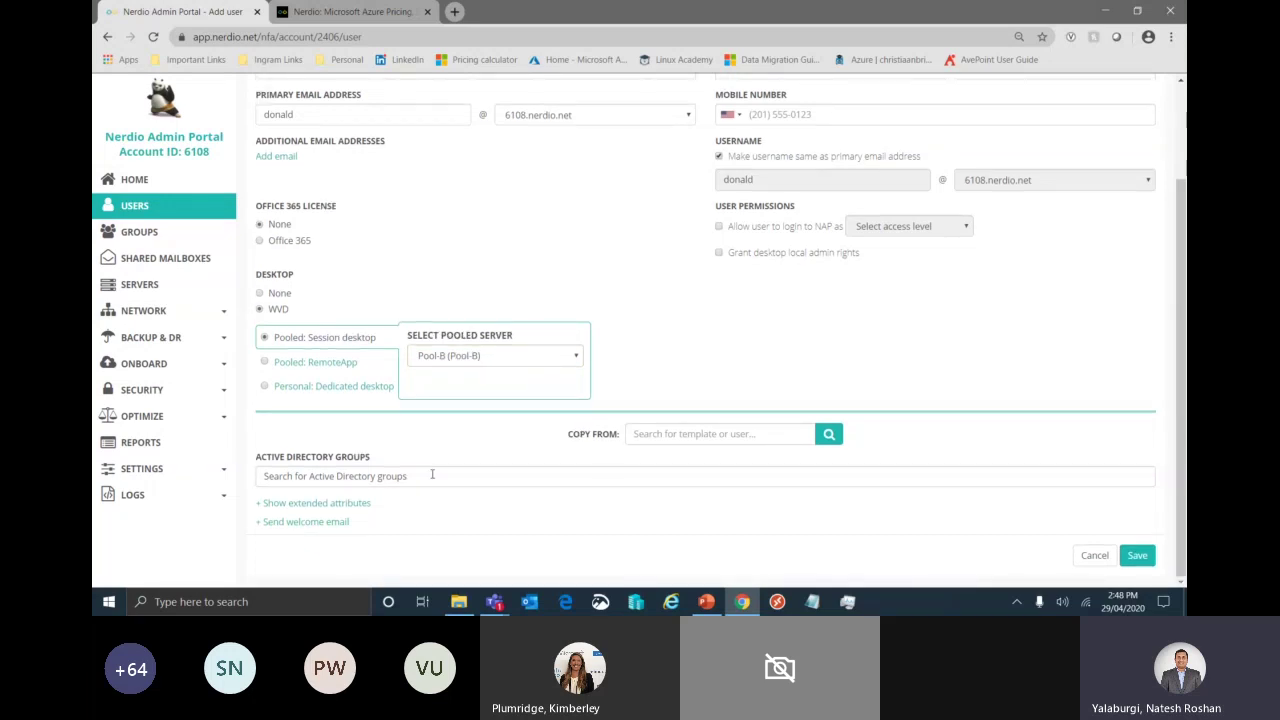
pyautogui.click(305, 521)
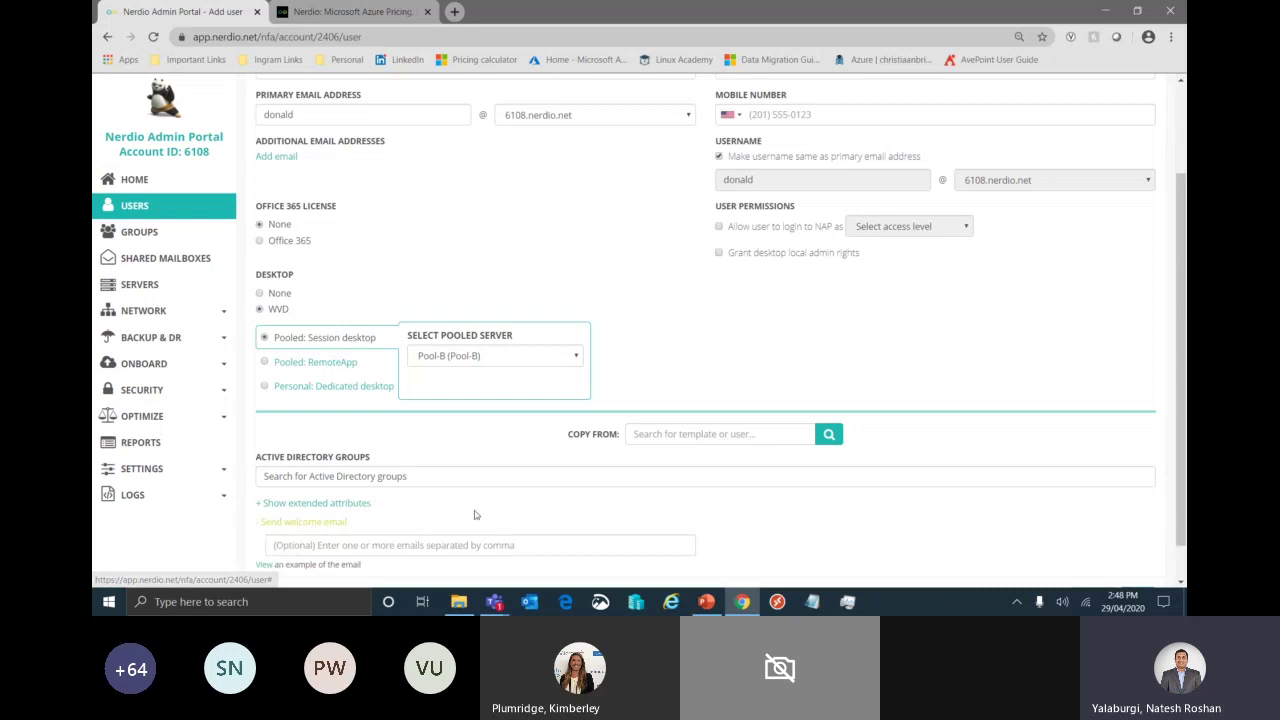
pyautogui.scroll(-1, 474, 514)
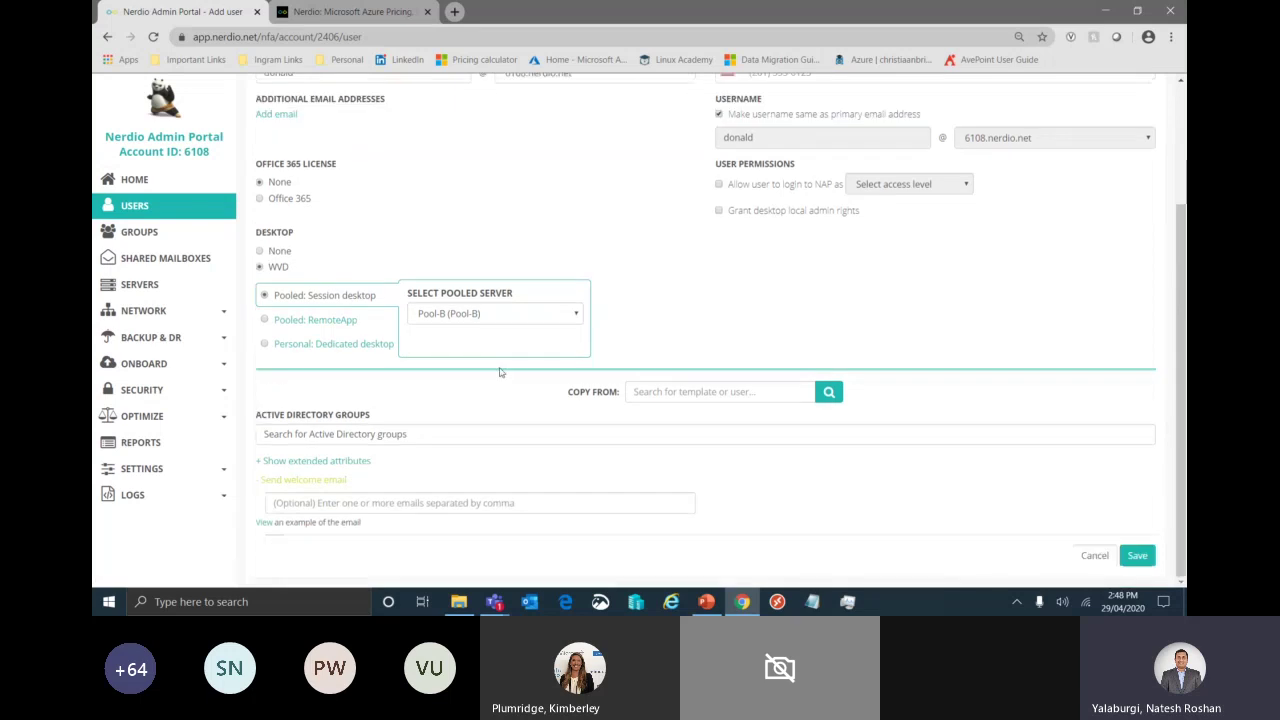
pyautogui.click(267, 523)
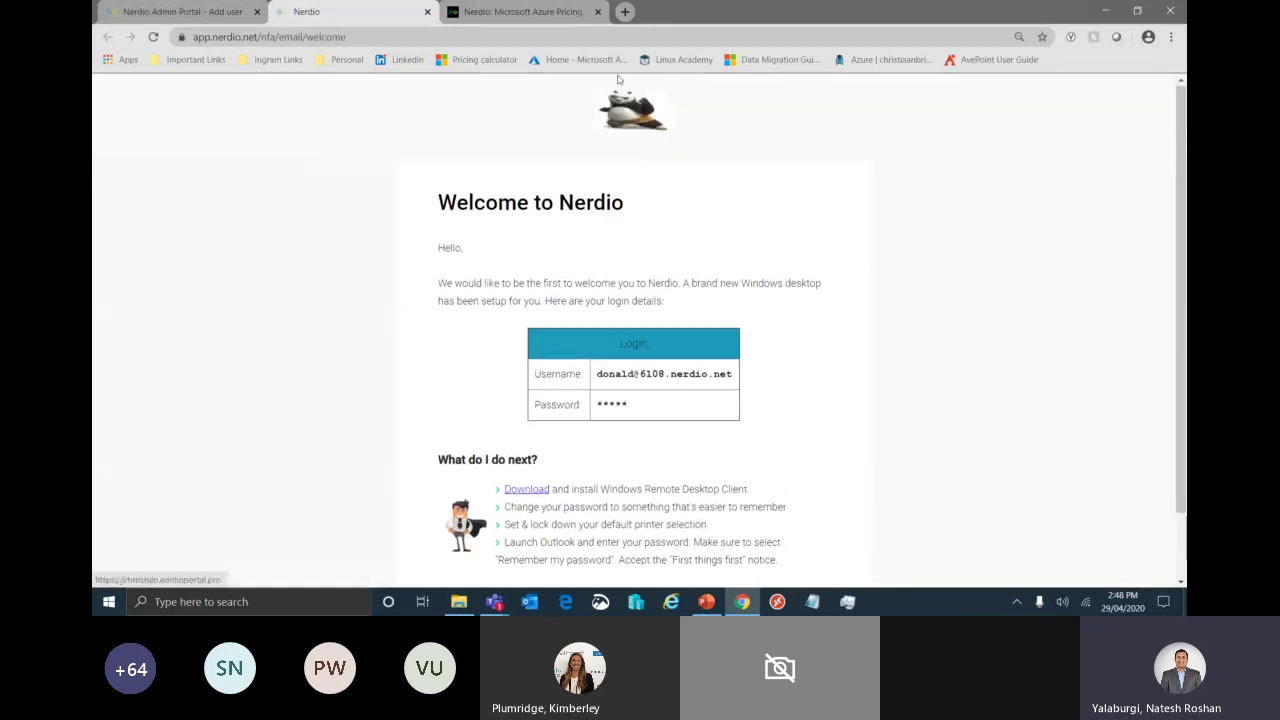
# - Review the welcome email preview's footer contact lines, then close the preview
pyautogui.scroll(-1, 679, 368)
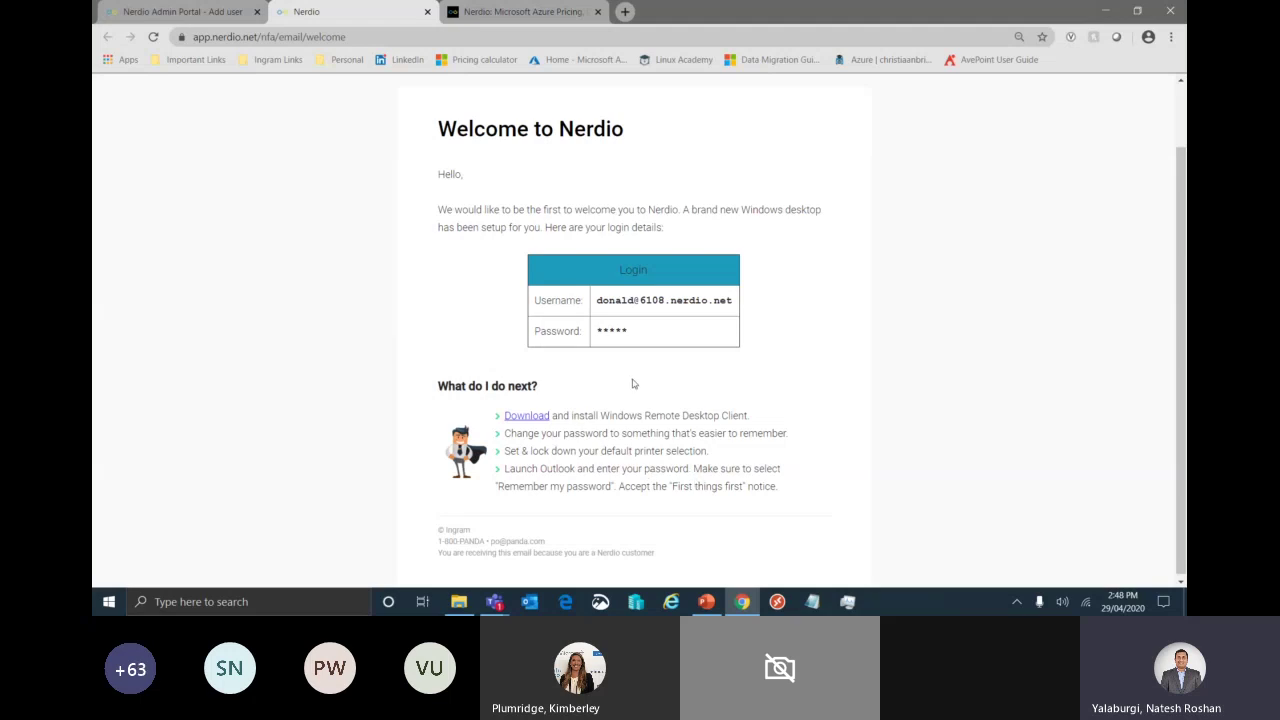
pyautogui.tripleClick(573, 543)
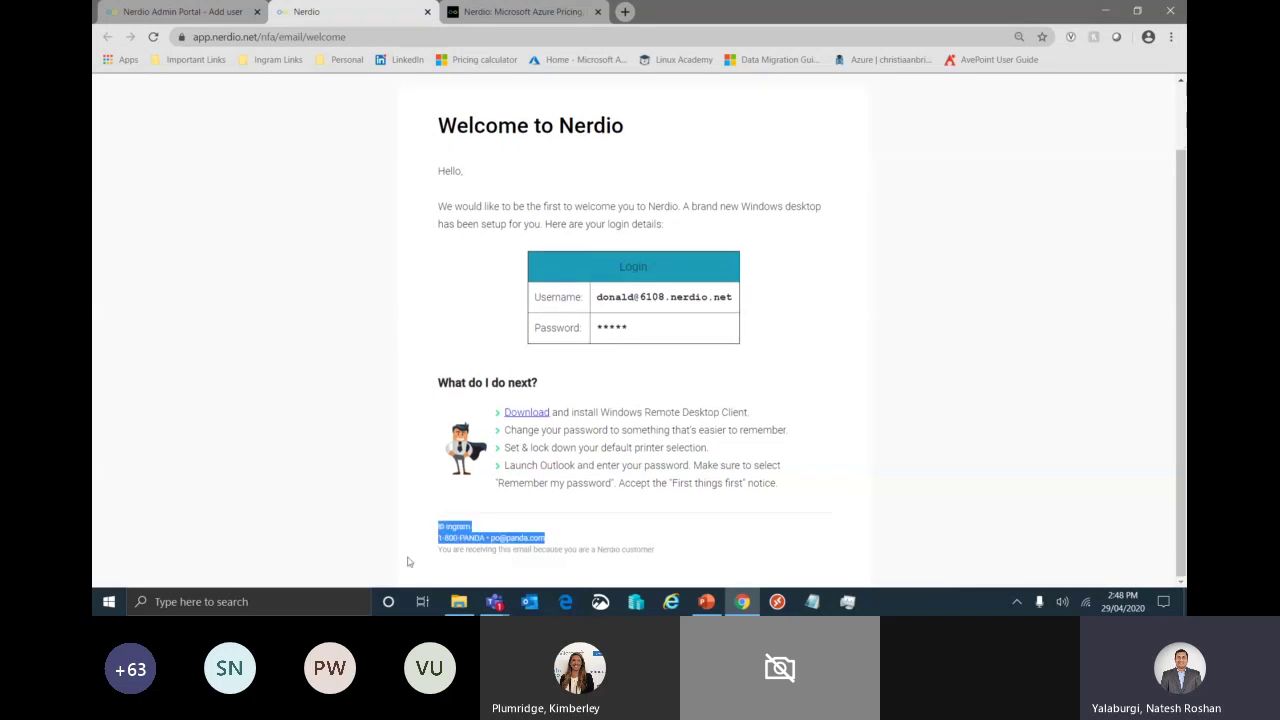
pyautogui.click(556, 542)
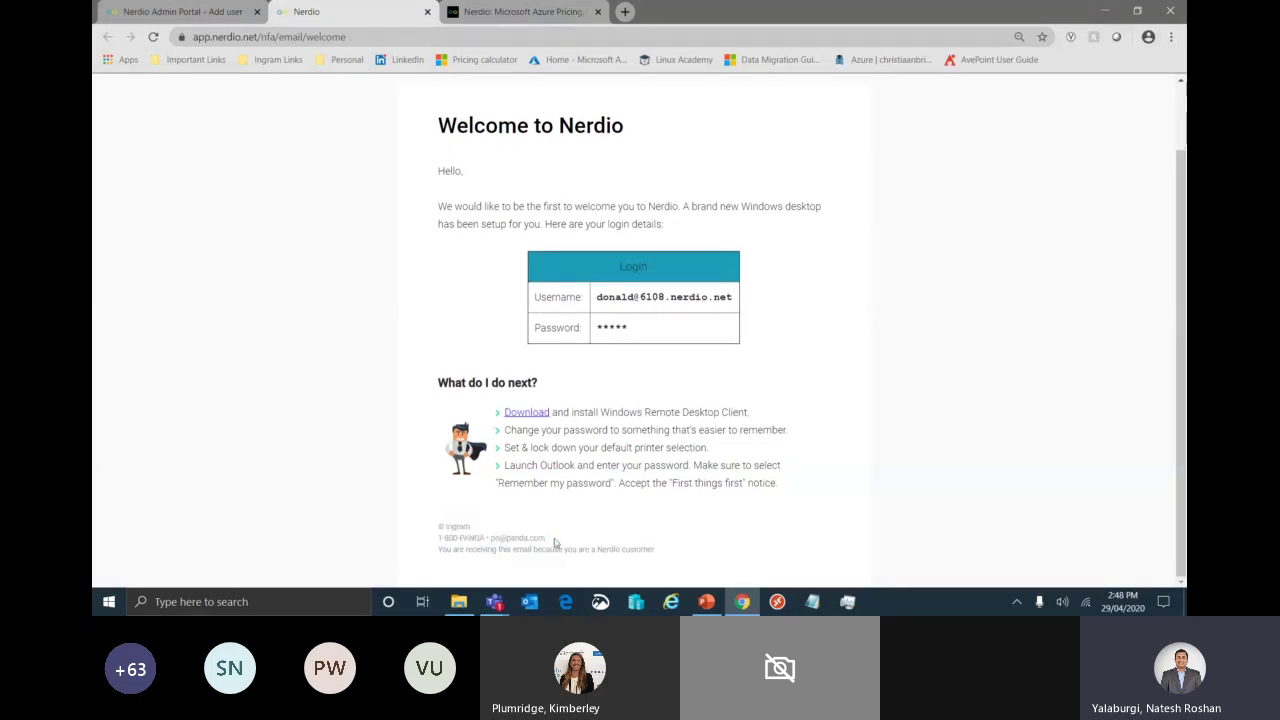
pyautogui.moveTo(556, 542); pyautogui.dragTo(438, 525)
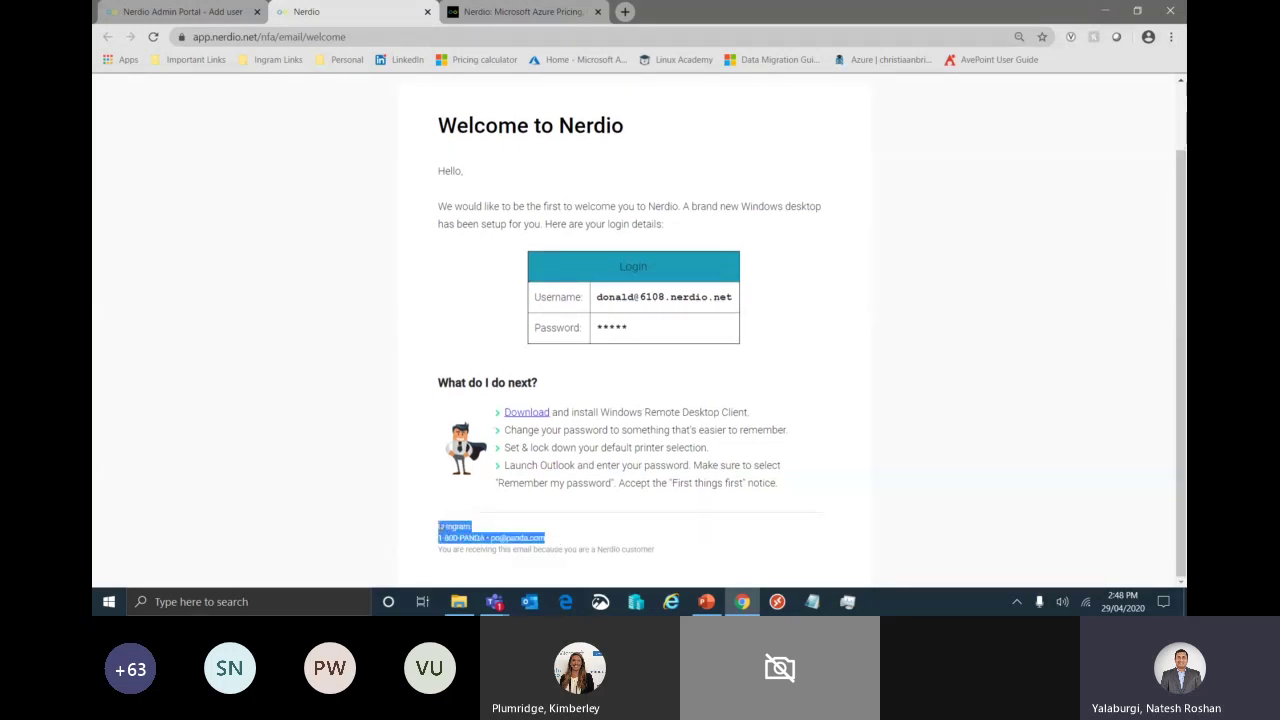
pyautogui.click(438, 525)
pyautogui.scroll(1, 660, 389)
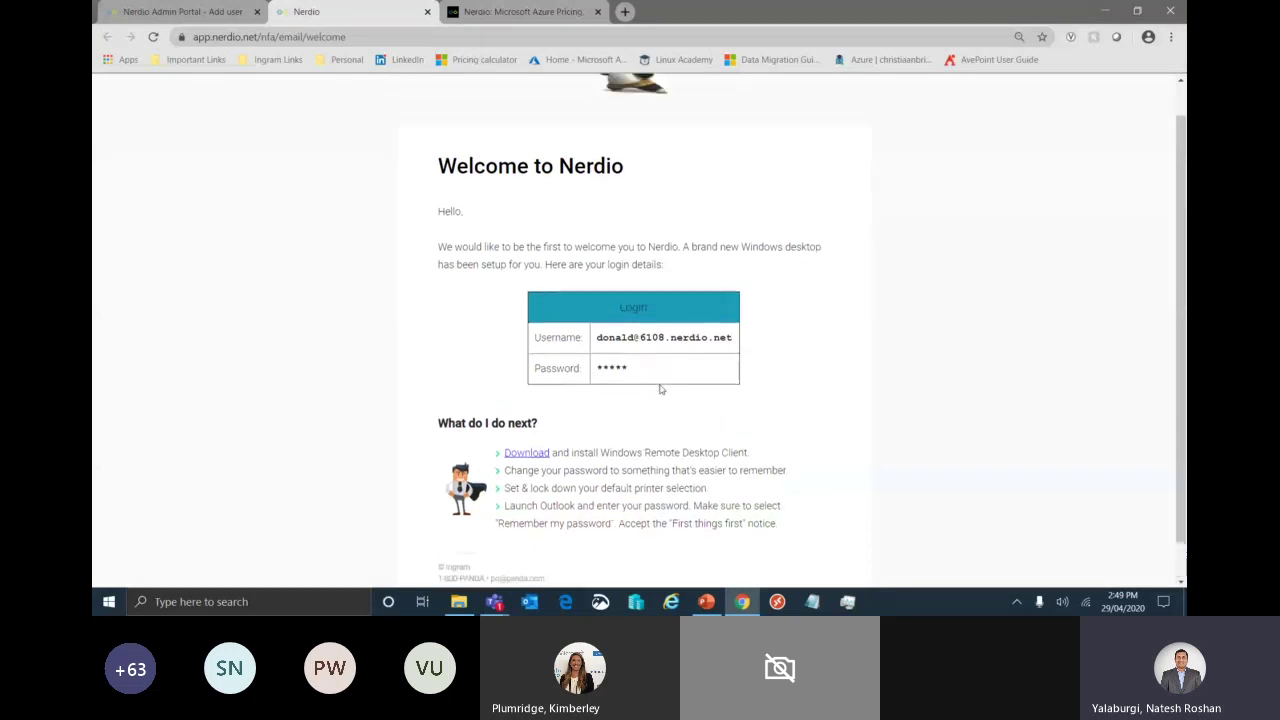
pyautogui.click(427, 11)
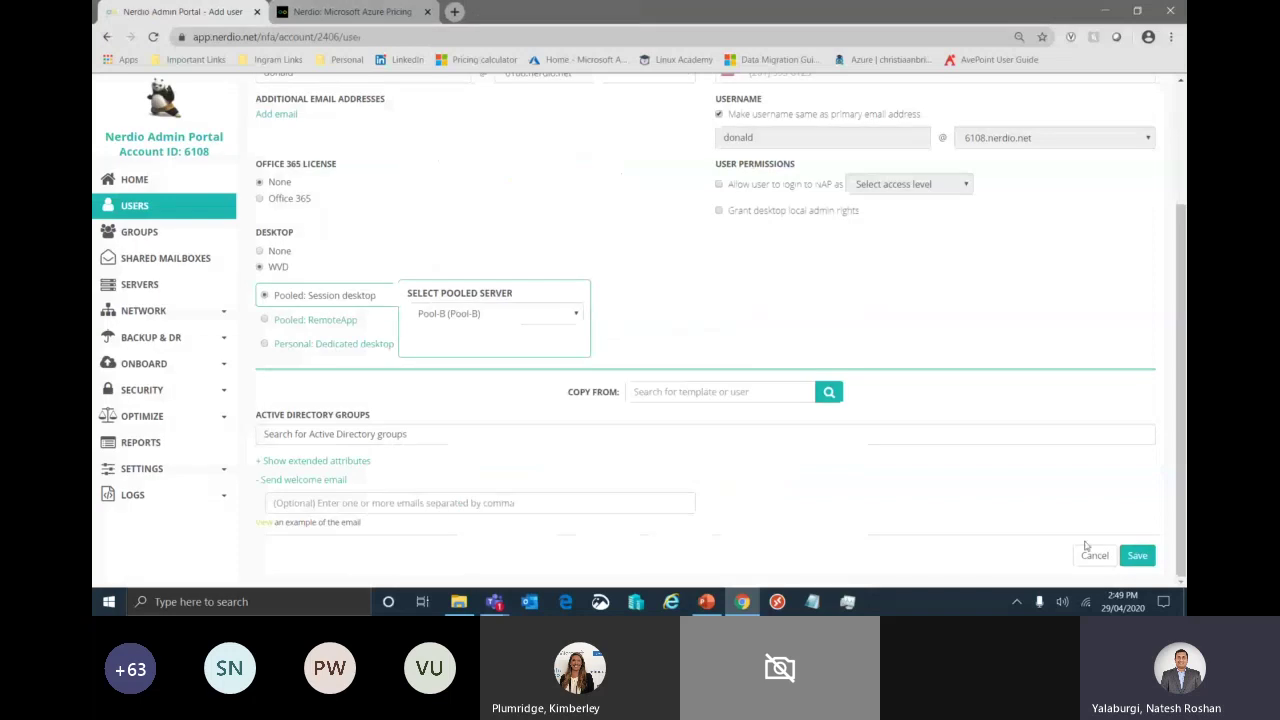
# - Save the new user, note the generated password, and acknowledge the confirmation
pyautogui.click(1137, 555)
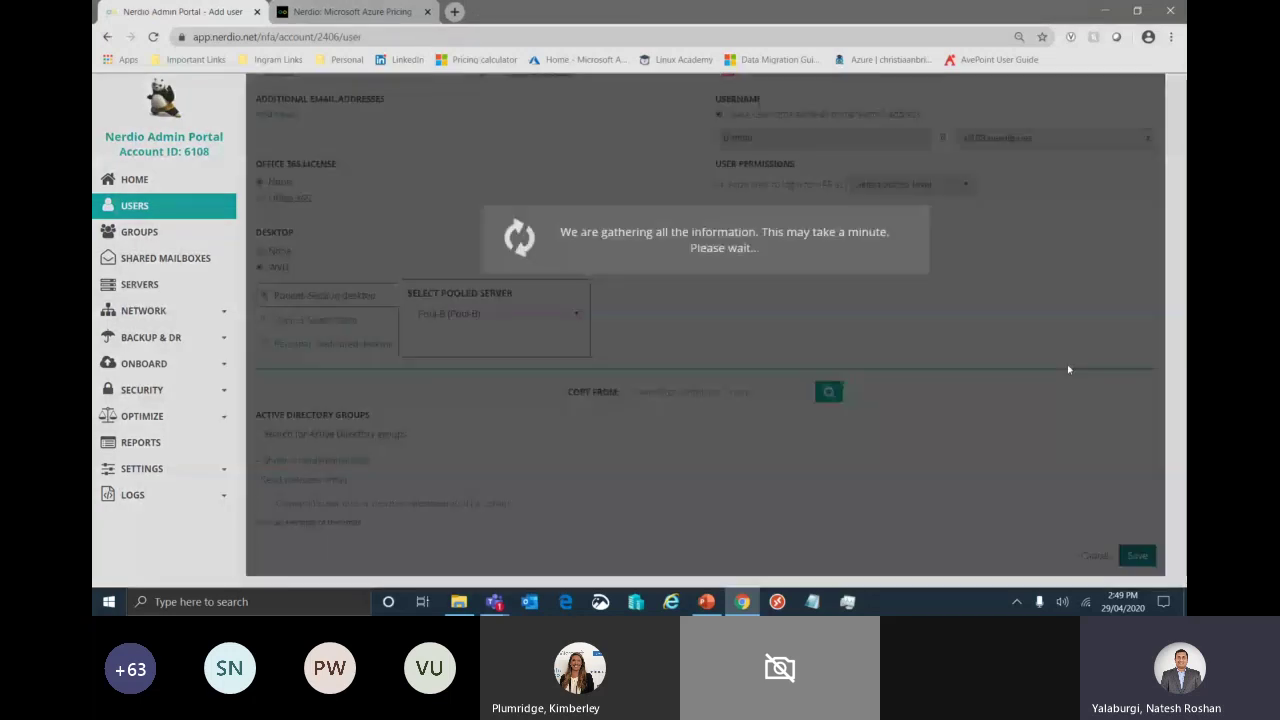
pyautogui.moveTo(612, 166); pyautogui.dragTo(538, 163)
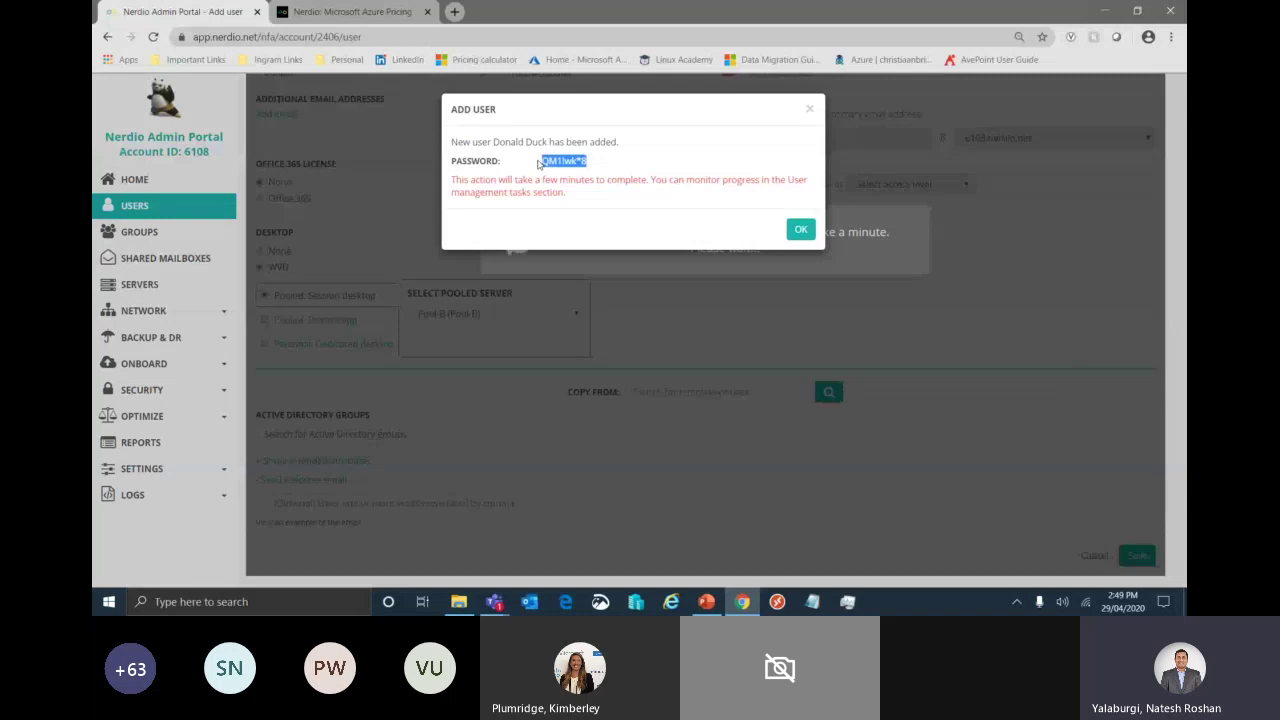
pyautogui.click(801, 230)
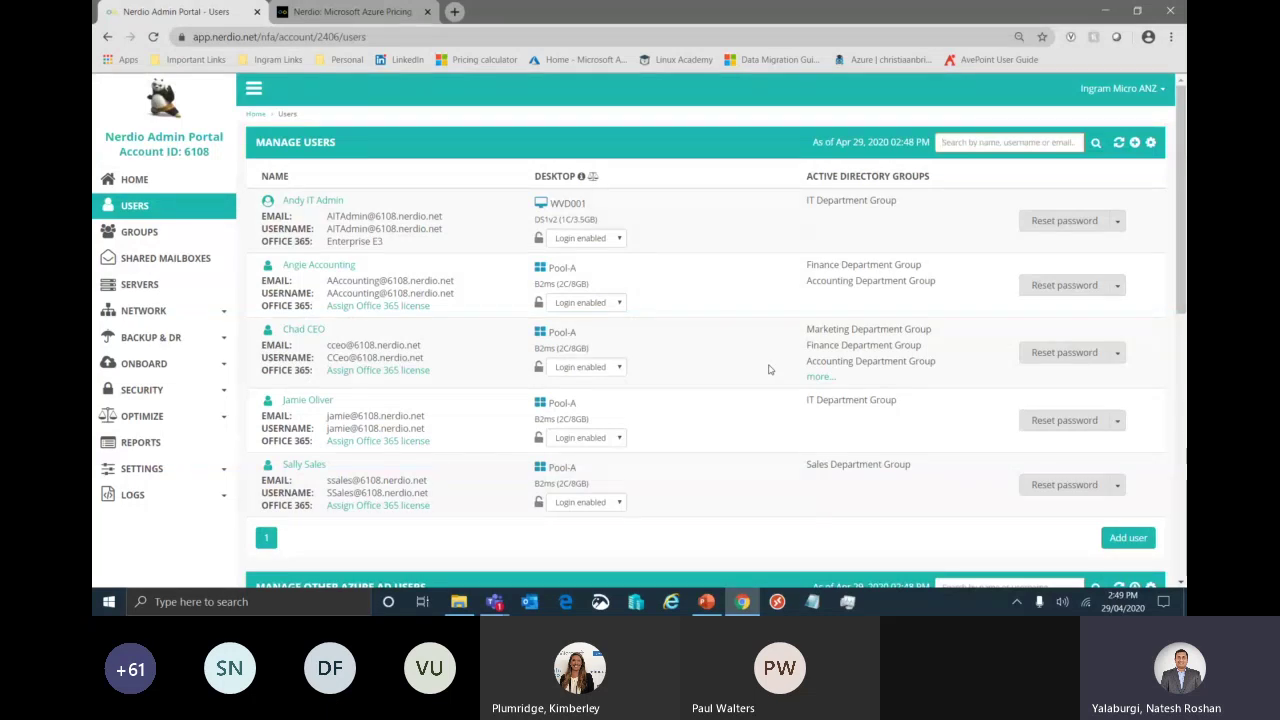
# - Scroll through the Users page sections, then go to the Servers page
pyautogui.scroll(-2, 769, 369)
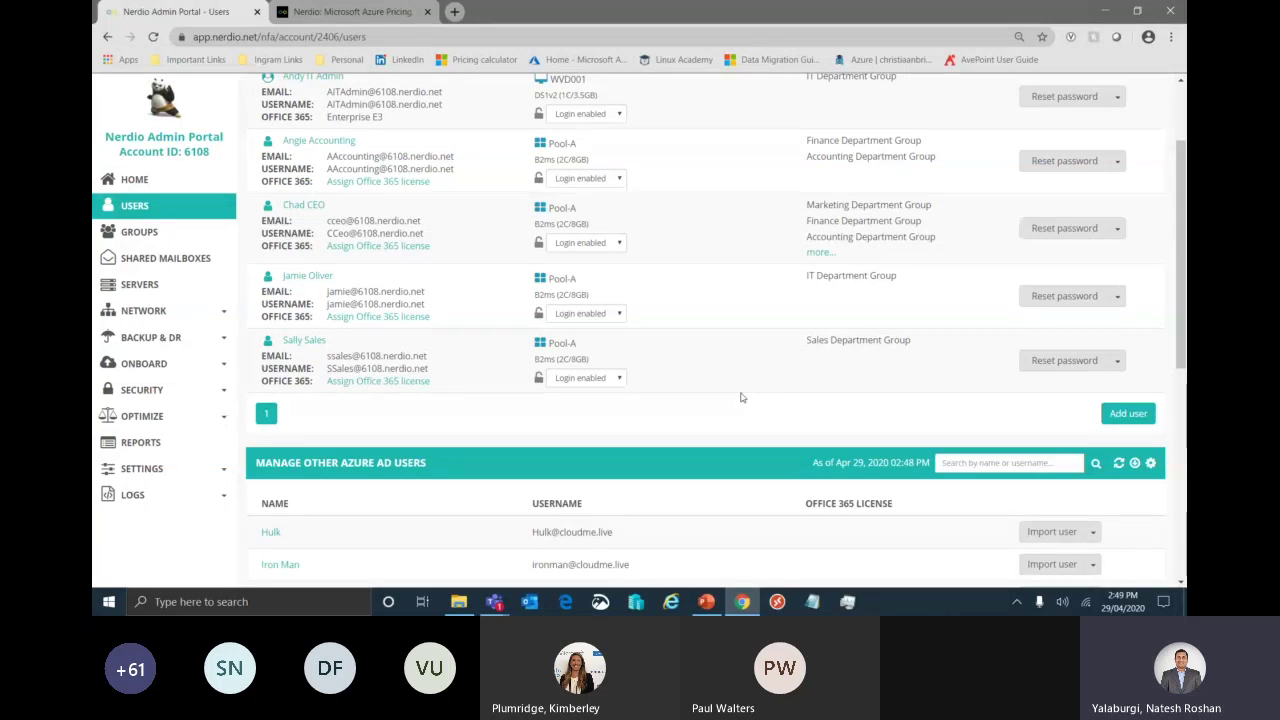
pyautogui.scroll(-3, 741, 397)
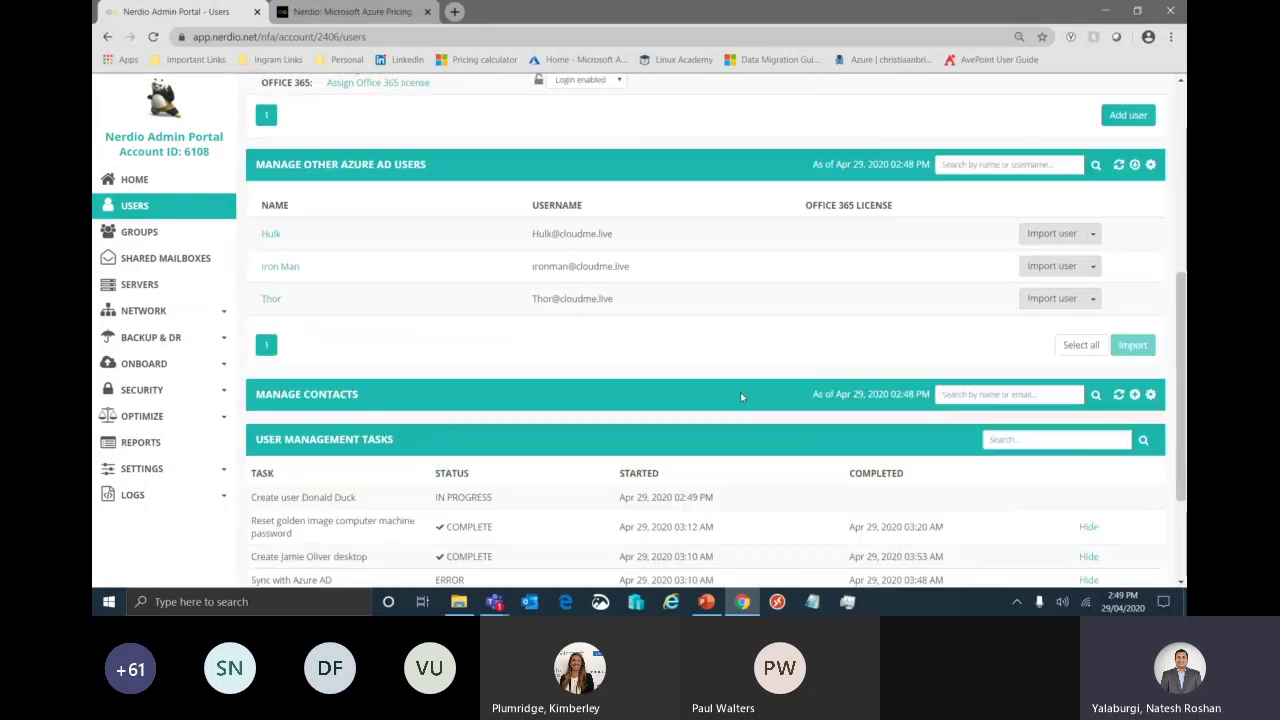
pyautogui.scroll(3, 741, 397)
pyautogui.scroll(1, 741, 397)
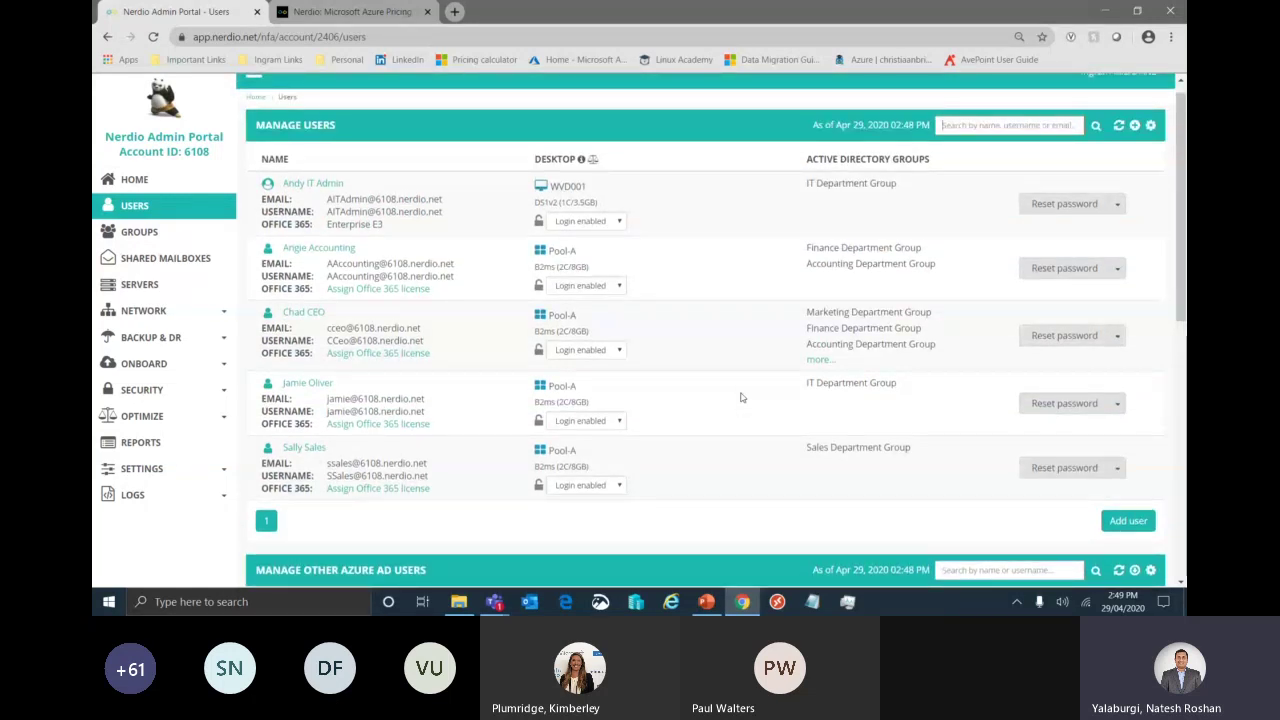
pyautogui.click(173, 290)
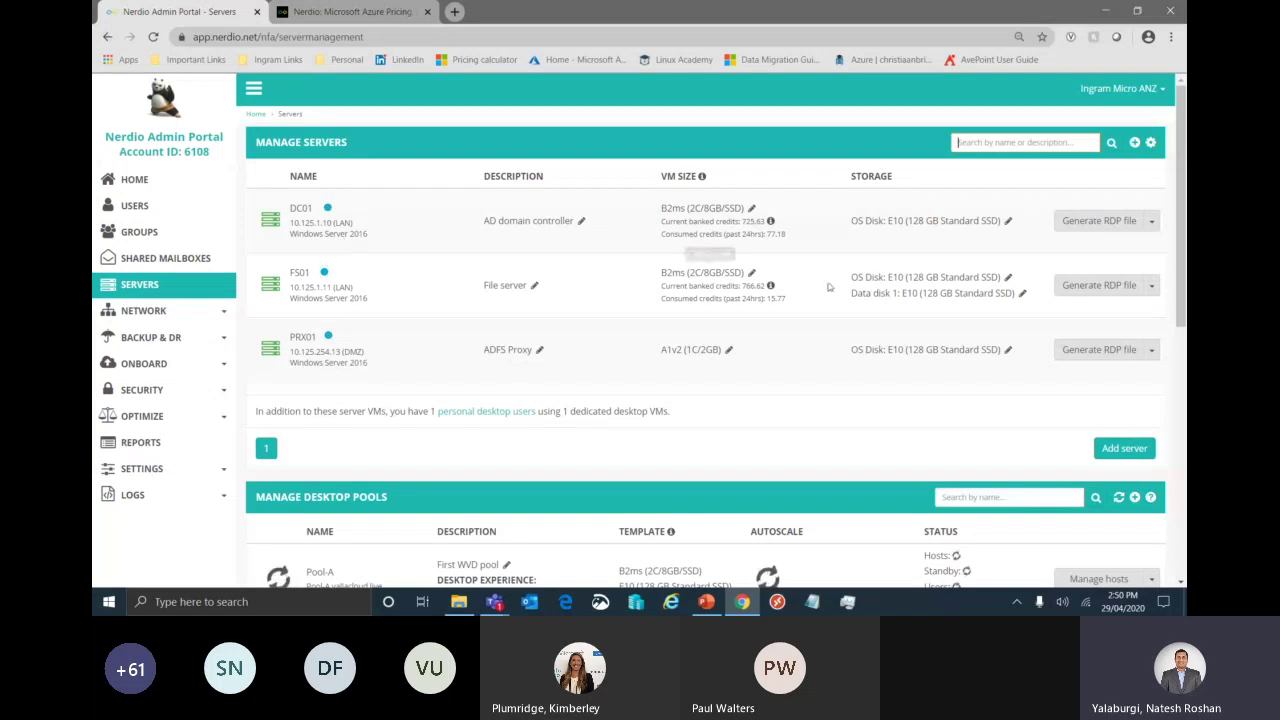
pyautogui.click(1152, 222)
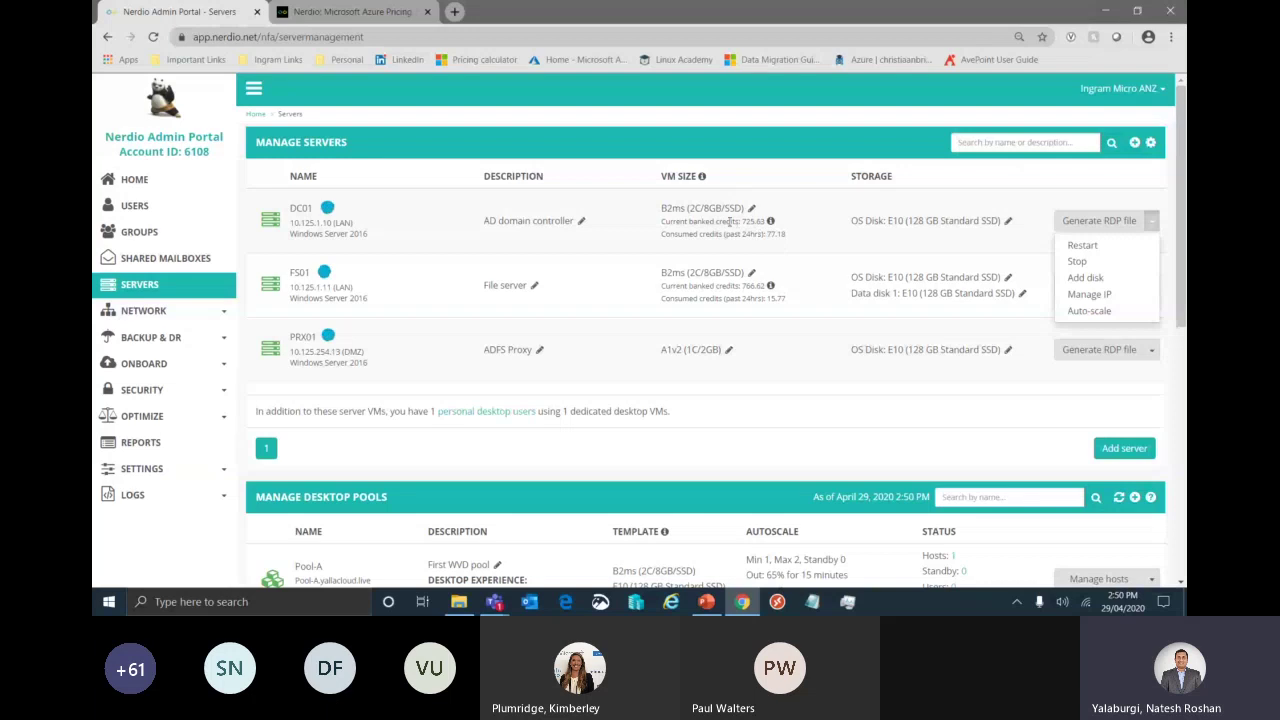
pyautogui.moveTo(730, 221); pyautogui.dragTo(785, 234)
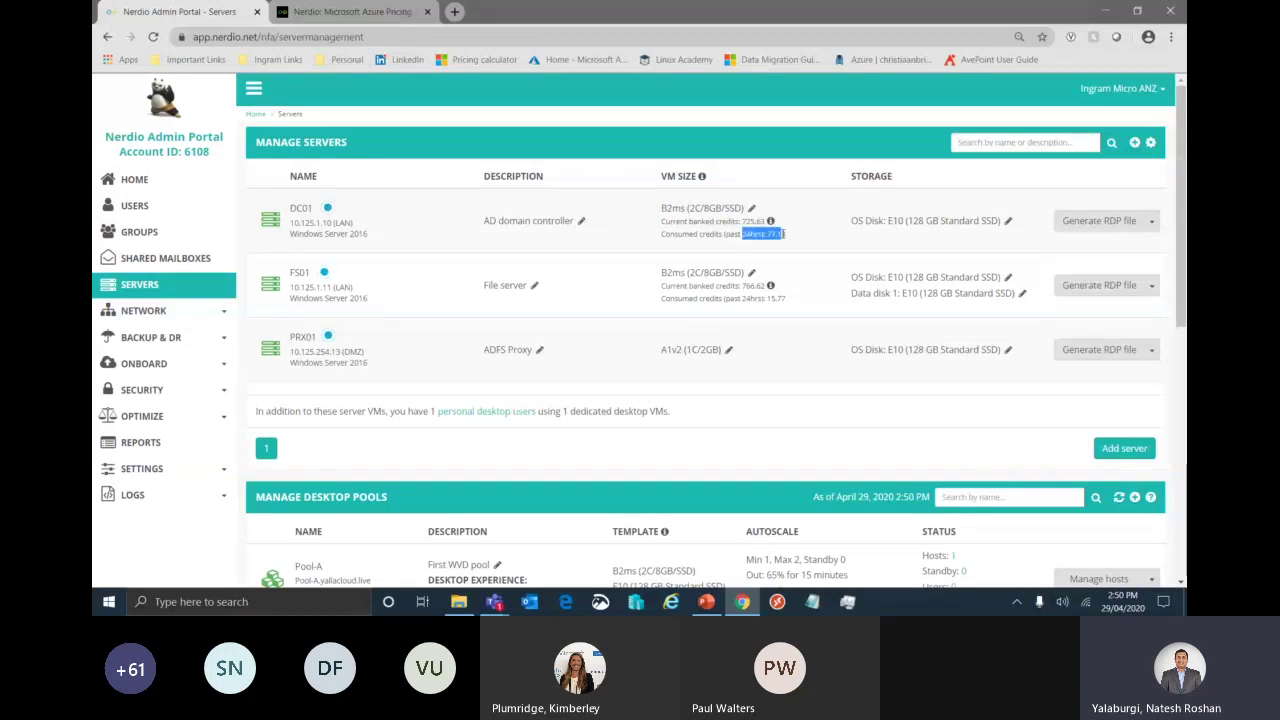
pyautogui.click(1152, 224)
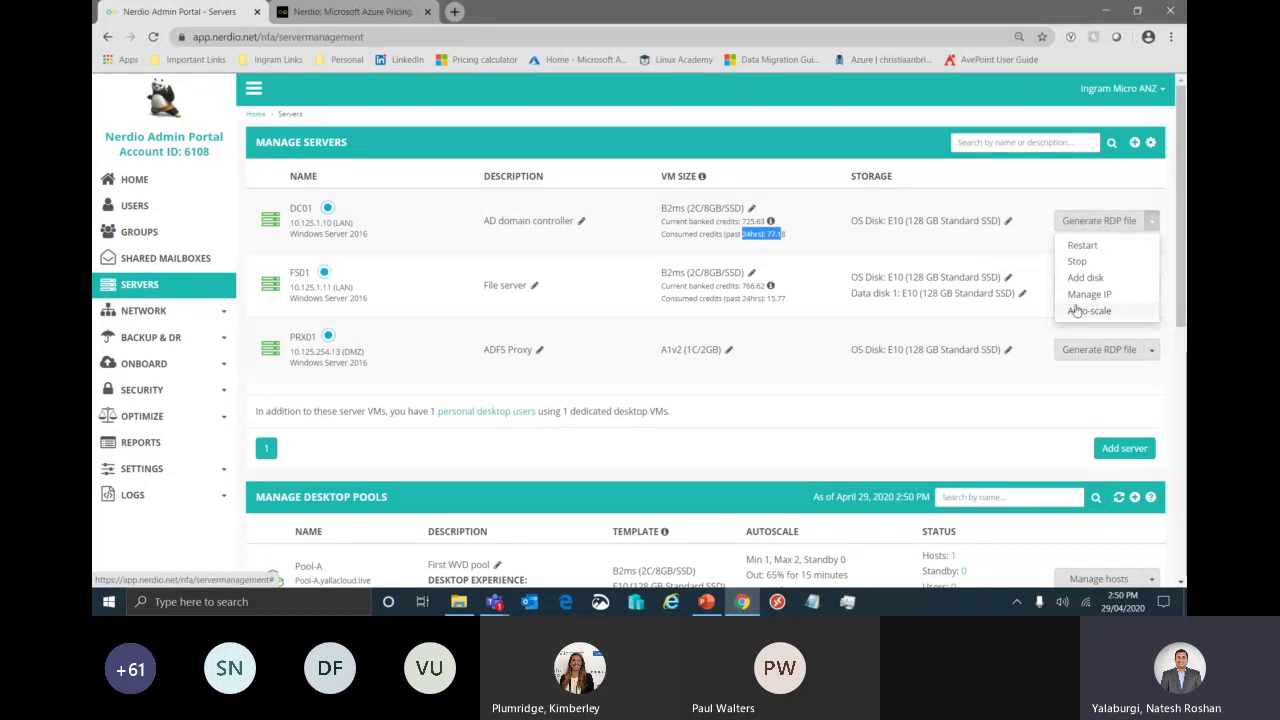
pyautogui.scroll(-3, 926, 411)
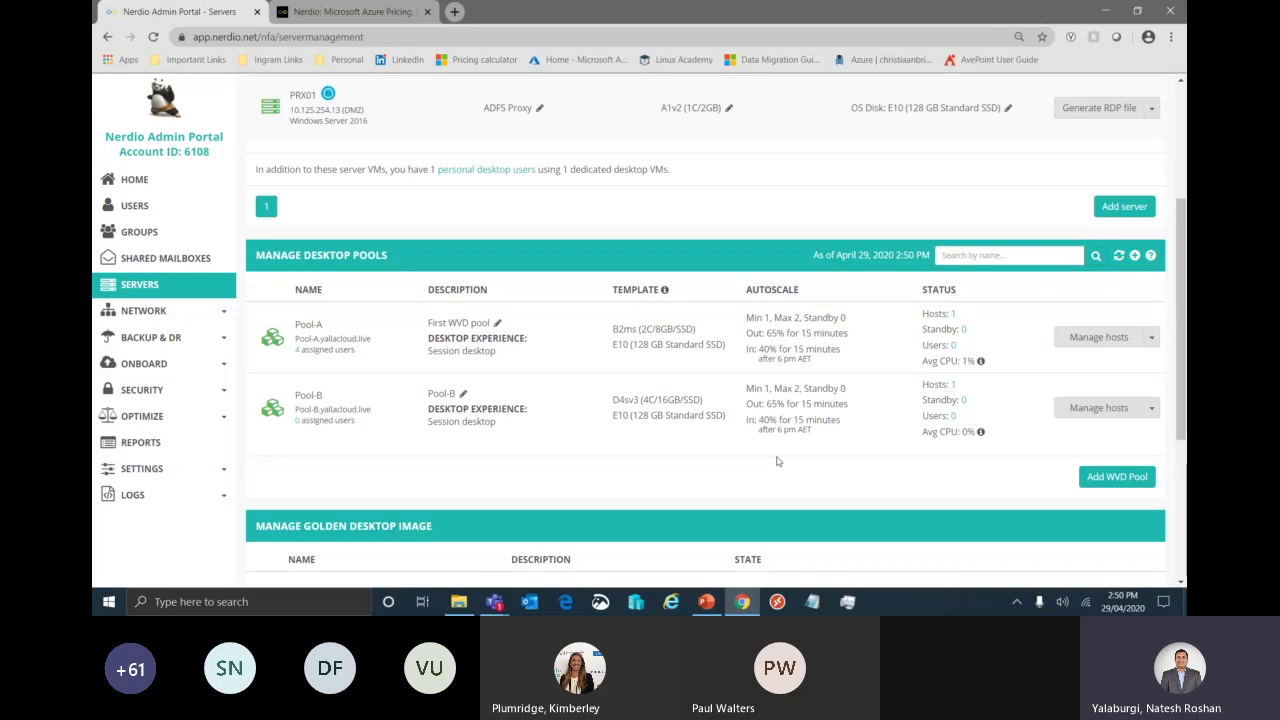
pyautogui.click(1152, 338)
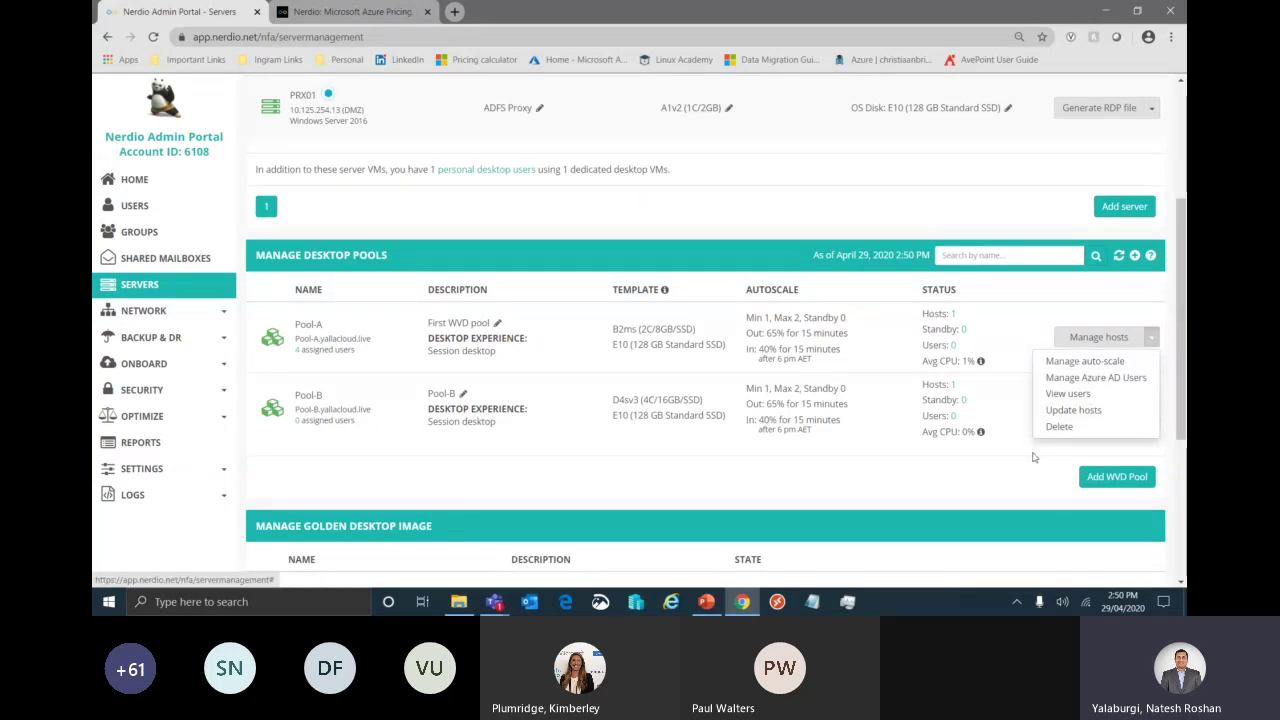
pyautogui.scroll(-2, 1034, 457)
pyautogui.moveTo(255, 375); pyautogui.dragTo(445, 373)
pyautogui.click(445, 373)
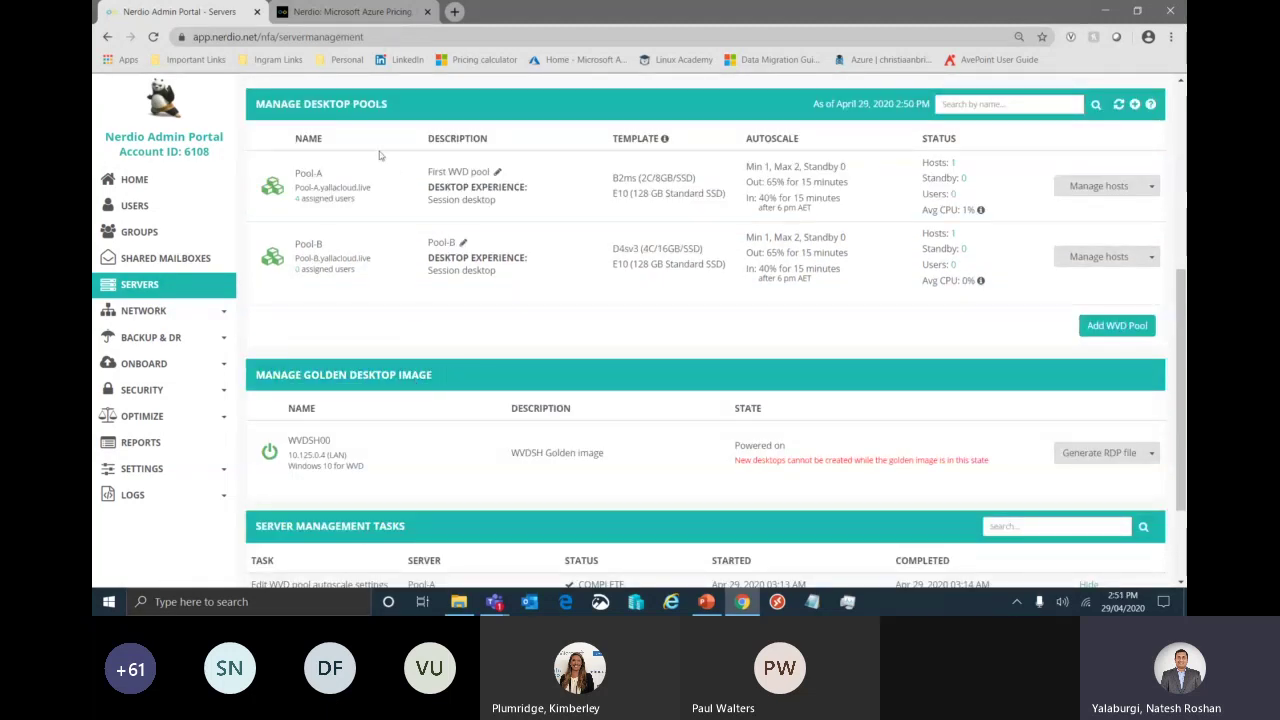
pyautogui.moveTo(359, 104); pyautogui.dragTo(304, 104)
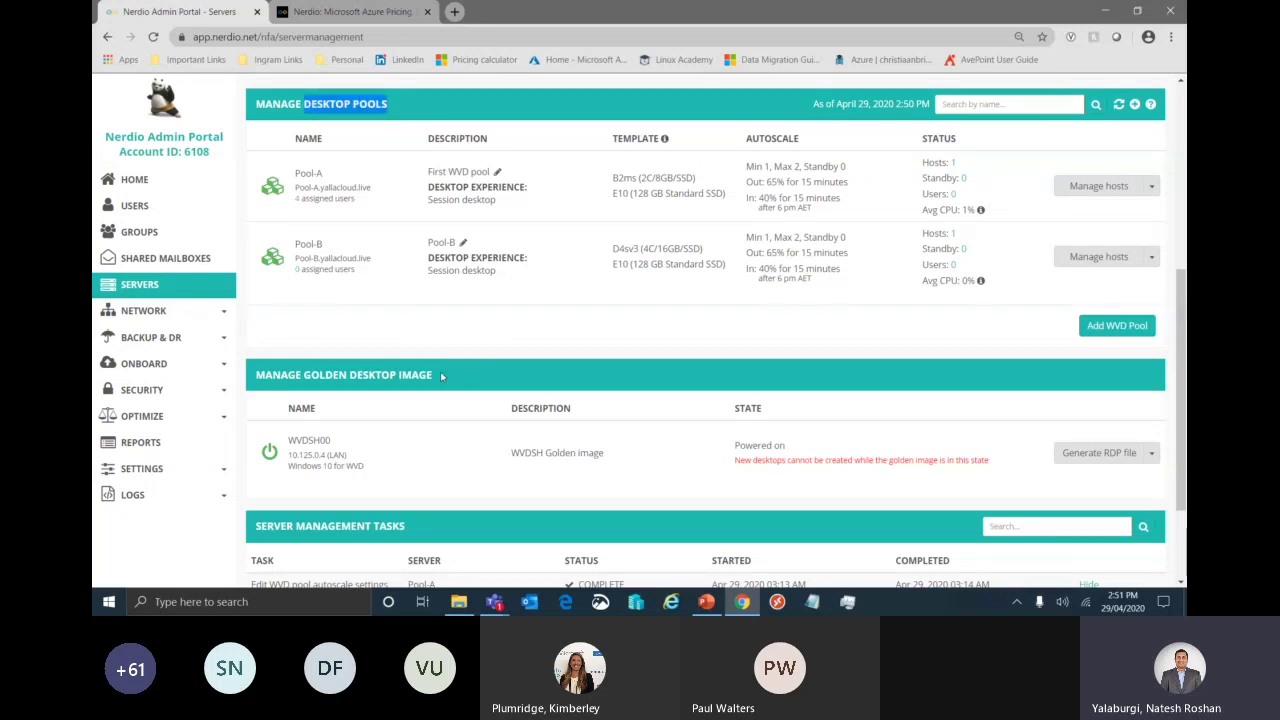
pyautogui.moveTo(444, 376); pyautogui.dragTo(290, 374)
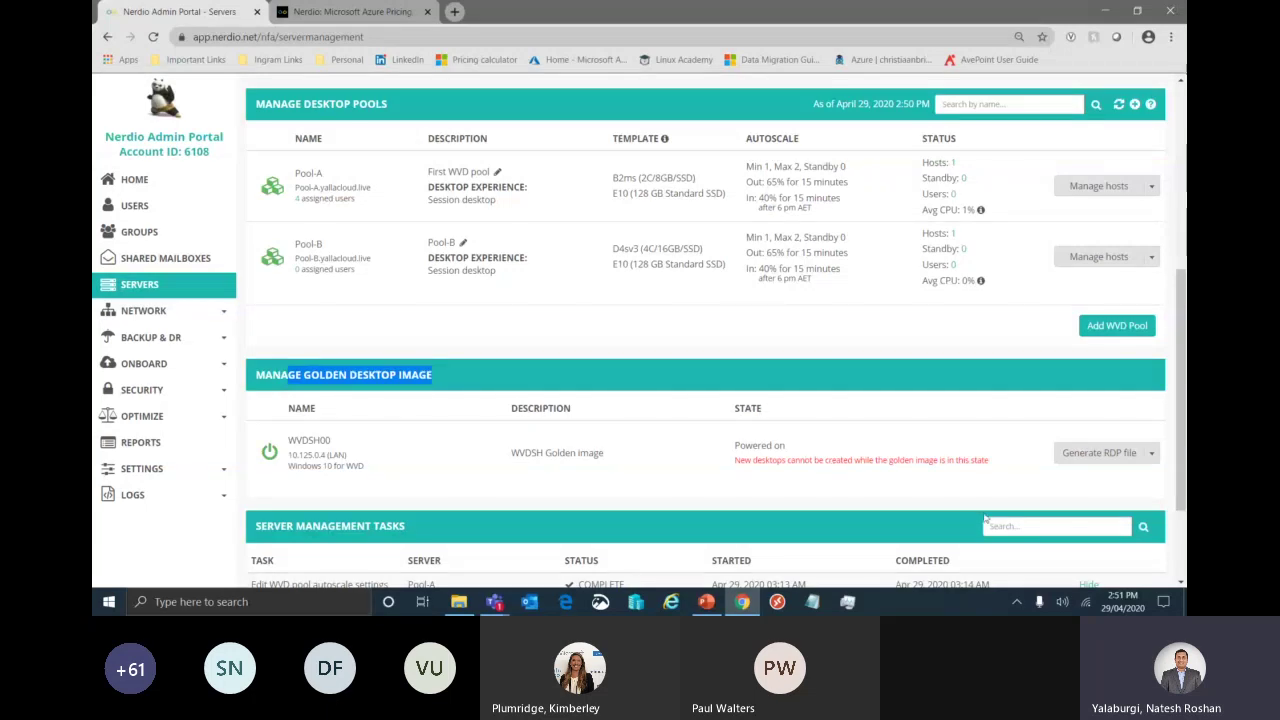
pyautogui.click(965, 470)
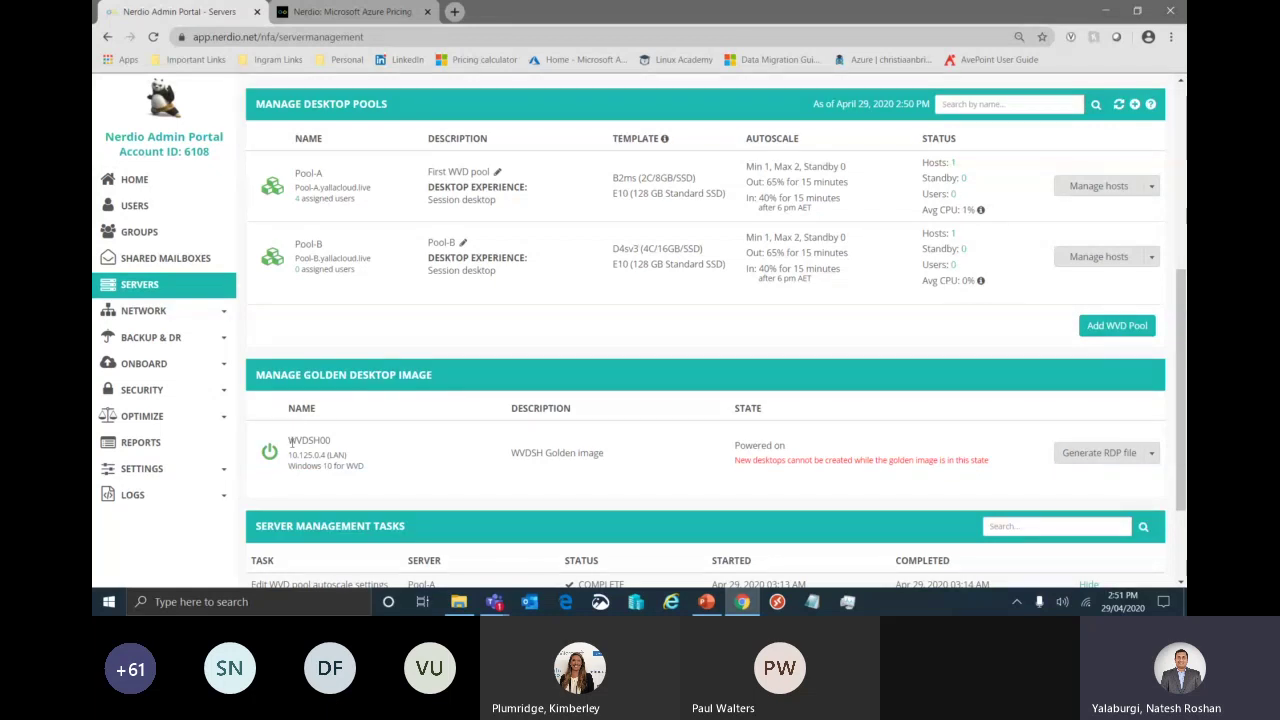
pyautogui.moveTo(290, 441); pyautogui.dragTo(356, 448)
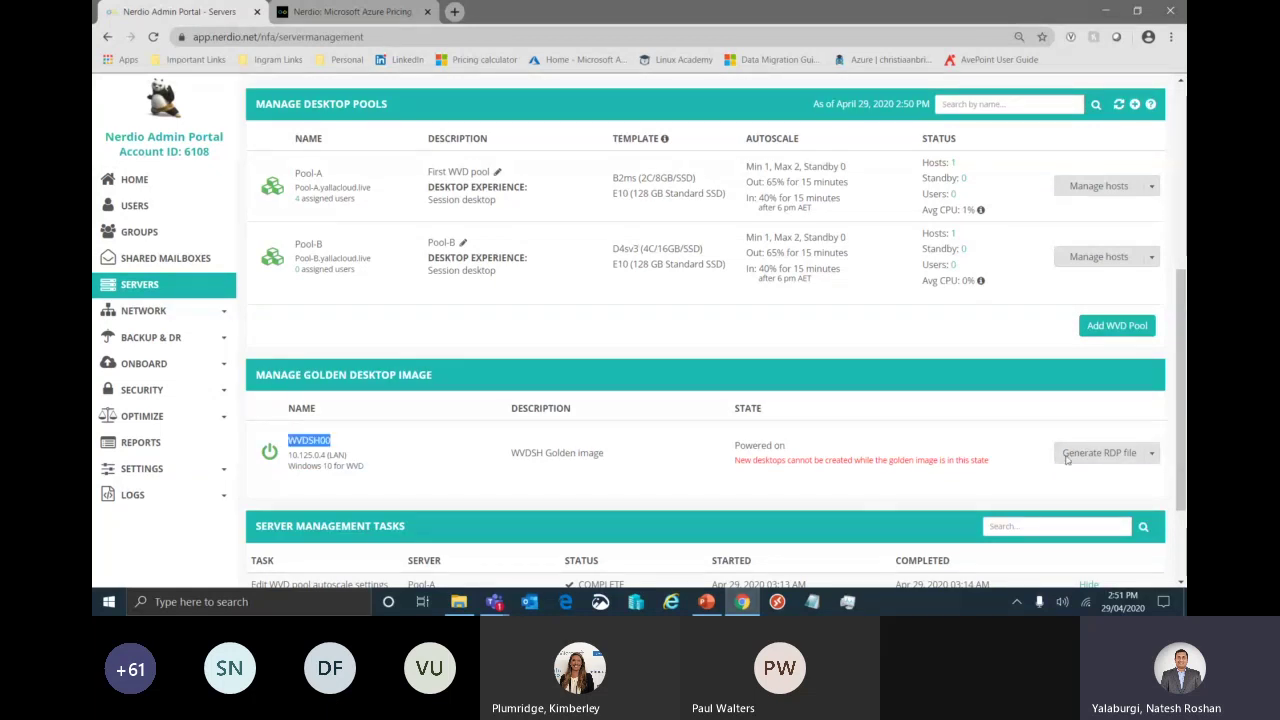
# - Start an RDP file request for golden image WVDSH00, then cancel without downloading
pyautogui.click(1152, 453)
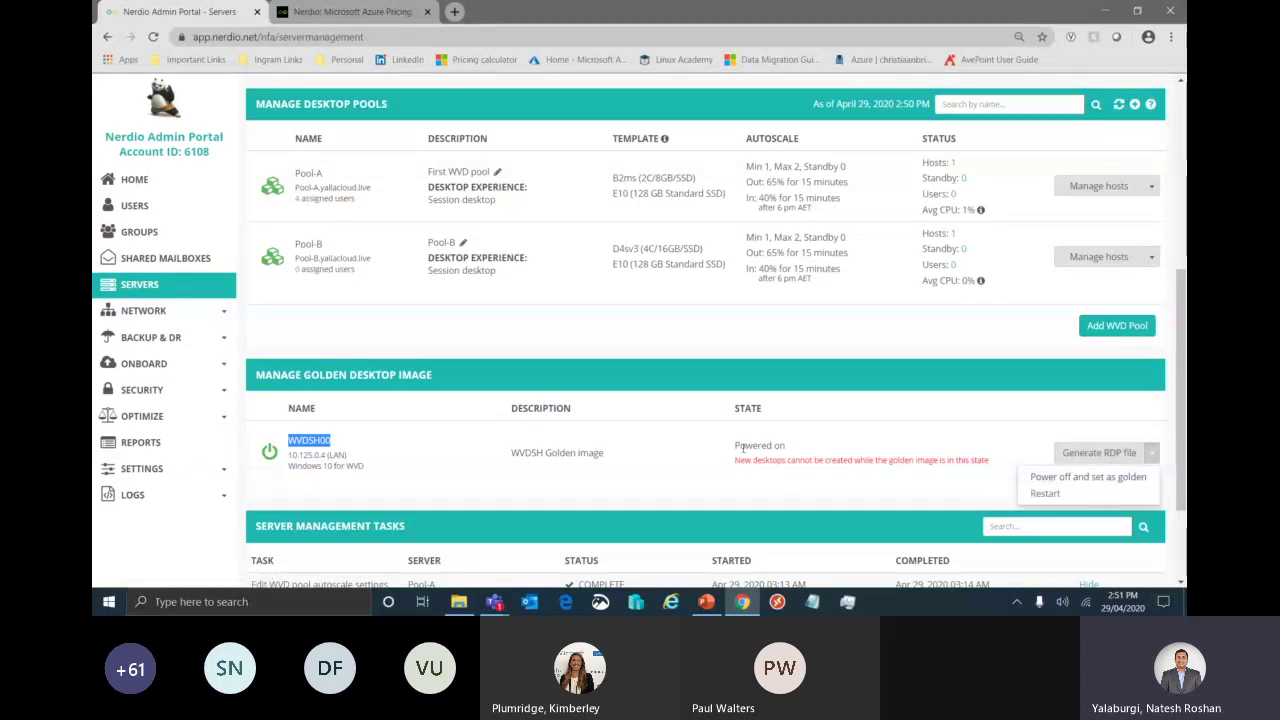
pyautogui.click(1000, 458)
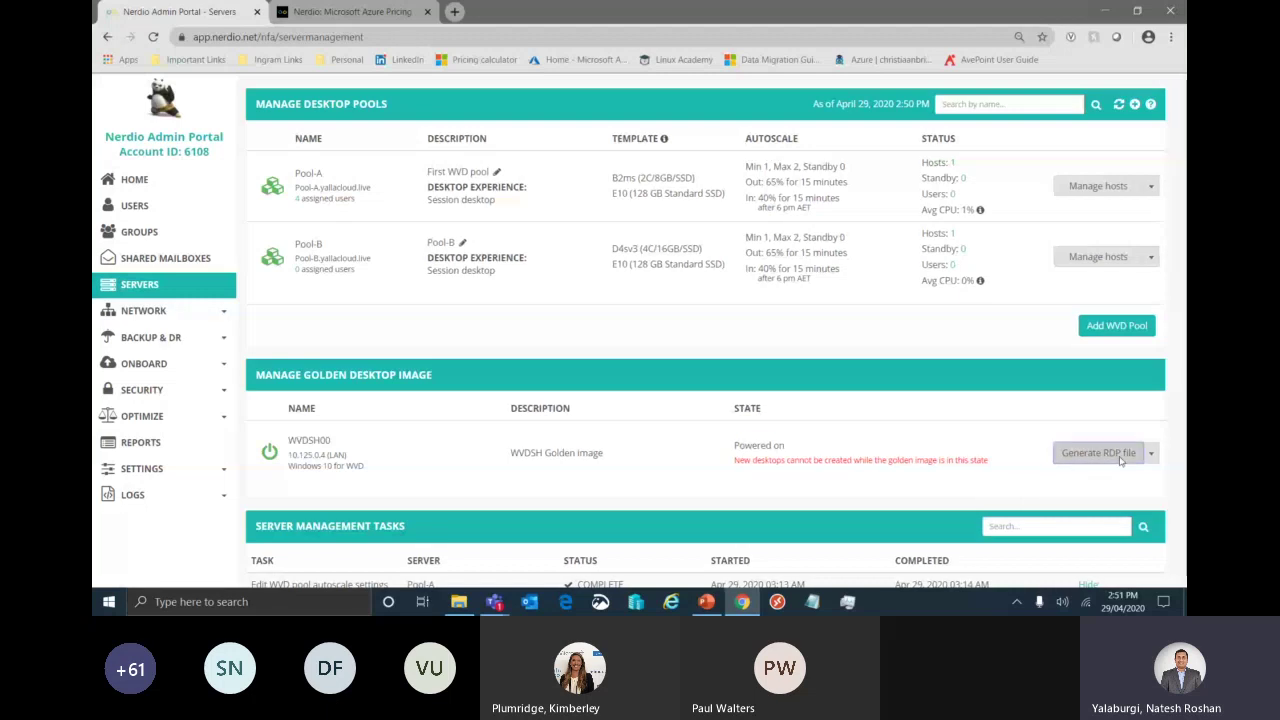
pyautogui.click(1120, 457)
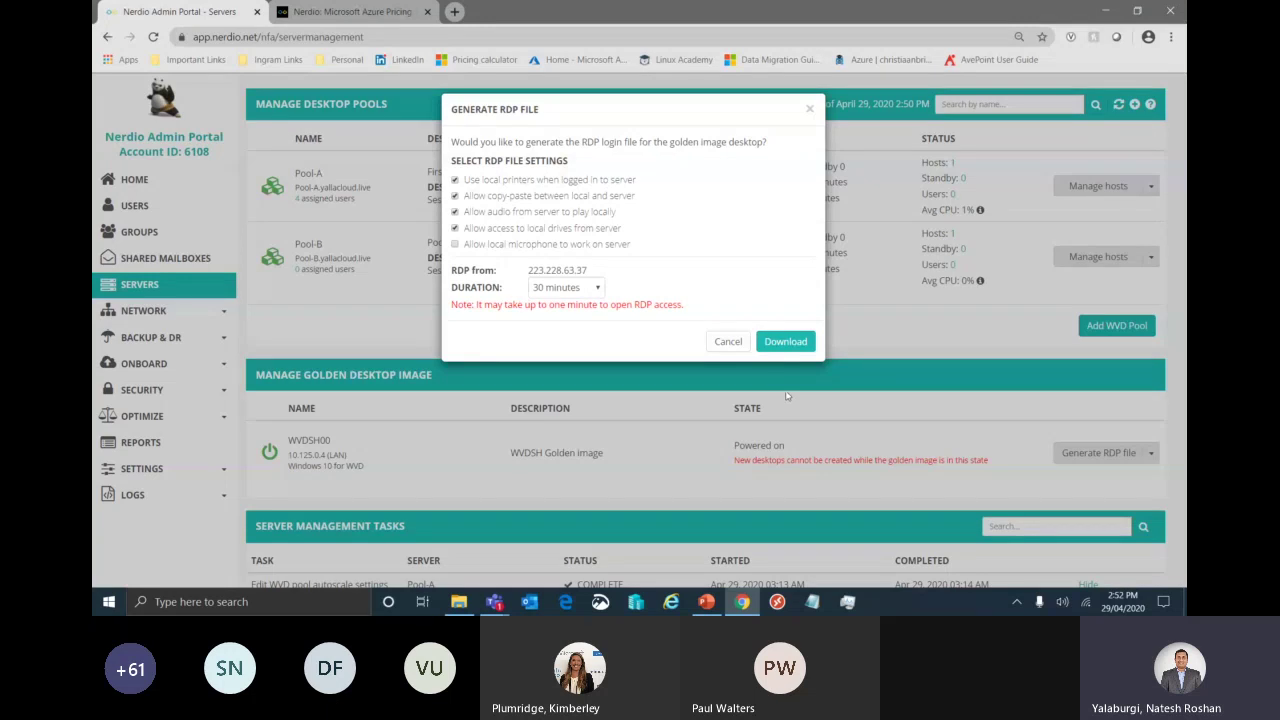
pyautogui.click(733, 353)
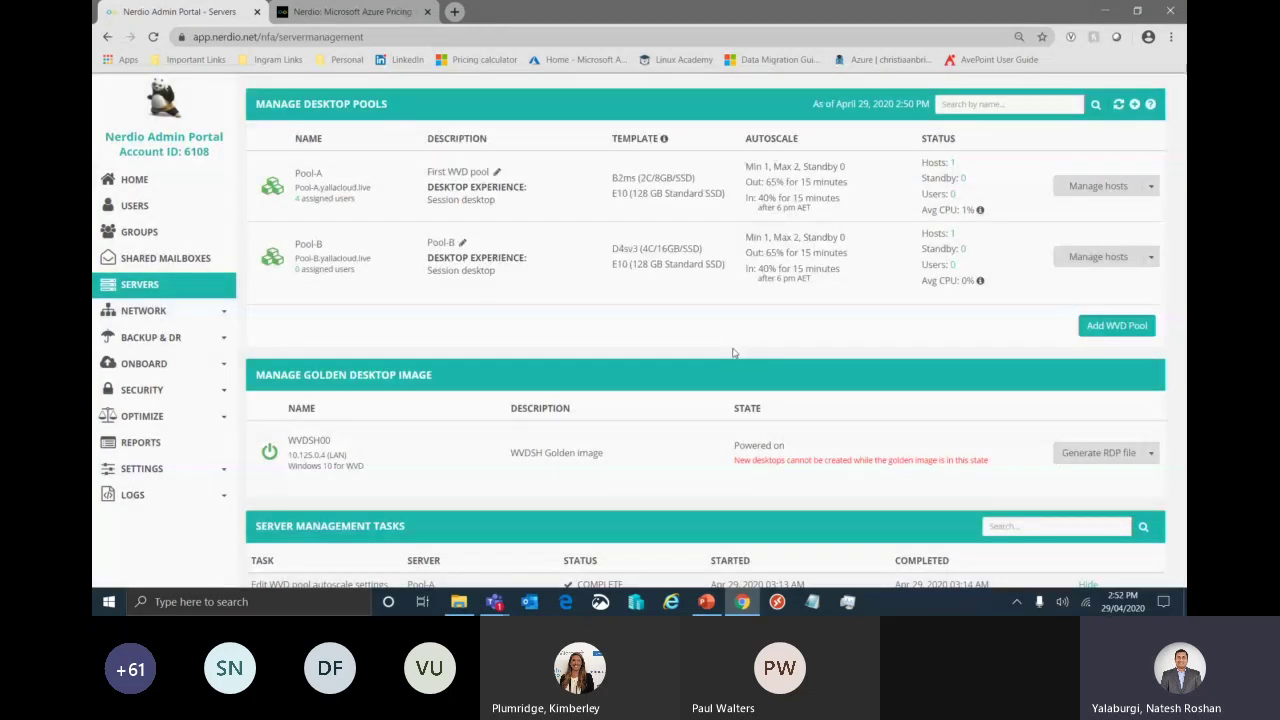
# - Power off WVDSH00 and set it as the golden image, confirming with OK
pyautogui.click(1152, 453)
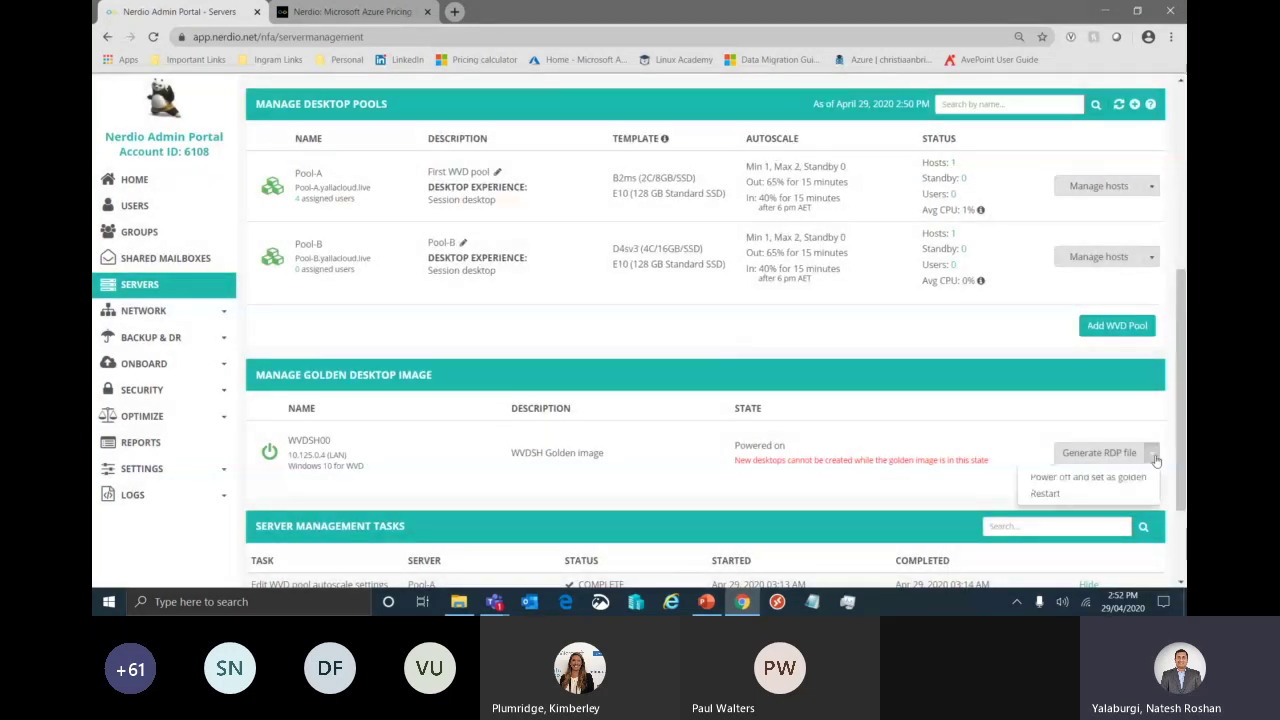
pyautogui.click(1088, 477)
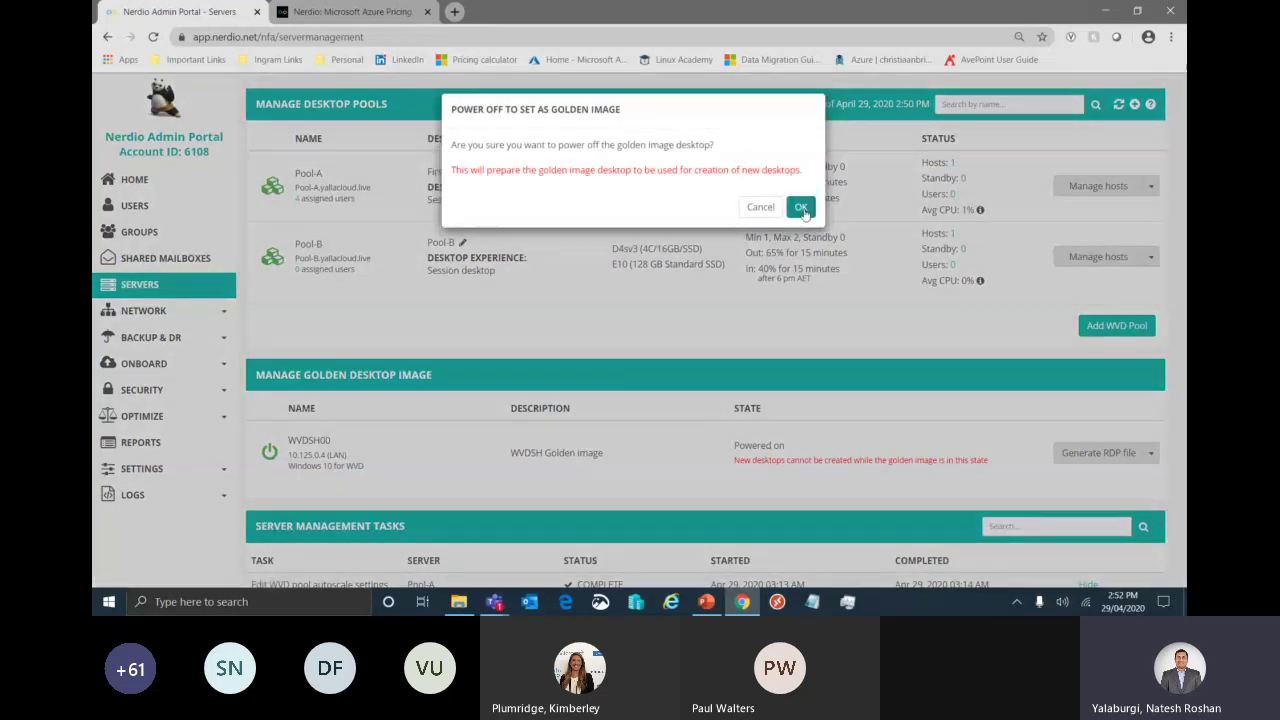
pyautogui.click(801, 207)
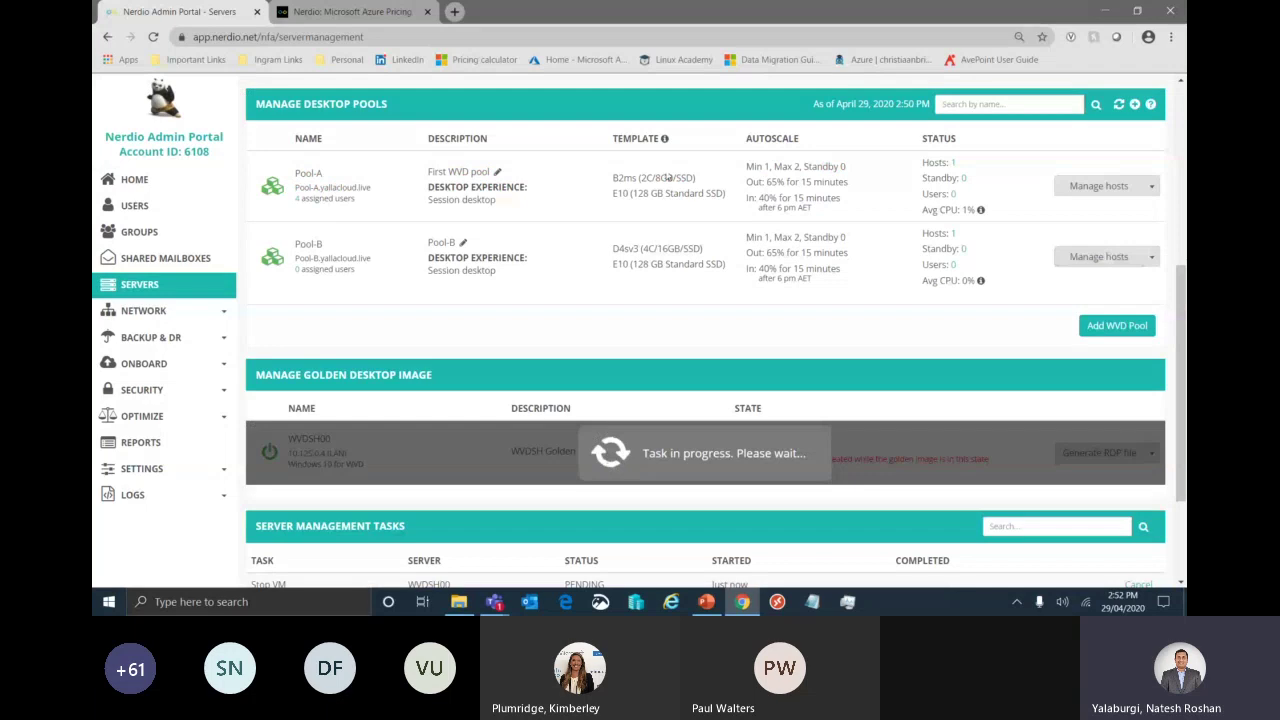
pyautogui.click(1151, 186)
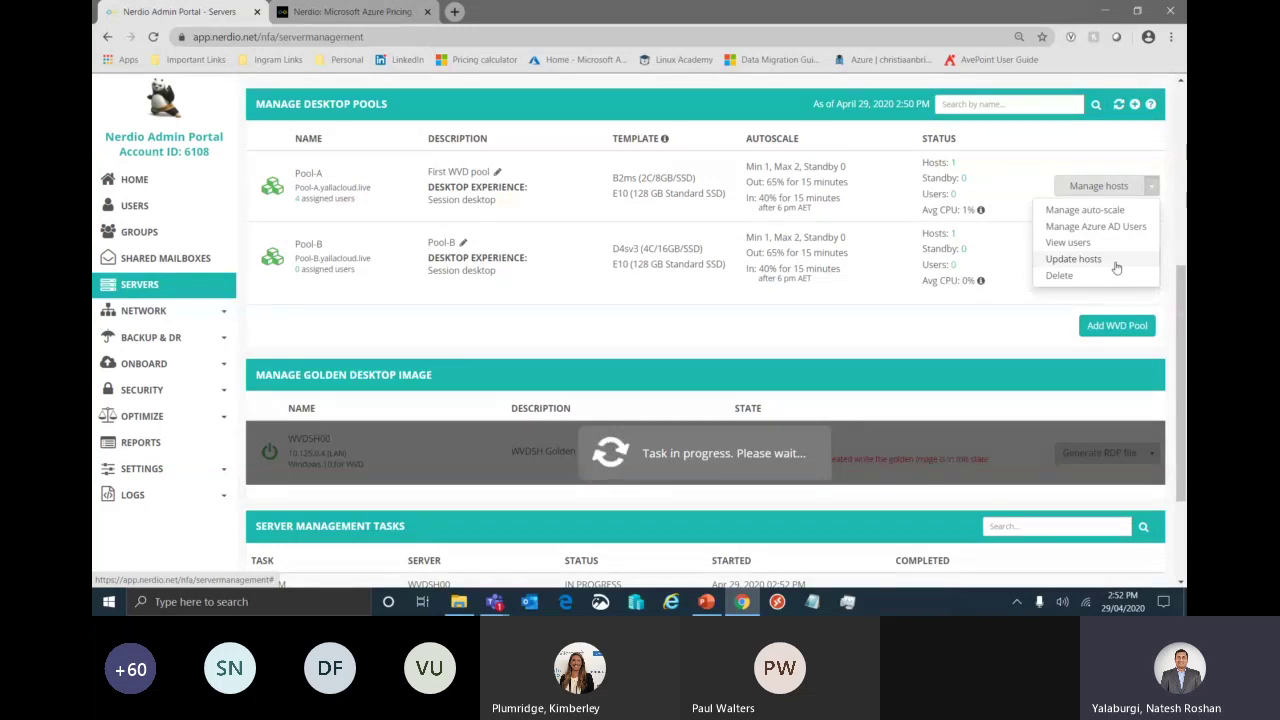
pyautogui.click(1116, 268)
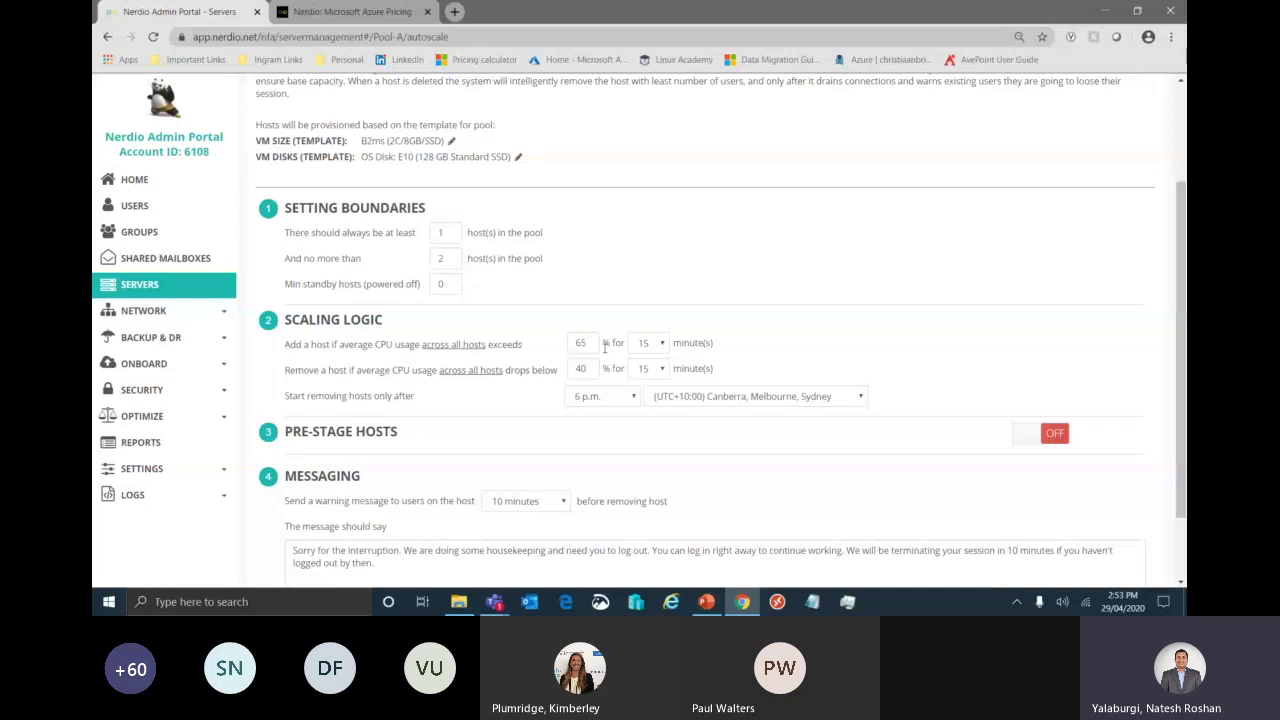
pyautogui.scroll(-1, 545, 496)
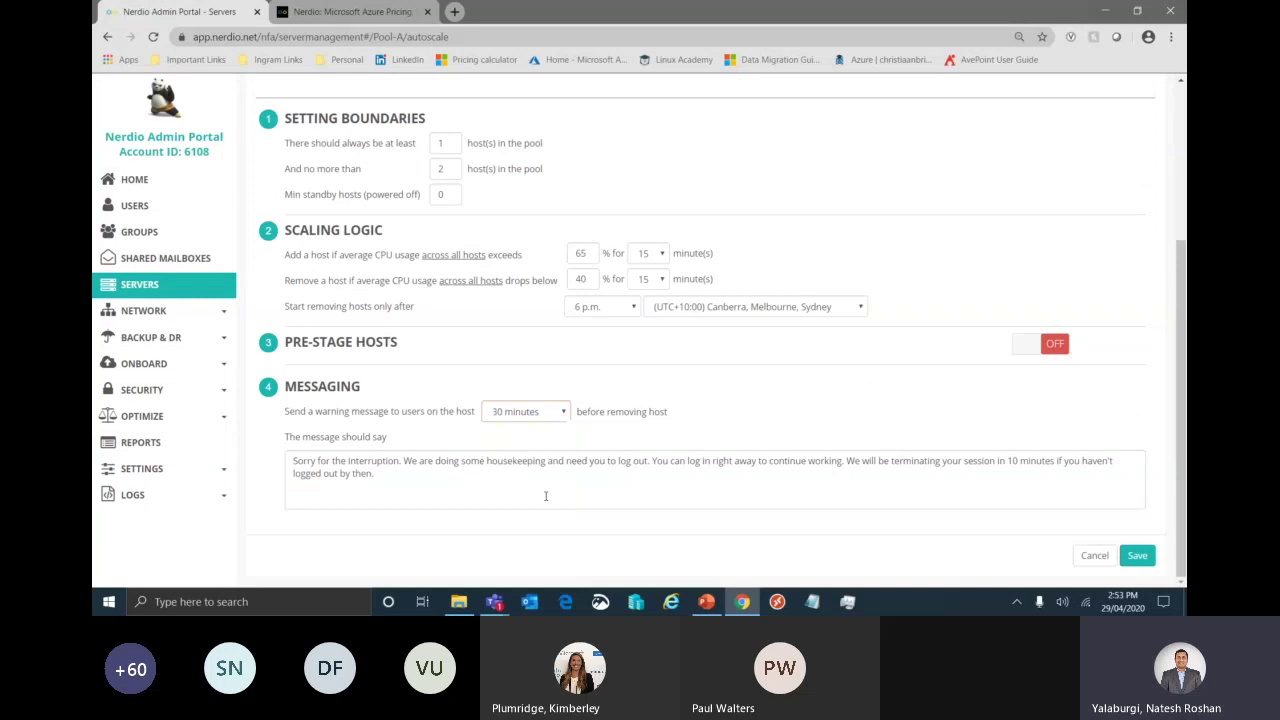
pyautogui.click(545, 496)
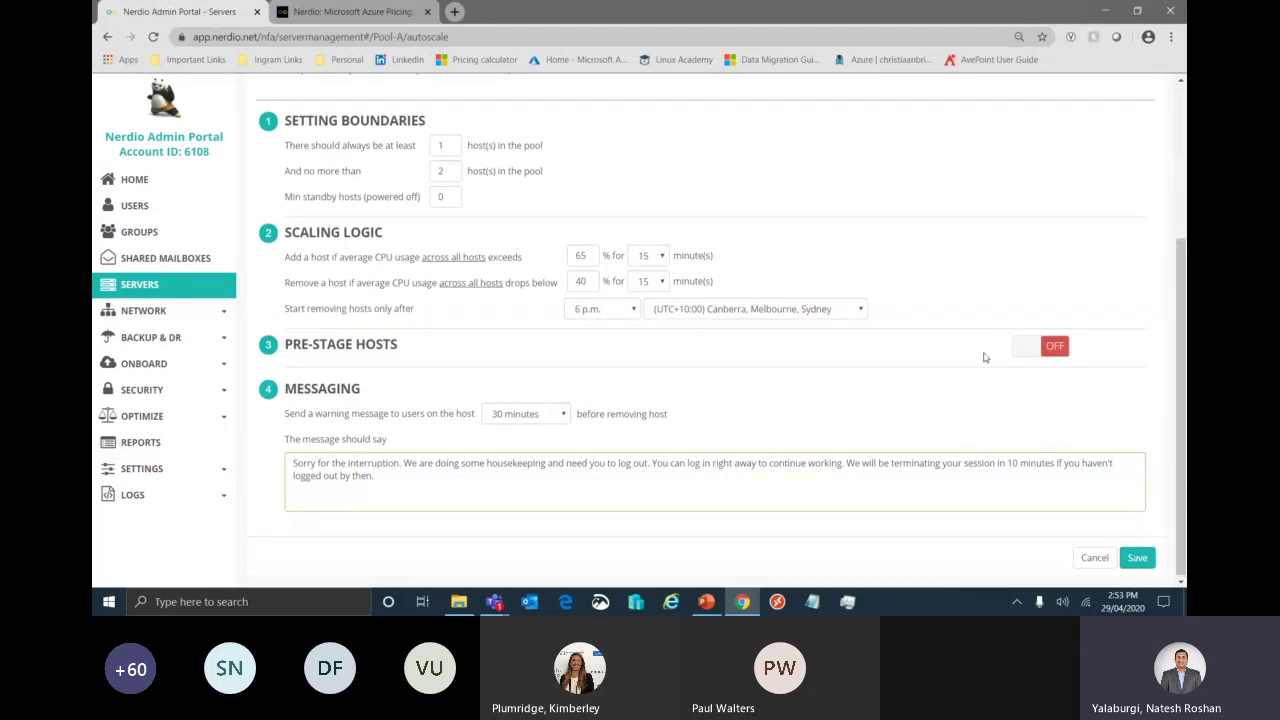
pyautogui.scroll(3, 984, 357)
pyautogui.scroll(-1, 984, 357)
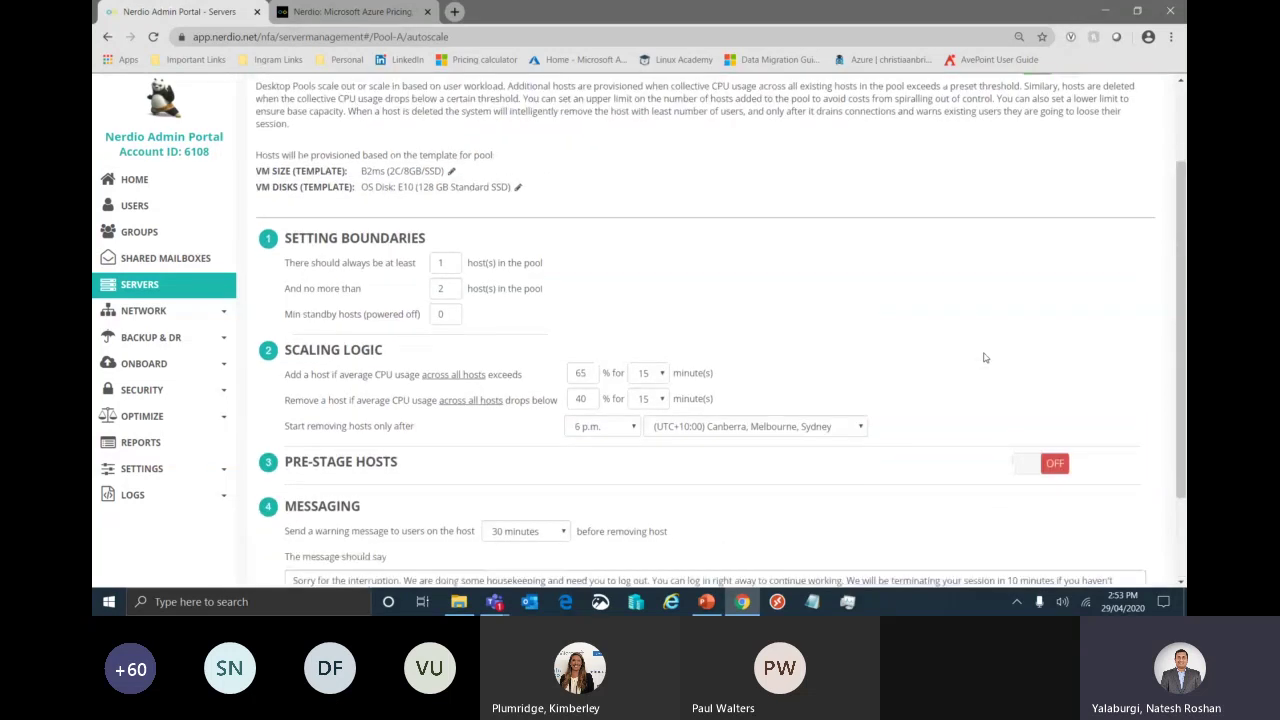
pyautogui.scroll(-2, 984, 357)
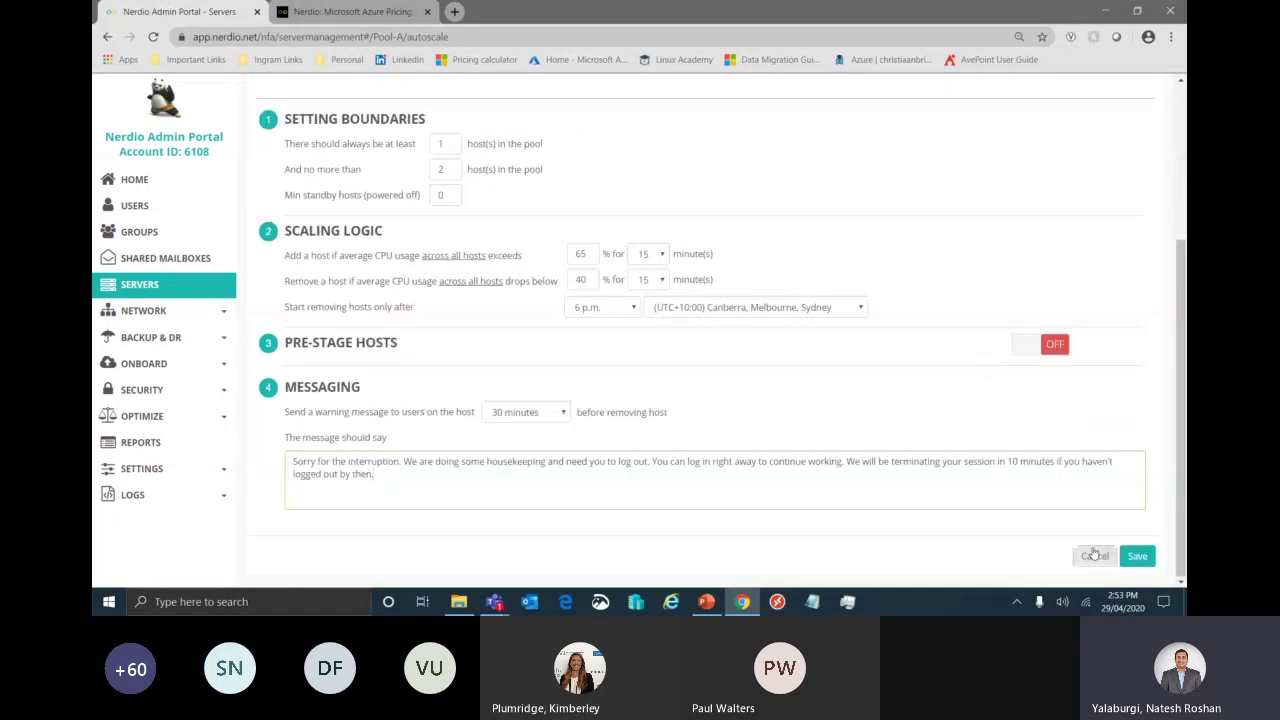
pyautogui.click(1094, 555)
# - Scroll the Servers page, then open VPN connections under the Network section
pyautogui.scroll(-3, 825, 411)
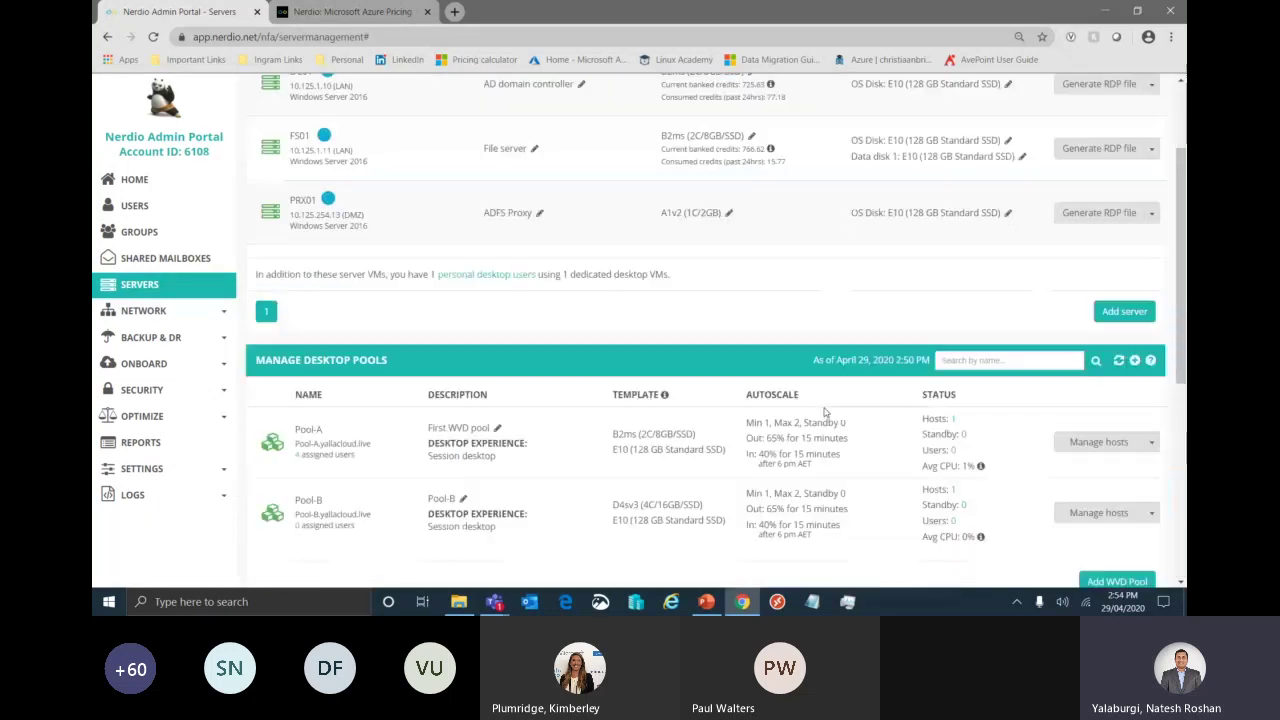
pyautogui.scroll(-3, 825, 411)
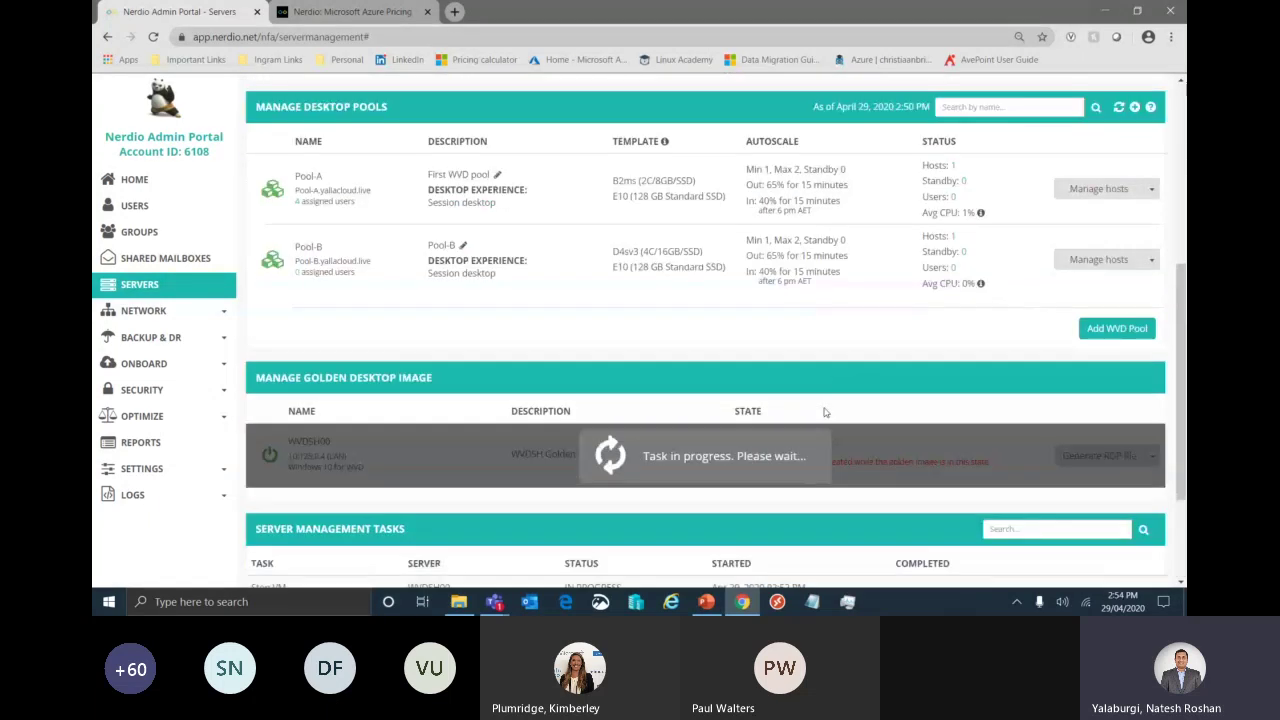
pyautogui.scroll(-1, 825, 411)
pyautogui.scroll(2, 825, 411)
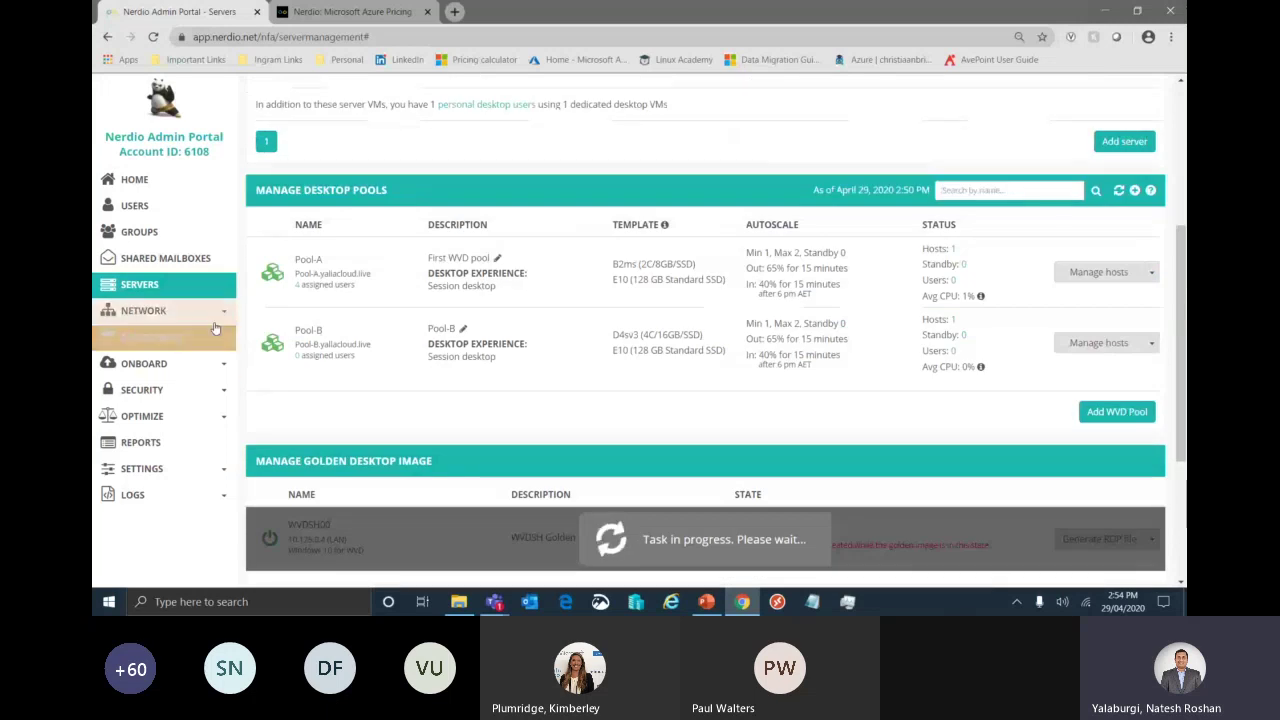
pyautogui.click(215, 365)
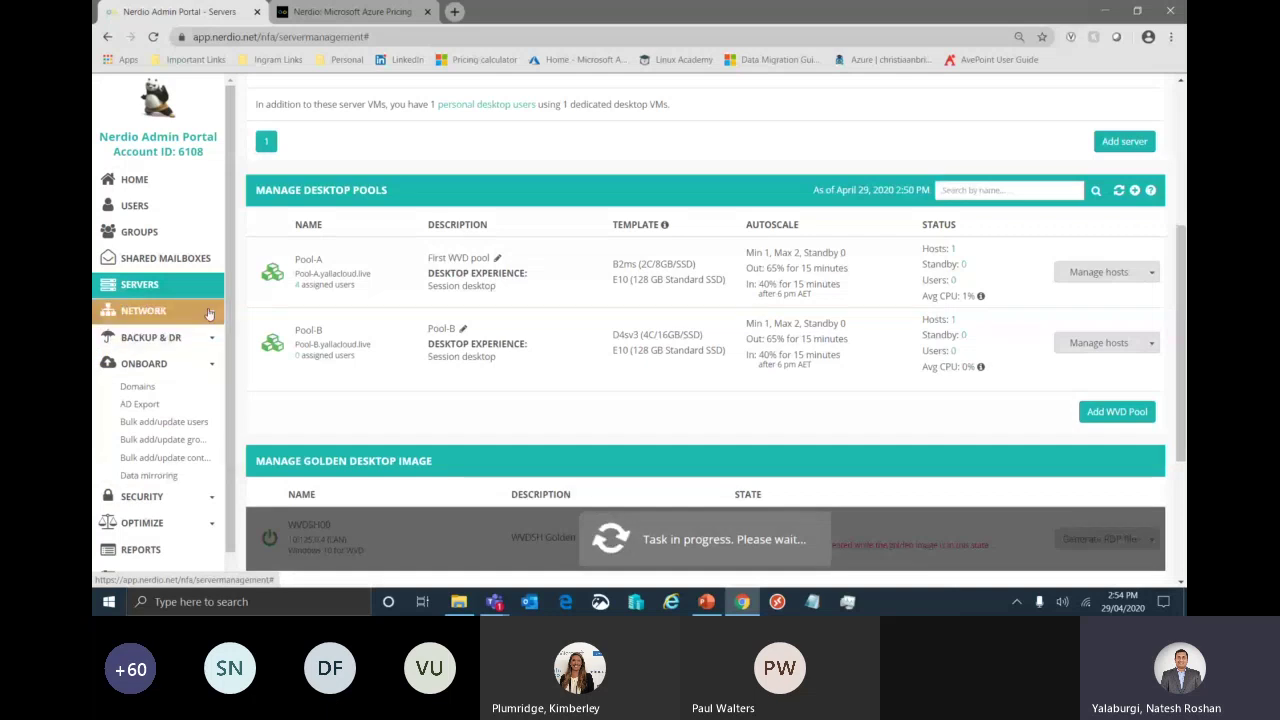
pyautogui.click(150, 310)
pyautogui.click(160, 345)
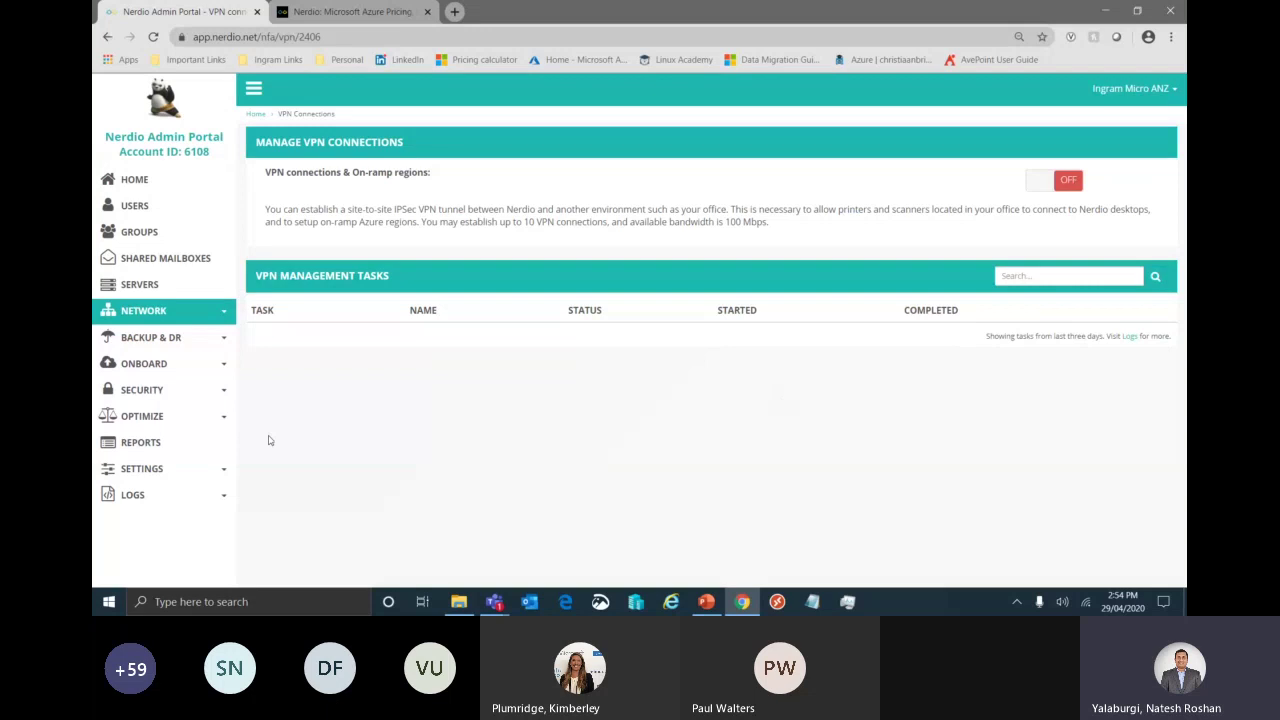
# - Open Secure Score from the sidebar's Security section
pyautogui.click(224, 395)
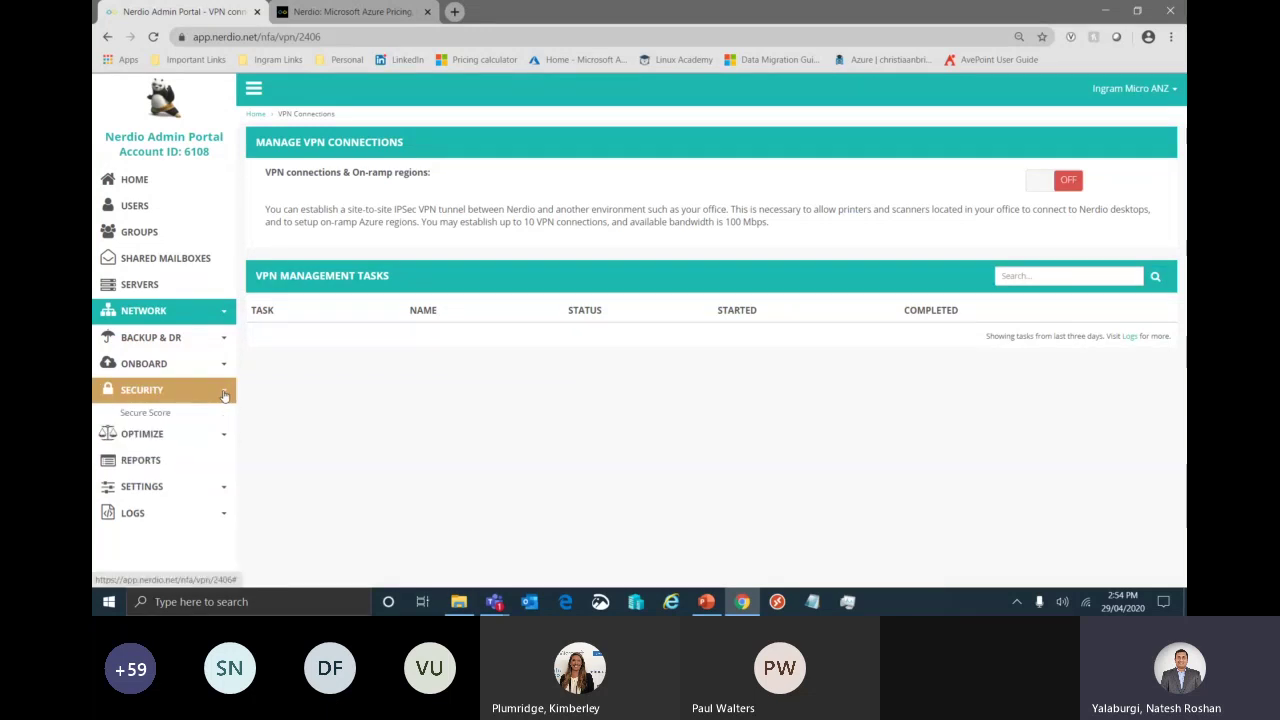
pyautogui.click(175, 412)
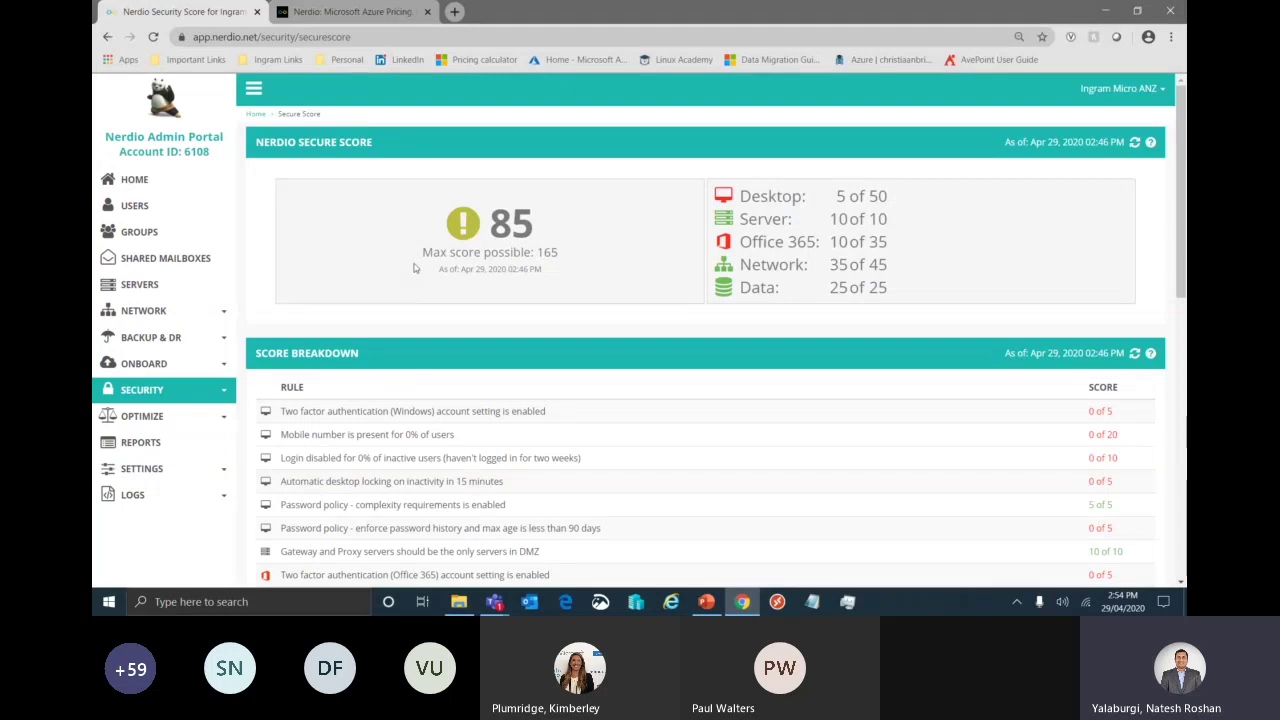
# - Scroll through the Score Breakdown, then open Desktop auto-scale under Optimize
pyautogui.scroll(-1, 967, 345)
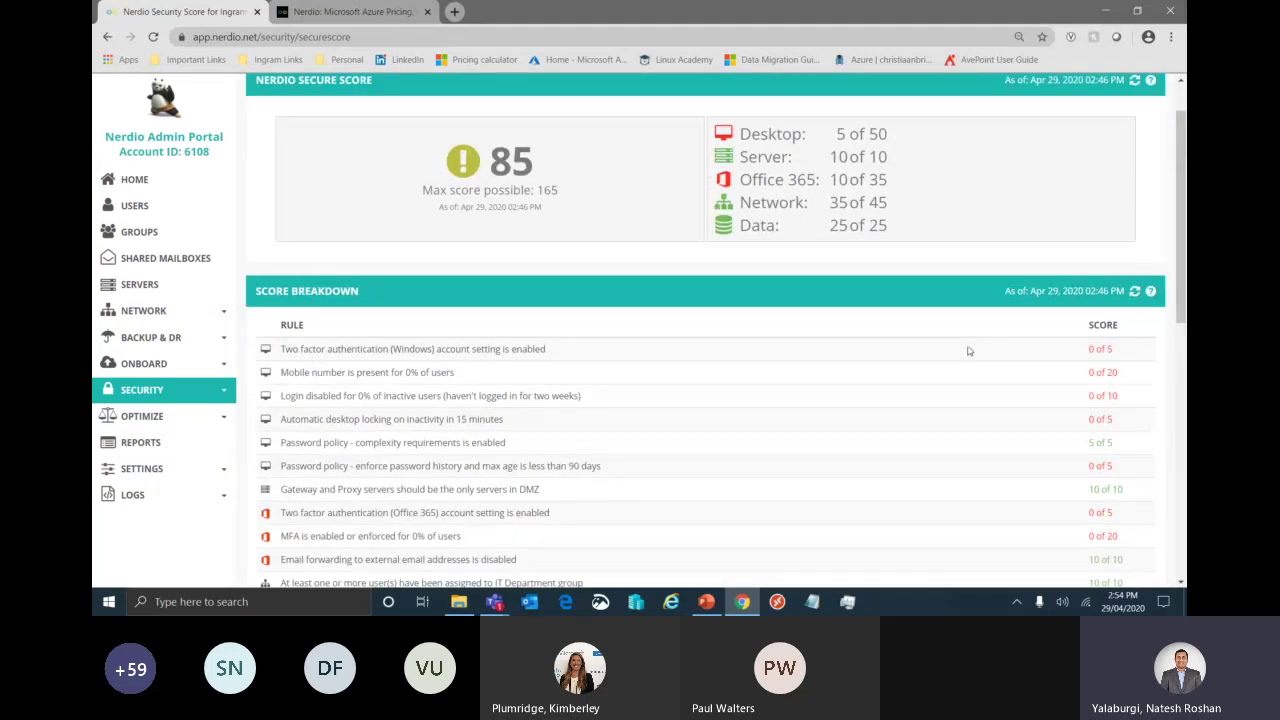
pyautogui.scroll(-1, 967, 350)
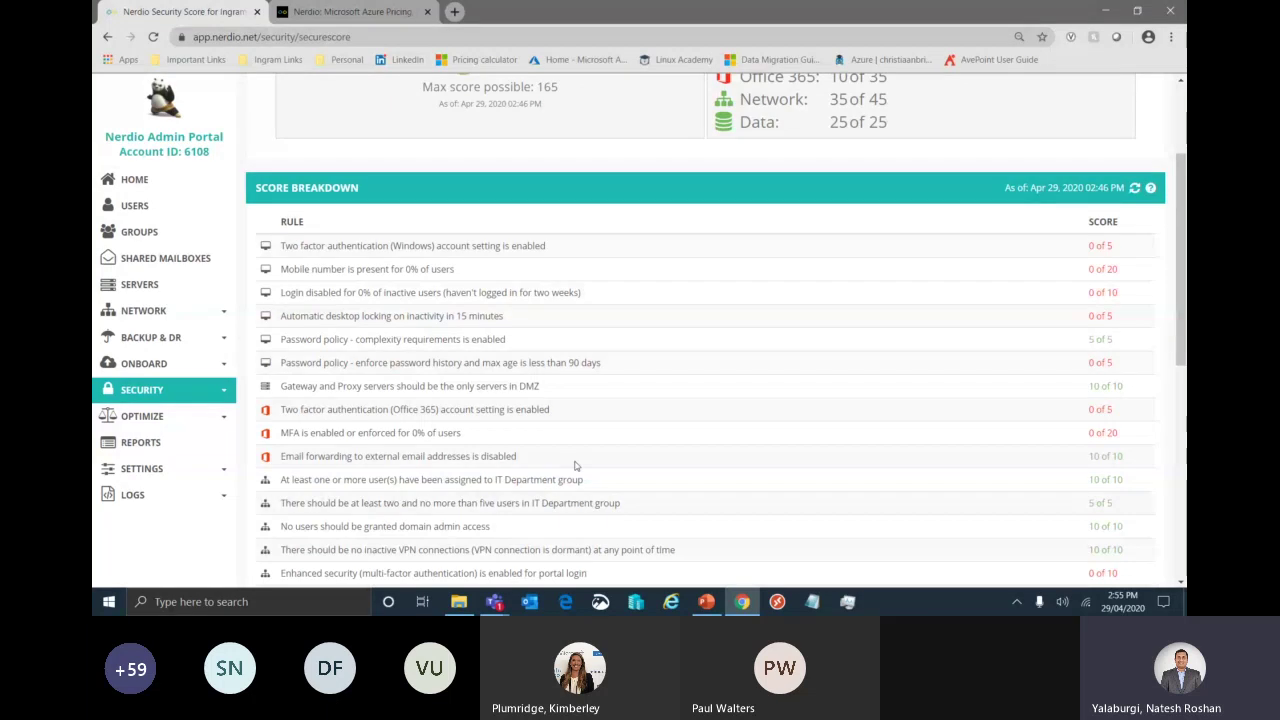
pyautogui.scroll(-2, 686, 251)
pyautogui.scroll(1, 684, 255)
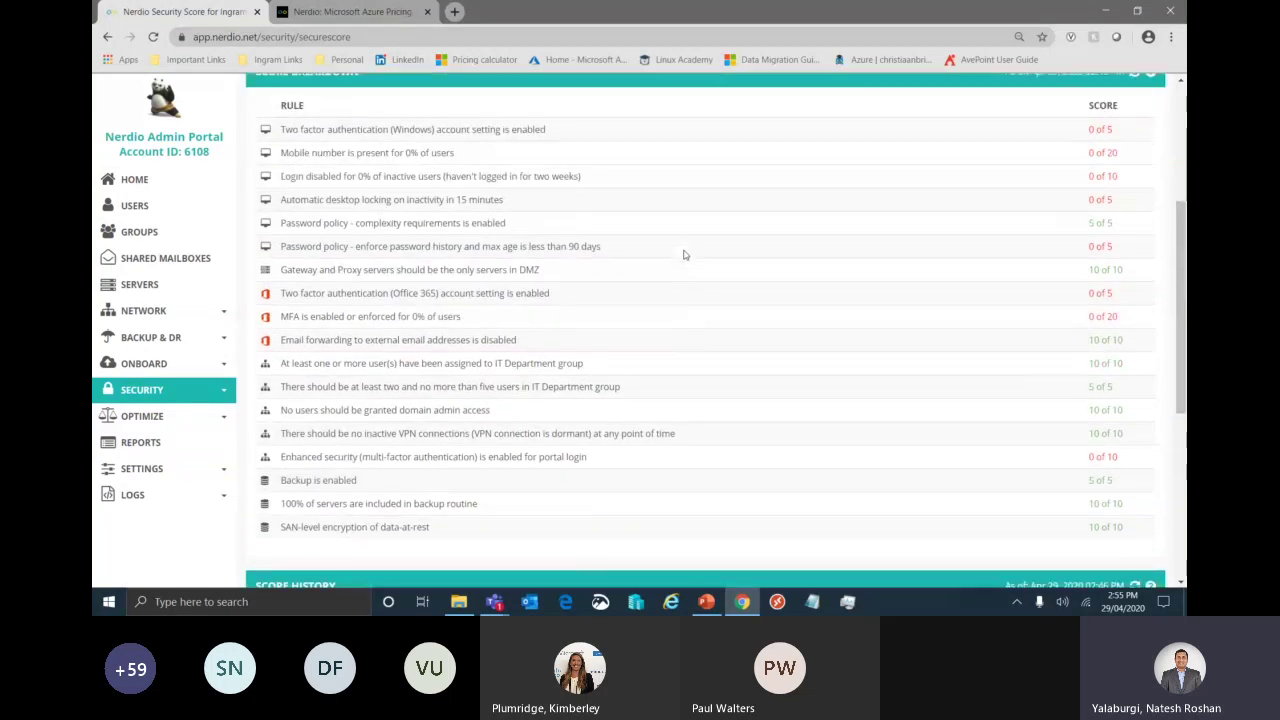
pyautogui.scroll(3, 685, 256)
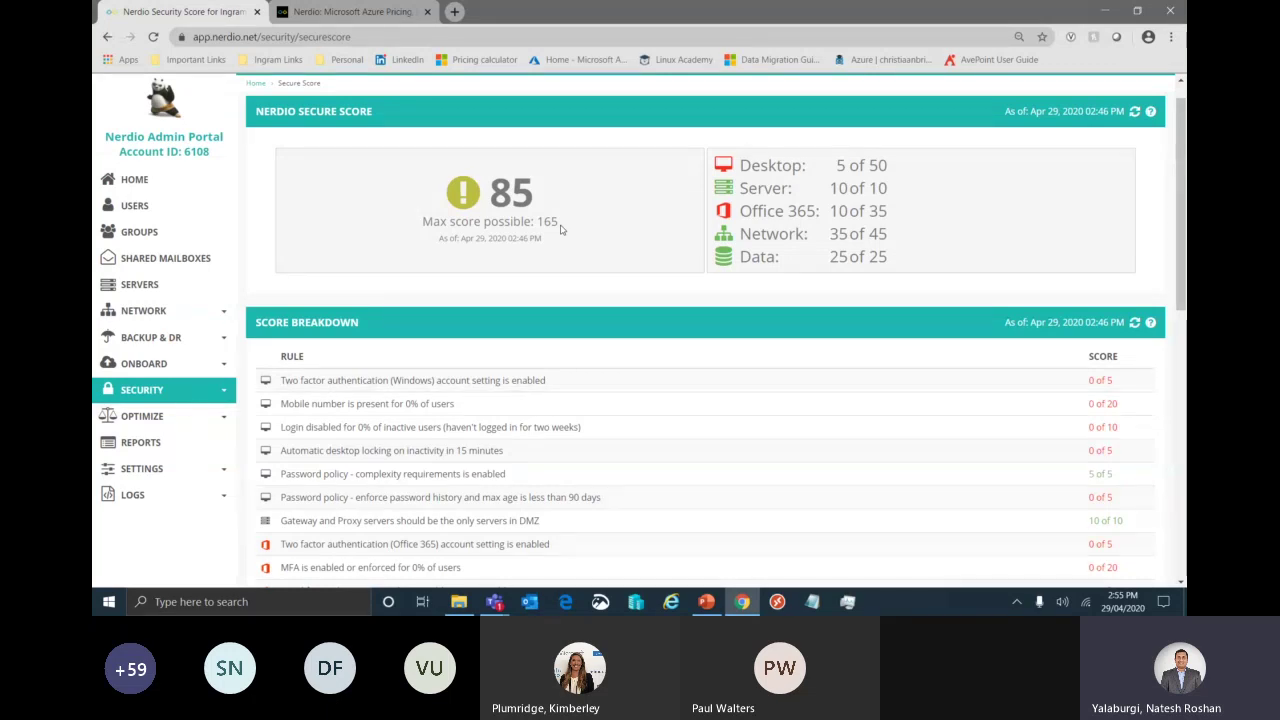
pyautogui.click(180, 416)
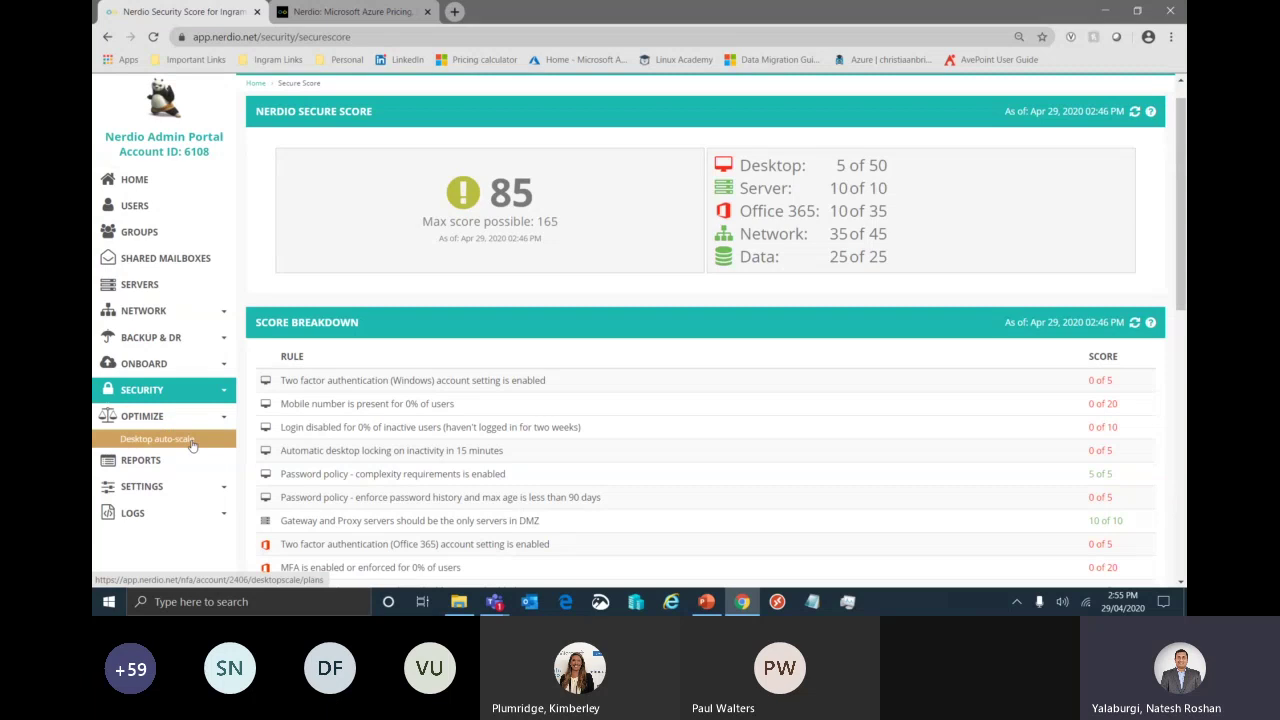
pyautogui.click(192, 446)
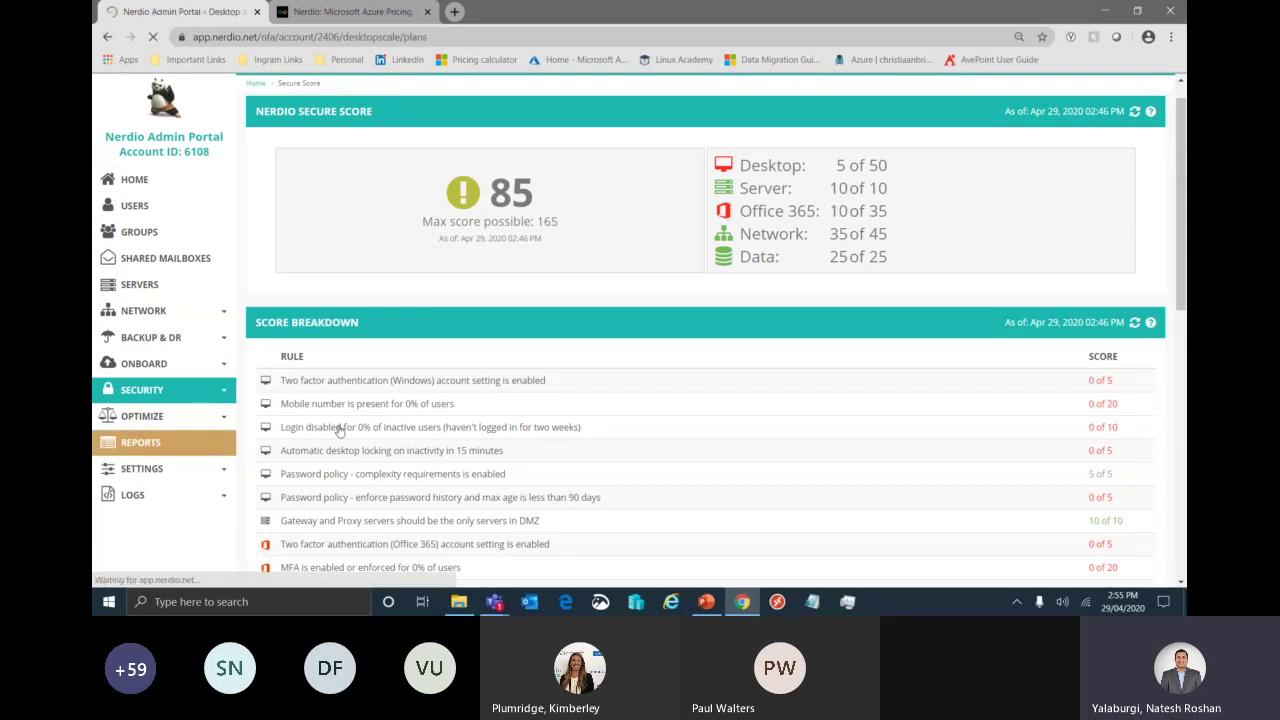
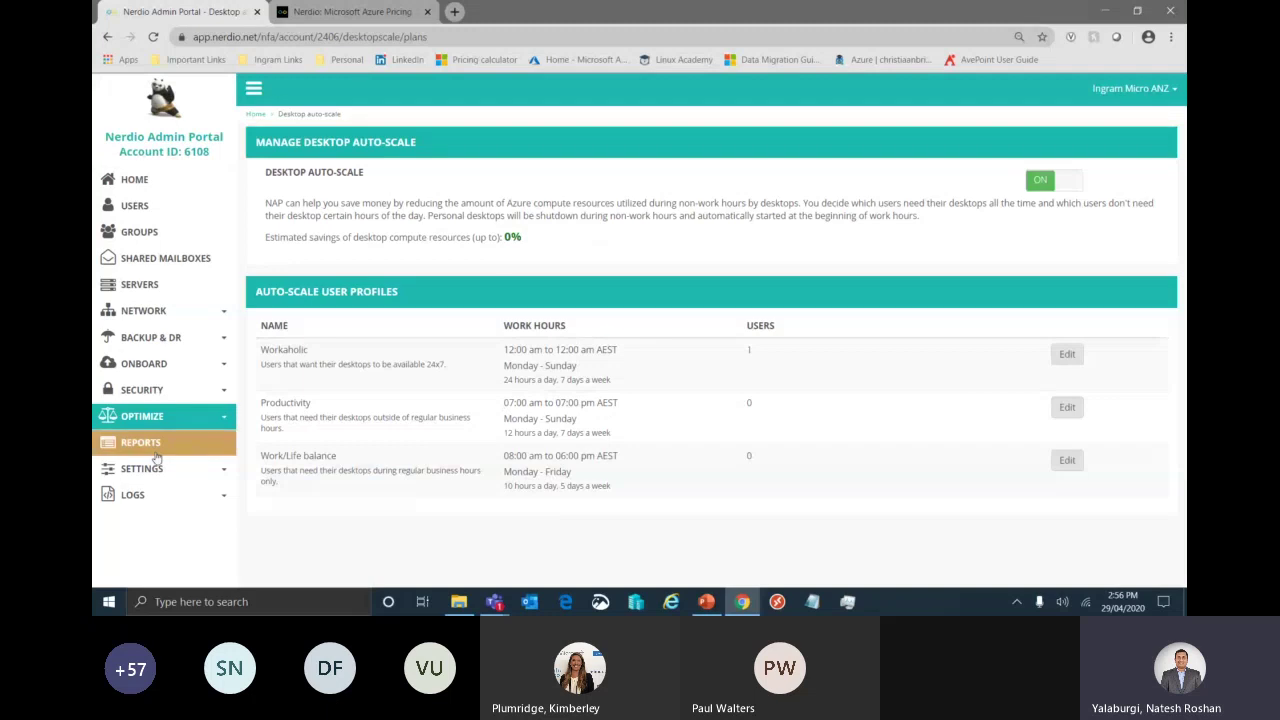
# - Expand the Settings and Logs sidebar sections, then return to the account's Home dashboard
pyautogui.click(213, 472)
pyautogui.click(180, 548)
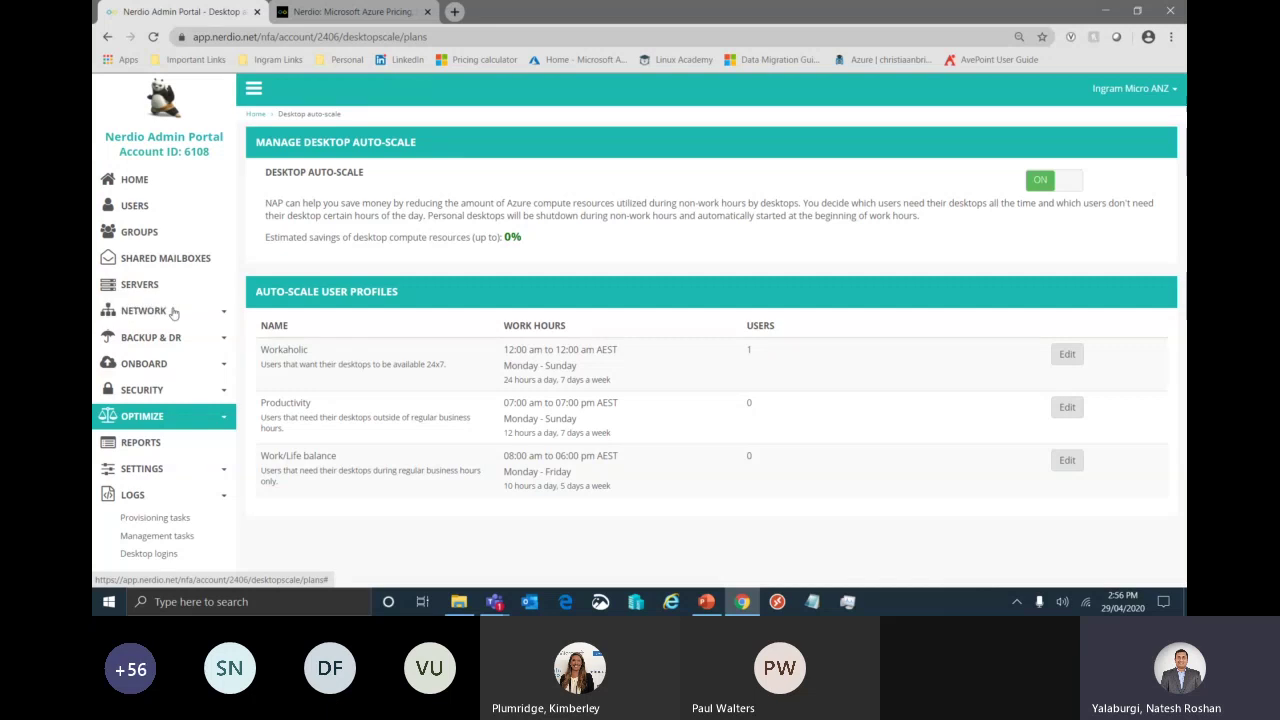
pyautogui.click(156, 183)
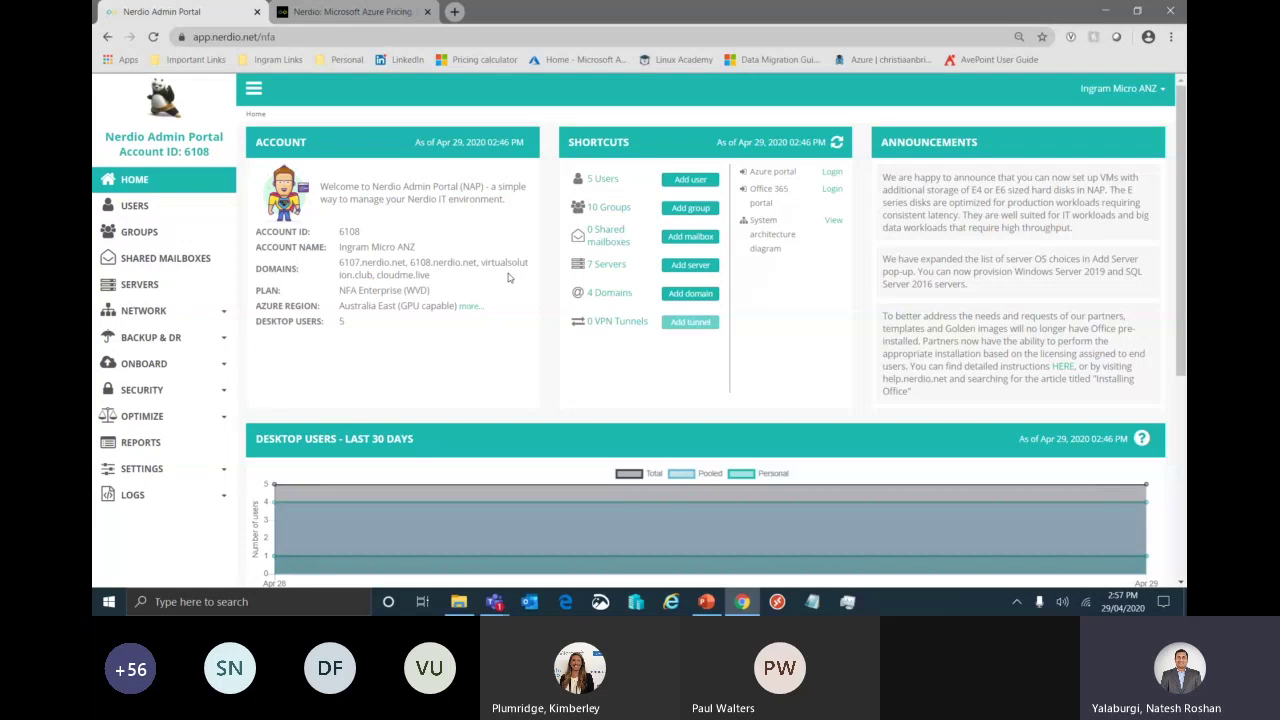
# - Go back to the Accounts list and open the Add NFA account dialog
pyautogui.hotkey('alt', 'Left')
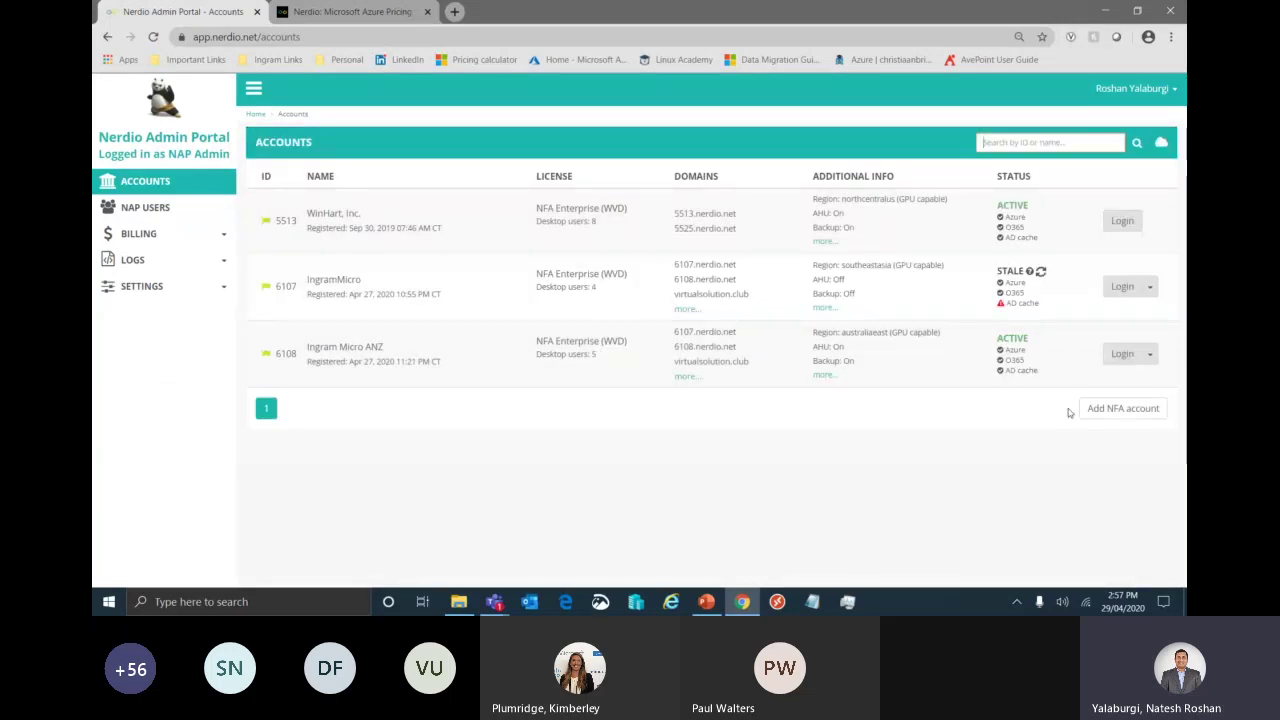
pyautogui.click(1136, 418)
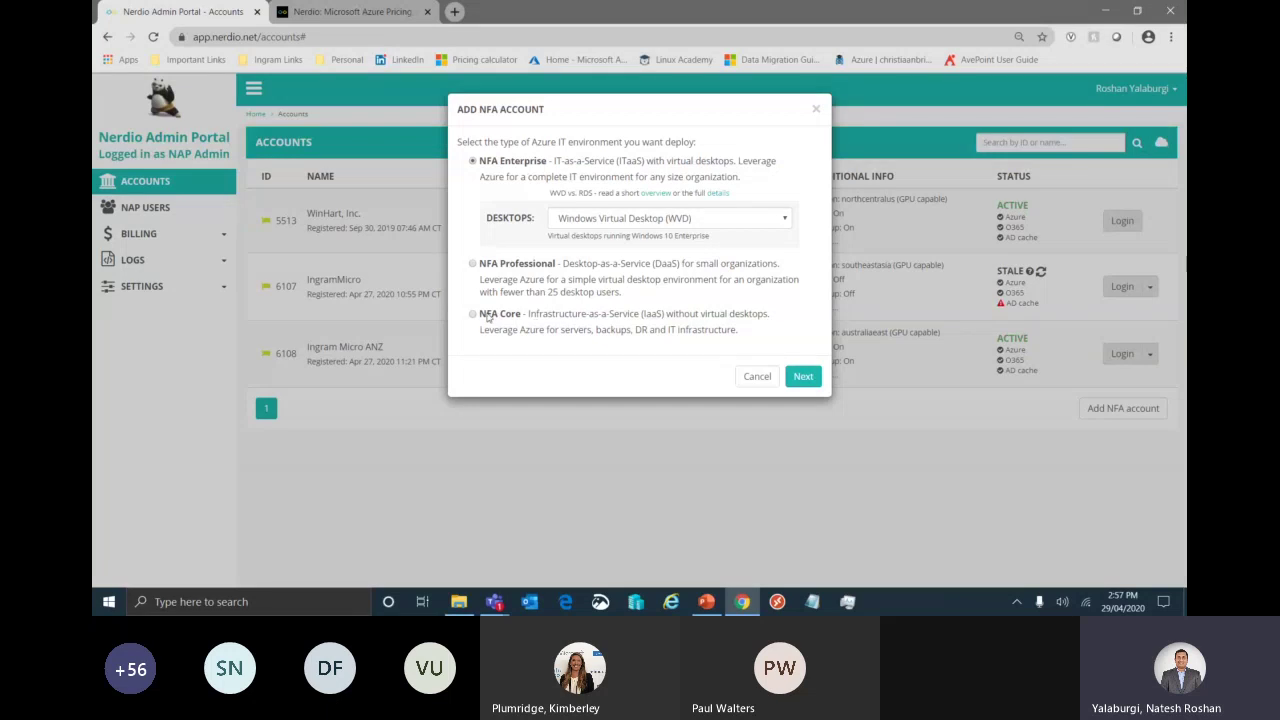
# - Highlight the Core, Professional and Enterprise descriptions, pick NFA Professional, then switch to PowerPoint
pyautogui.moveTo(529, 314); pyautogui.dragTo(663, 311)
pyautogui.moveTo(568, 264); pyautogui.dragTo(688, 261)
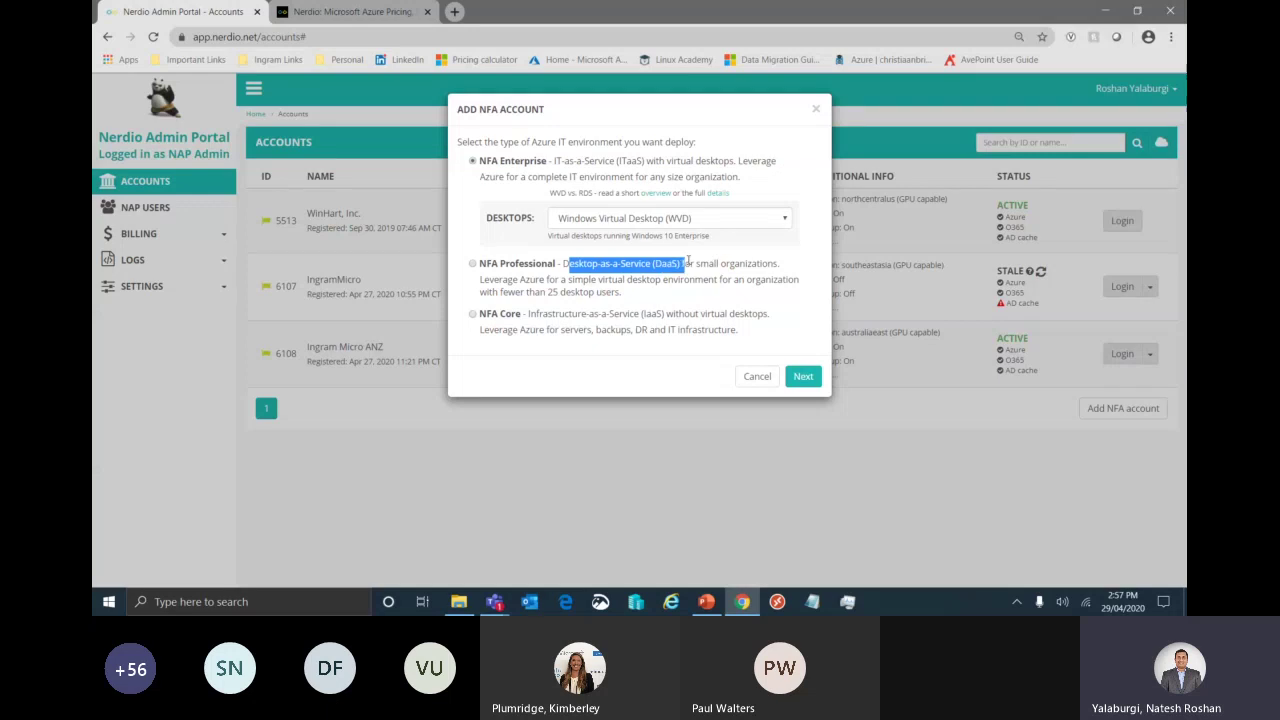
pyautogui.click(561, 161)
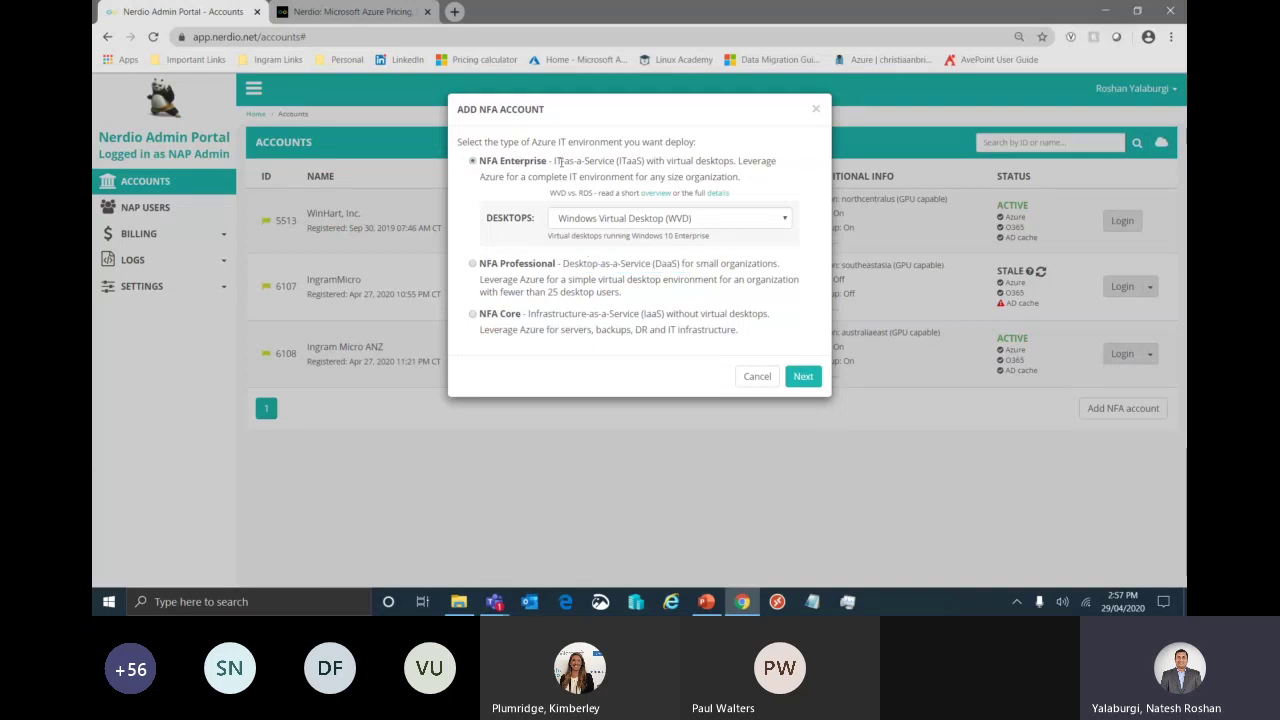
pyautogui.moveTo(561, 161); pyautogui.dragTo(661, 164)
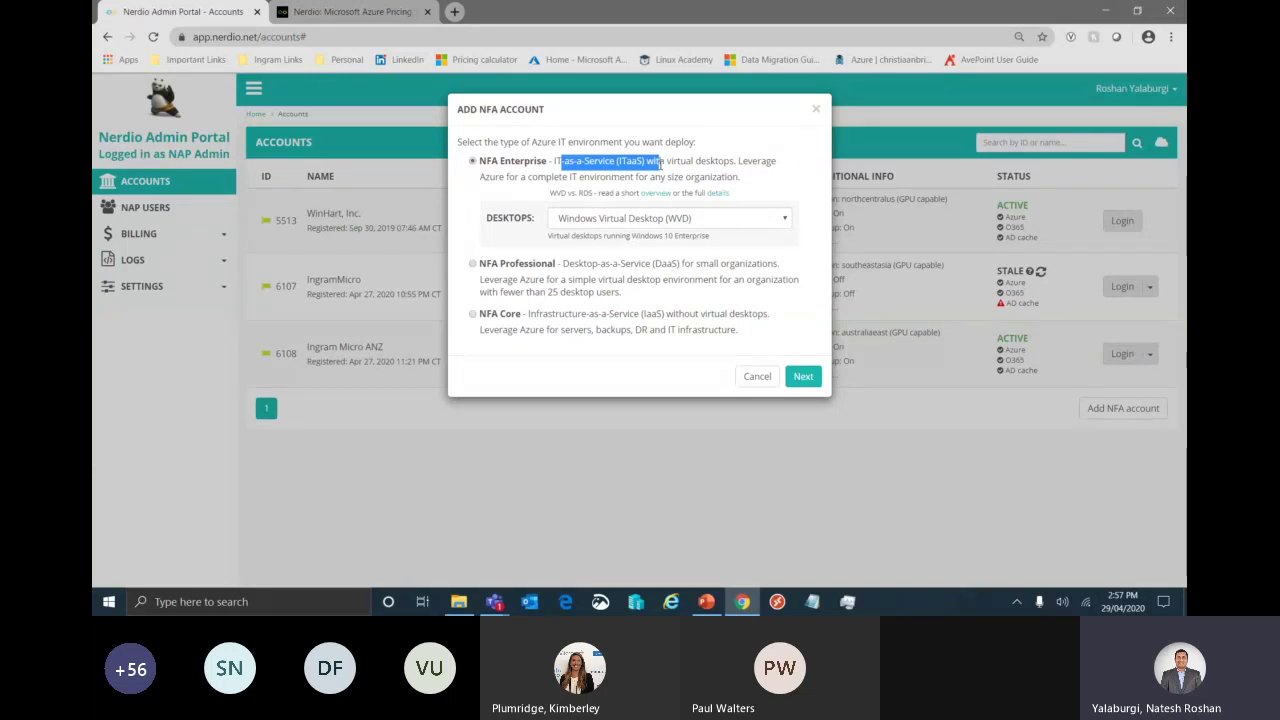
pyautogui.click(530, 266)
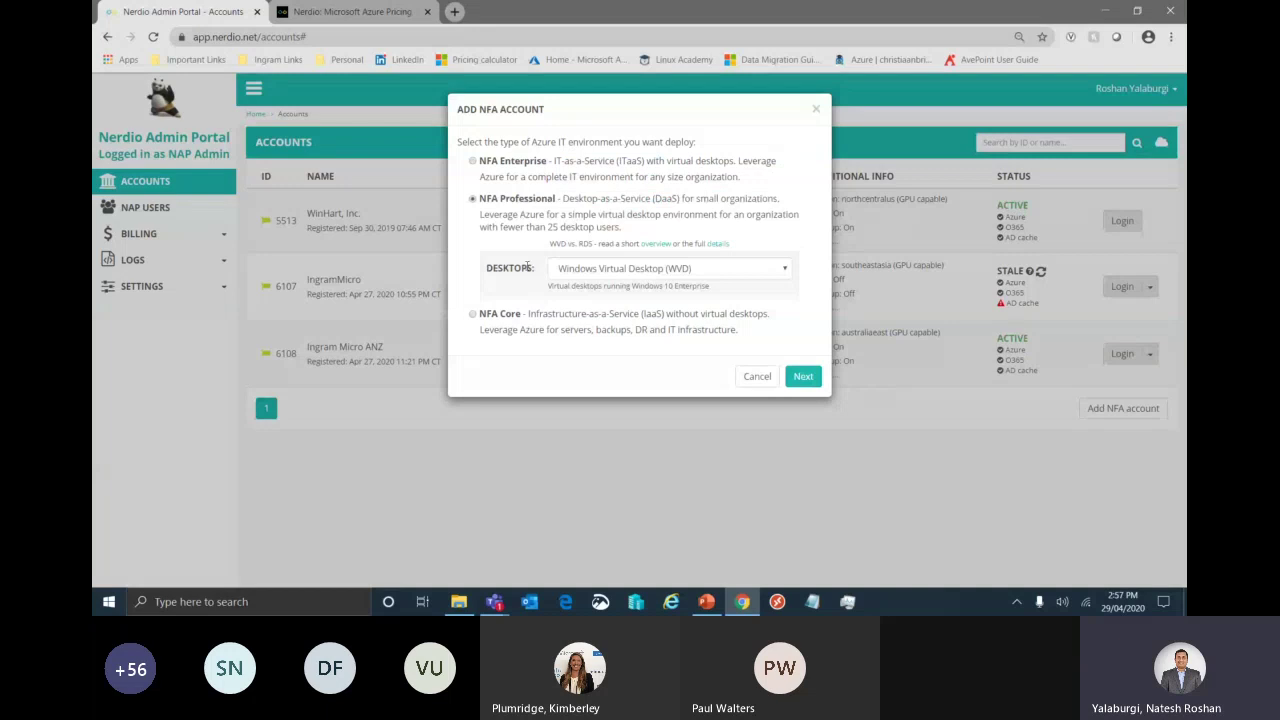
pyautogui.hotkey('alt', 'Tab')
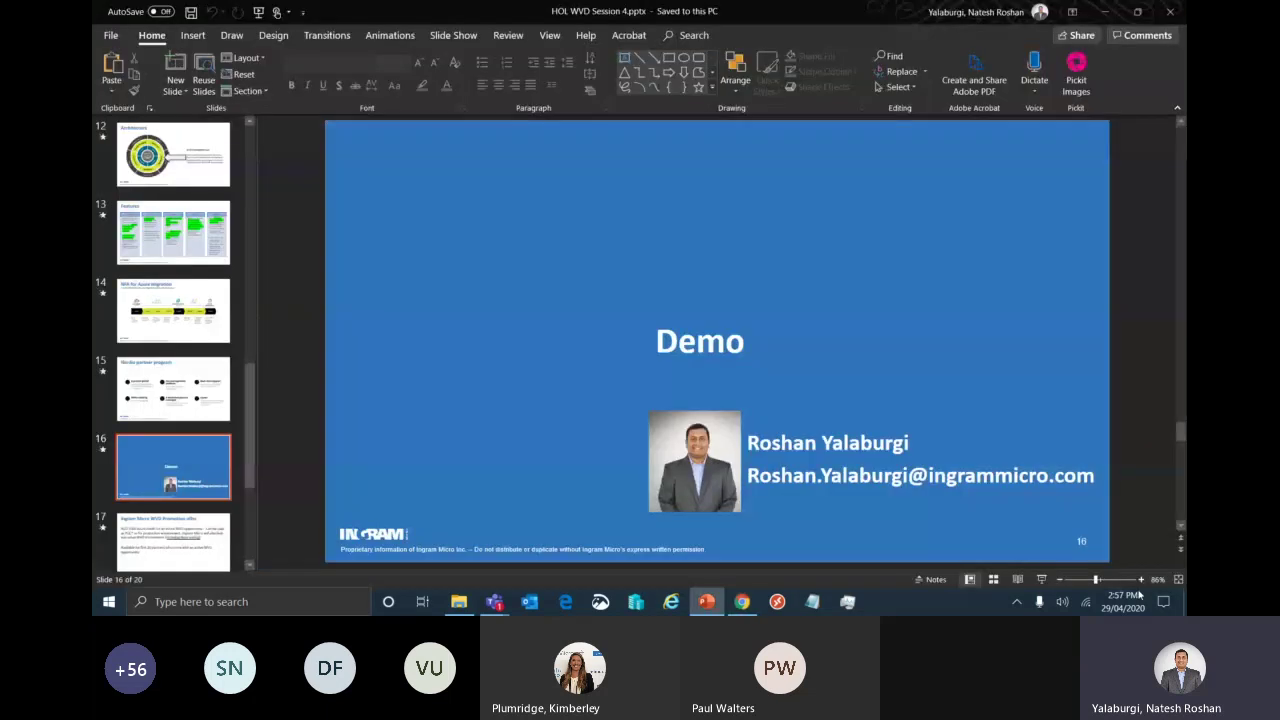
# - Start the slide show at the Demo slide and advance through the promotion offer to Pricing Details
pyautogui.click(1041, 579)
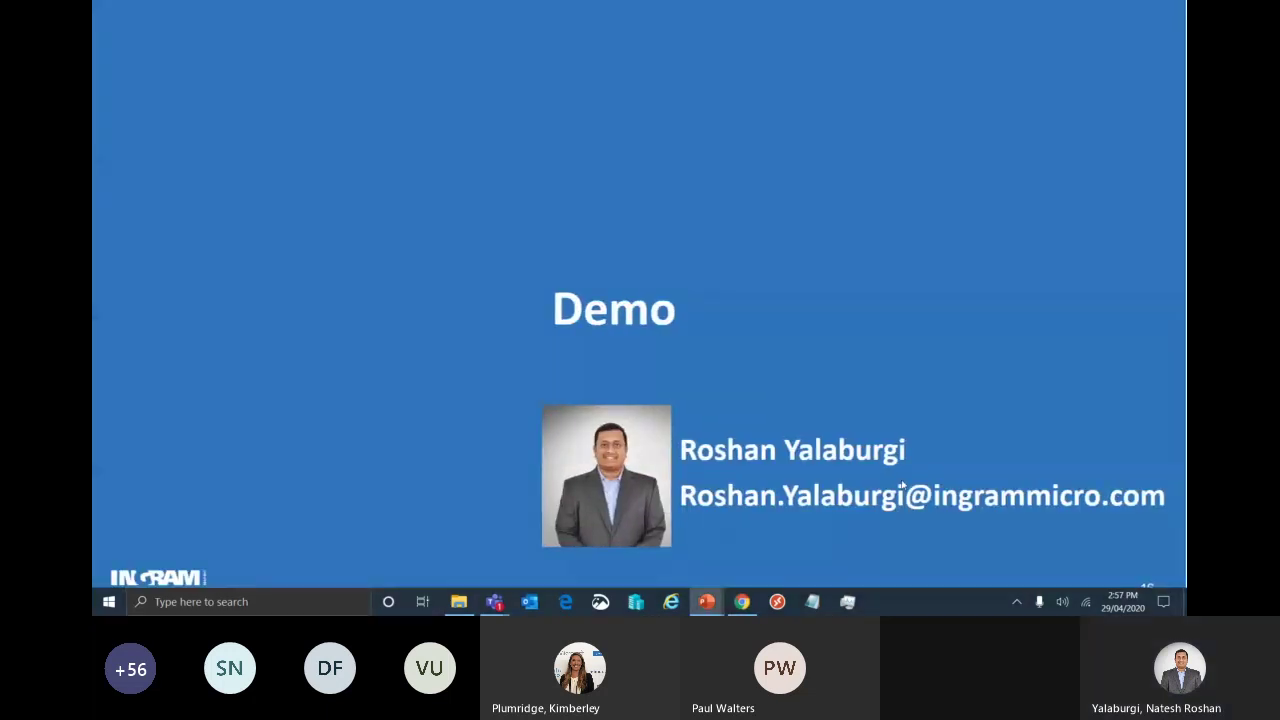
pyautogui.click(902, 485)
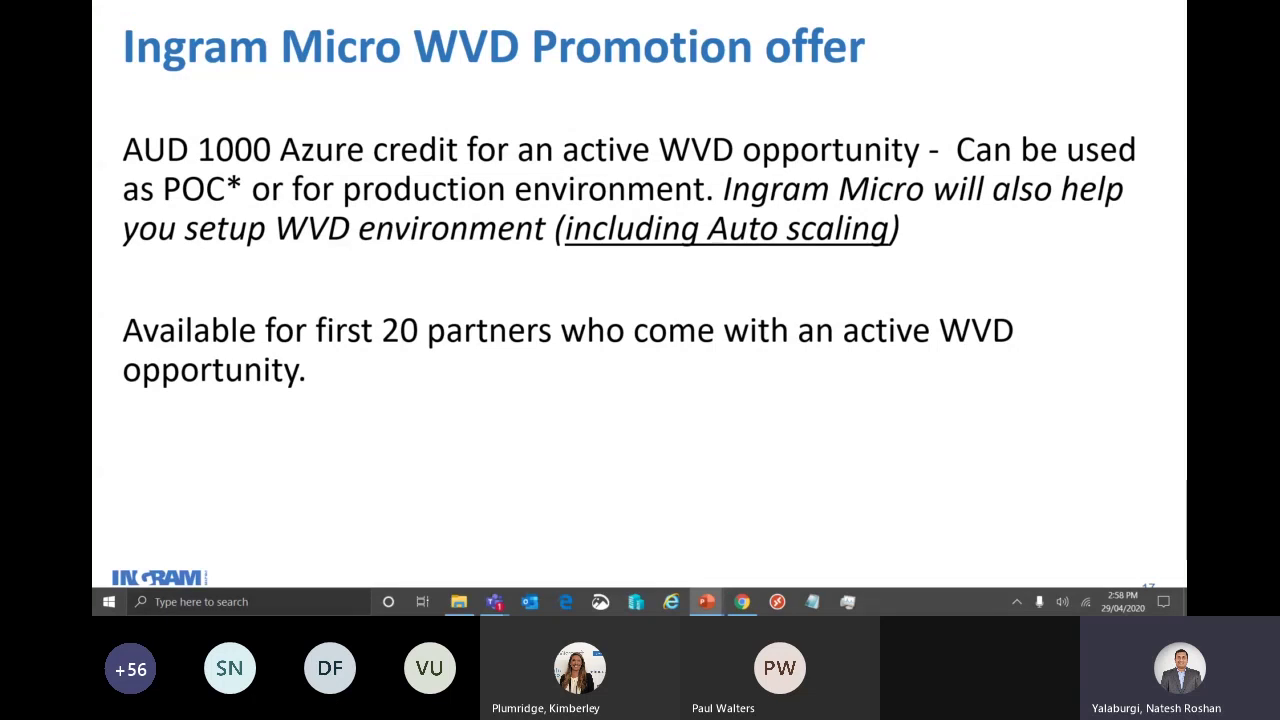
pyautogui.press('Right')
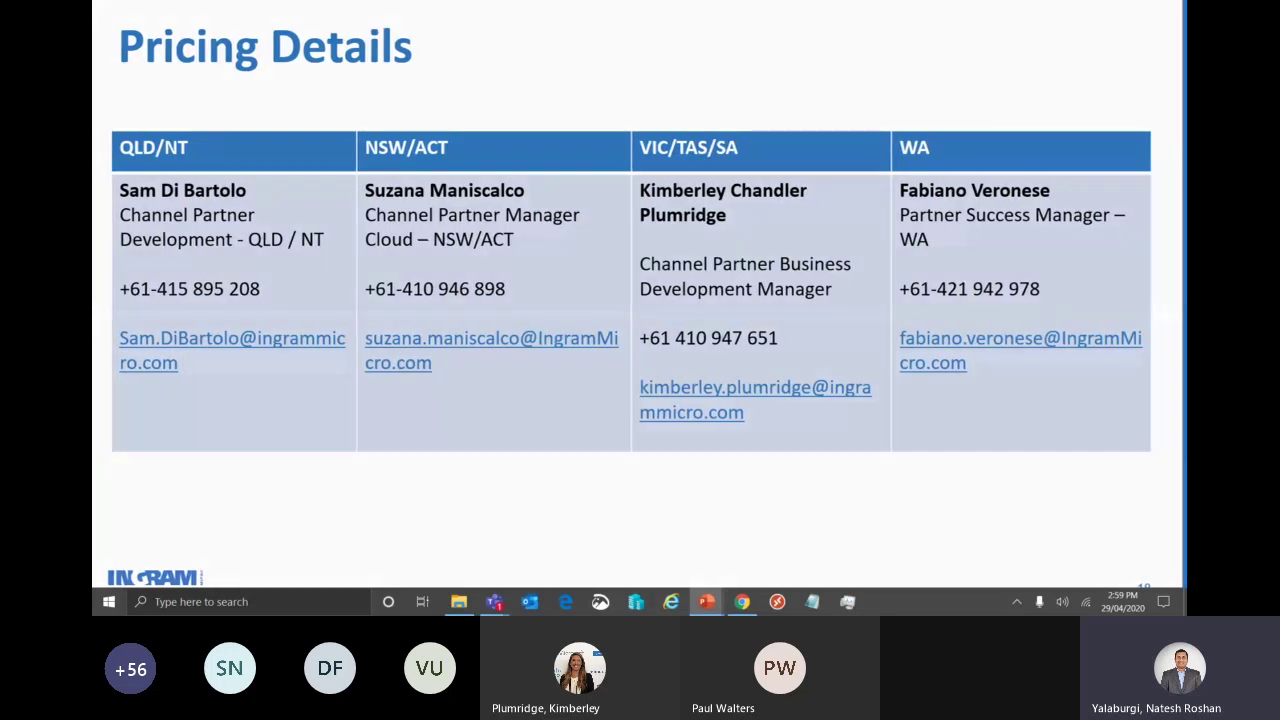
# - Advance the slide show through Q&A to the Thank You slide
pyautogui.press('Right')
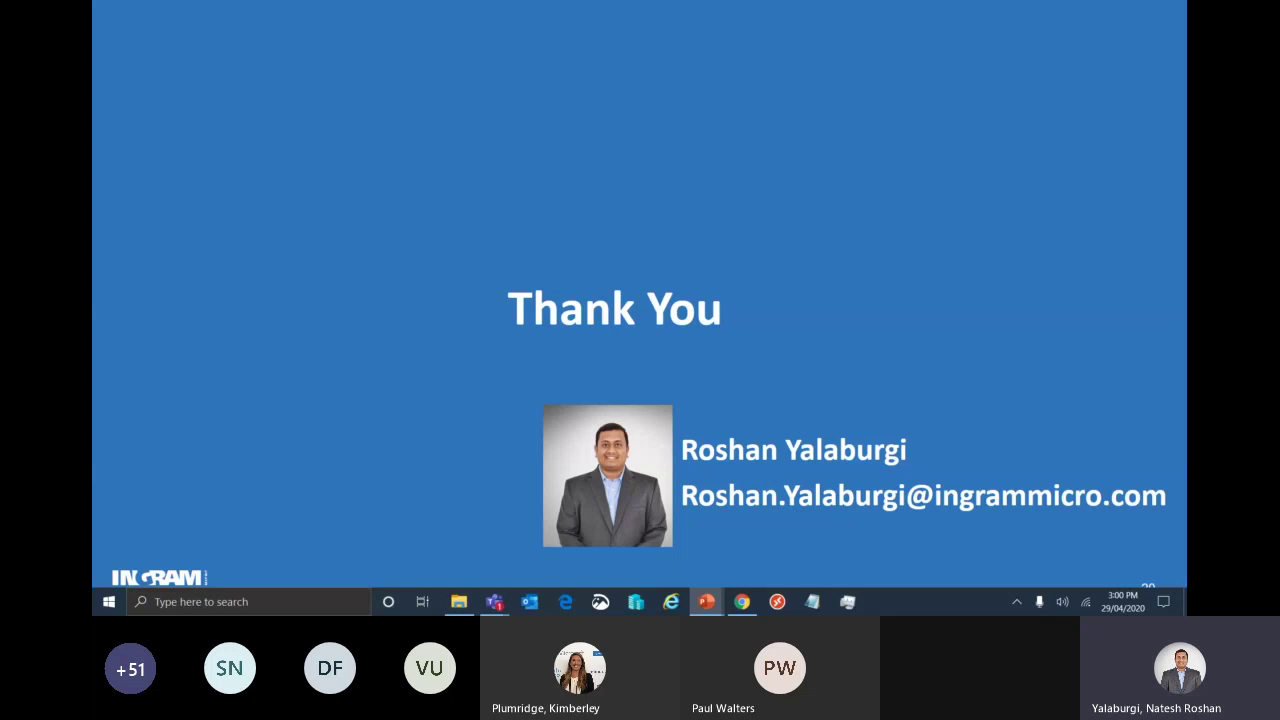
# - End the slide show and bring the Teams meeting call window back to the front
pyautogui.press('Escape')
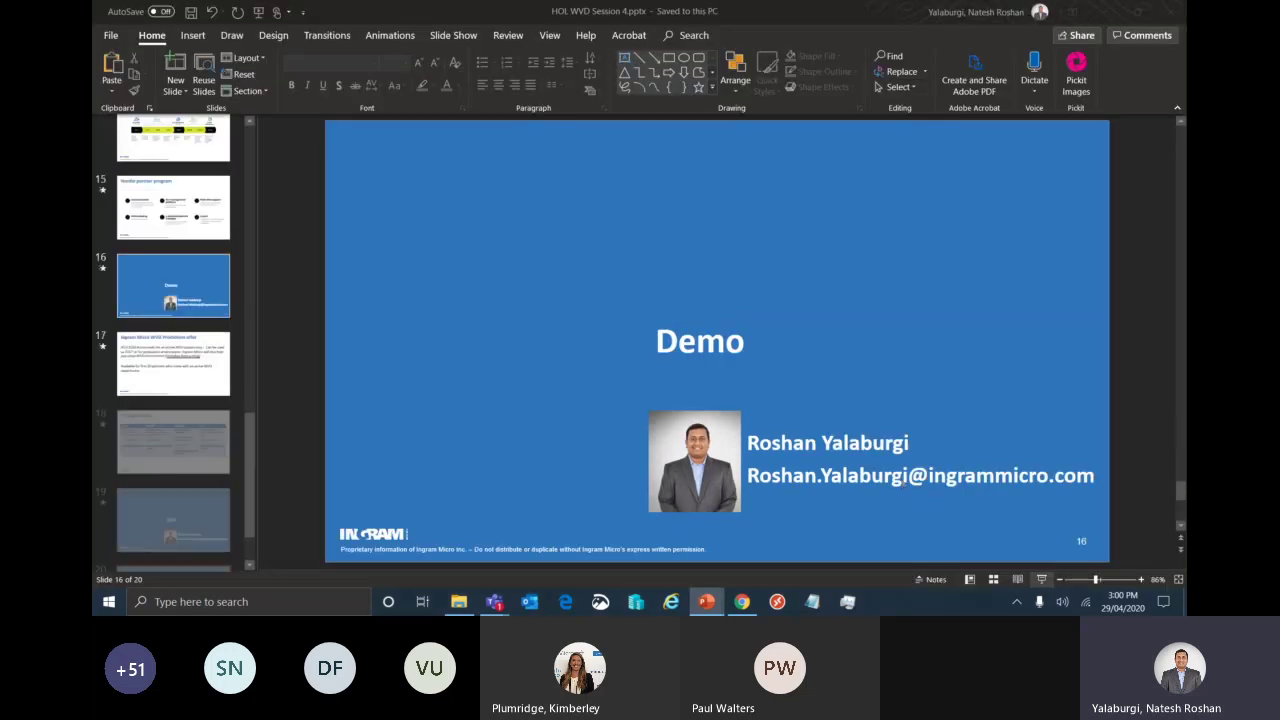
pyautogui.moveTo(494, 601)
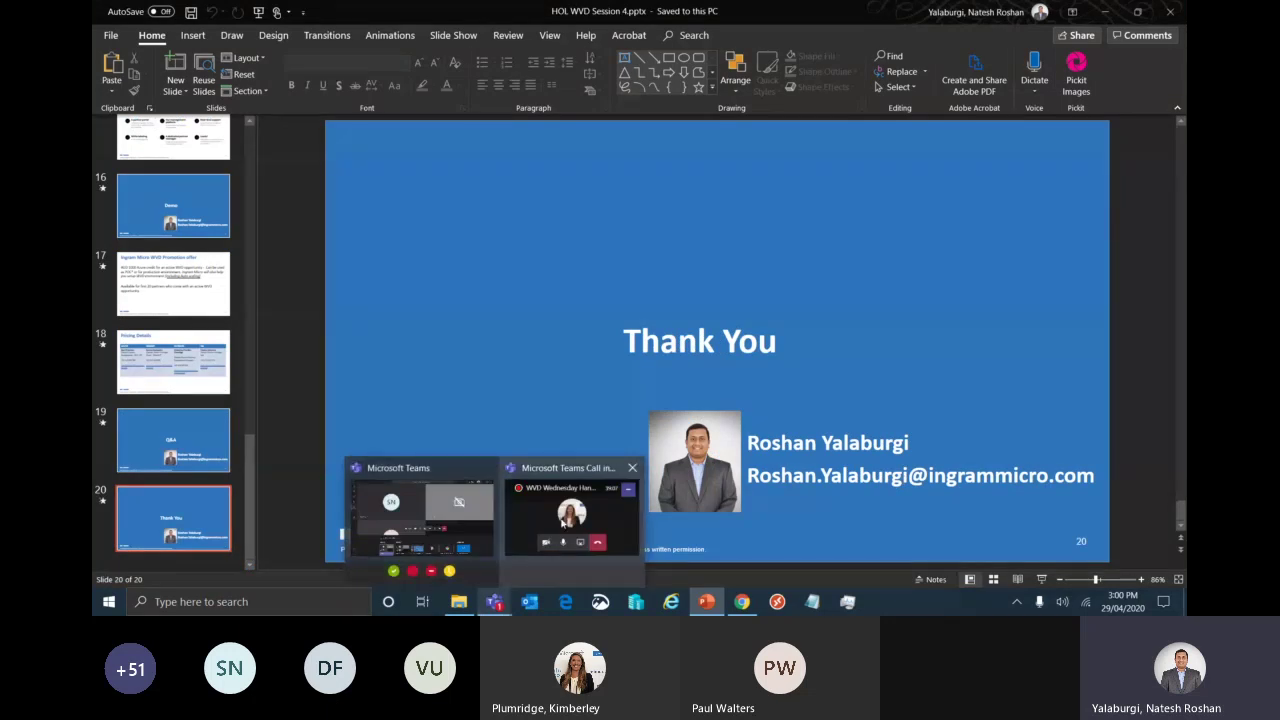
pyautogui.click(563, 519)
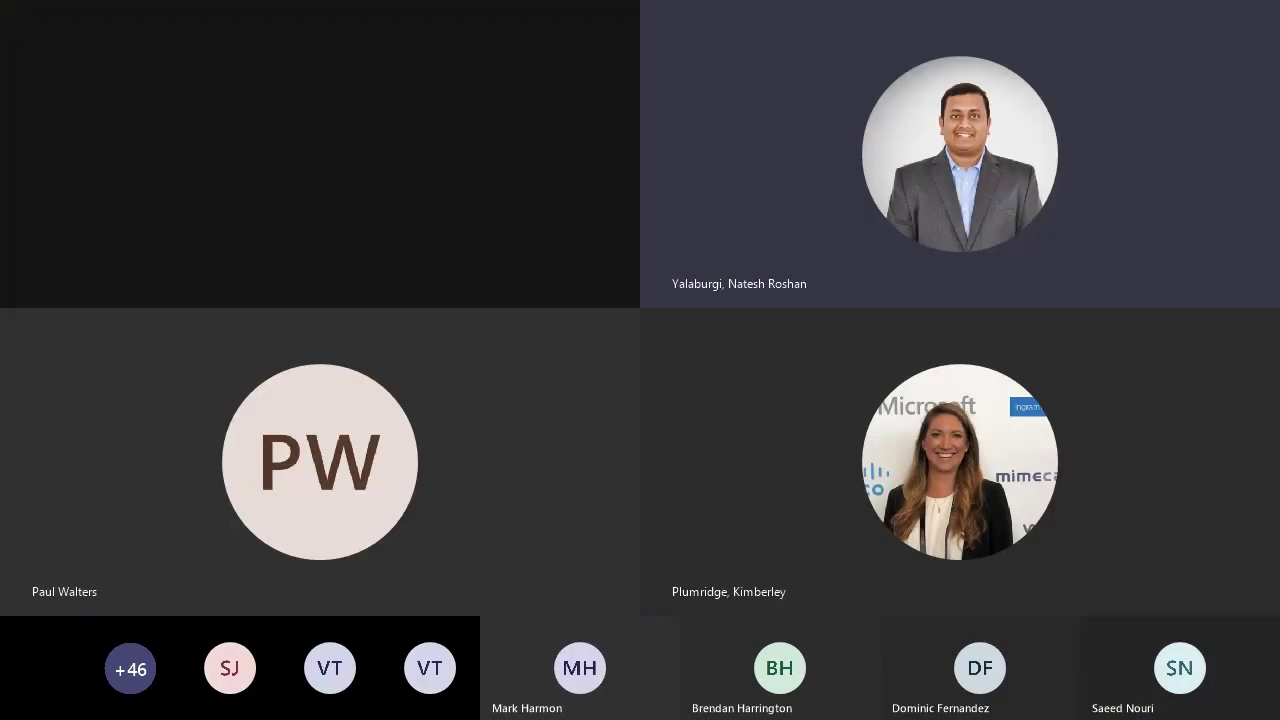